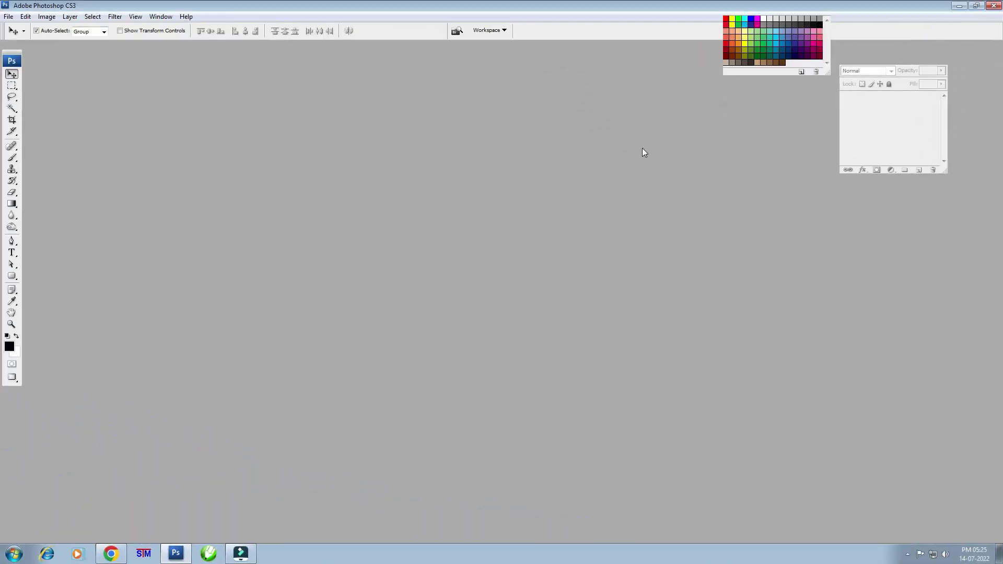
- Create a new A4 document with its size measured in inches
left_click(10, 17)
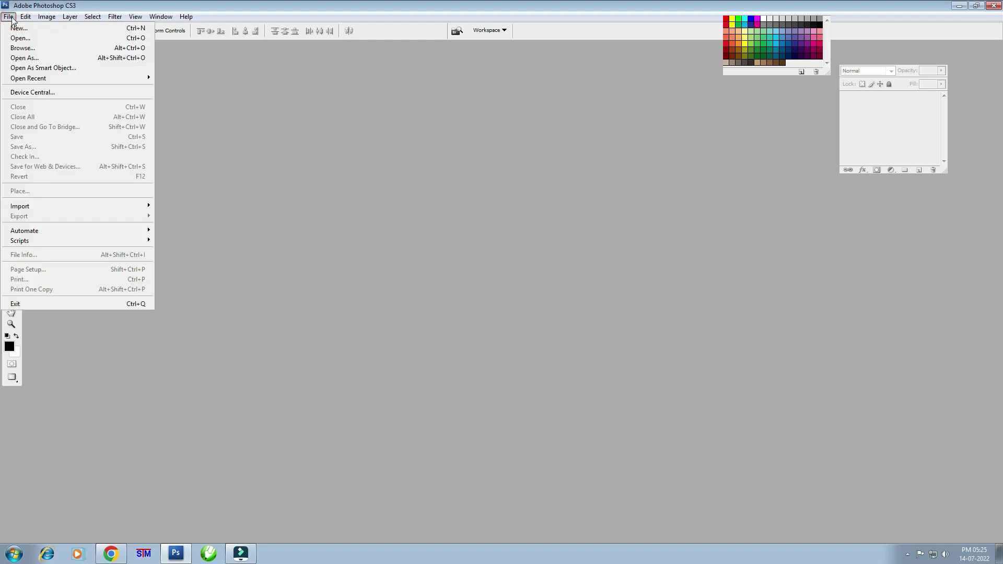
left_click(18, 28)
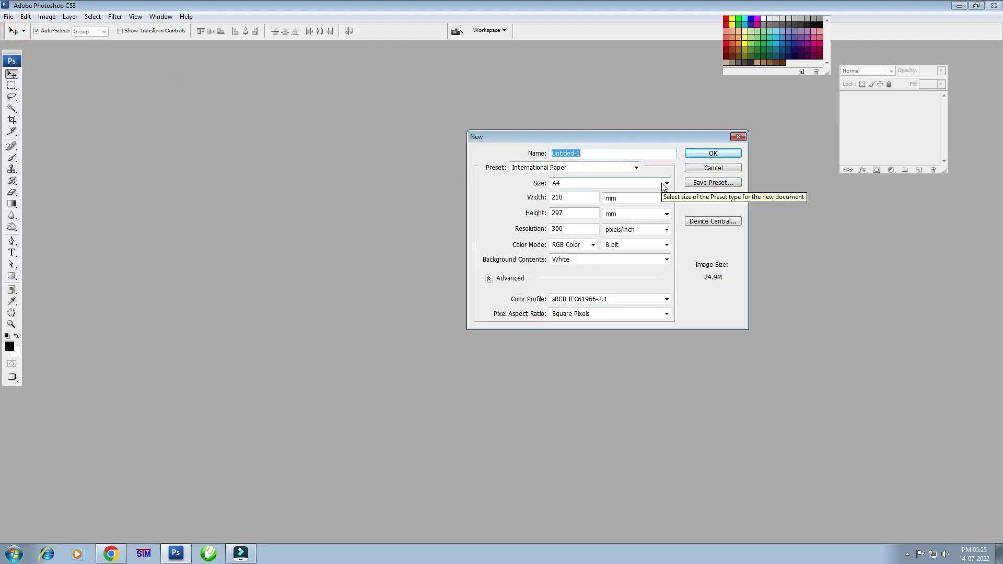
left_click(634, 198)
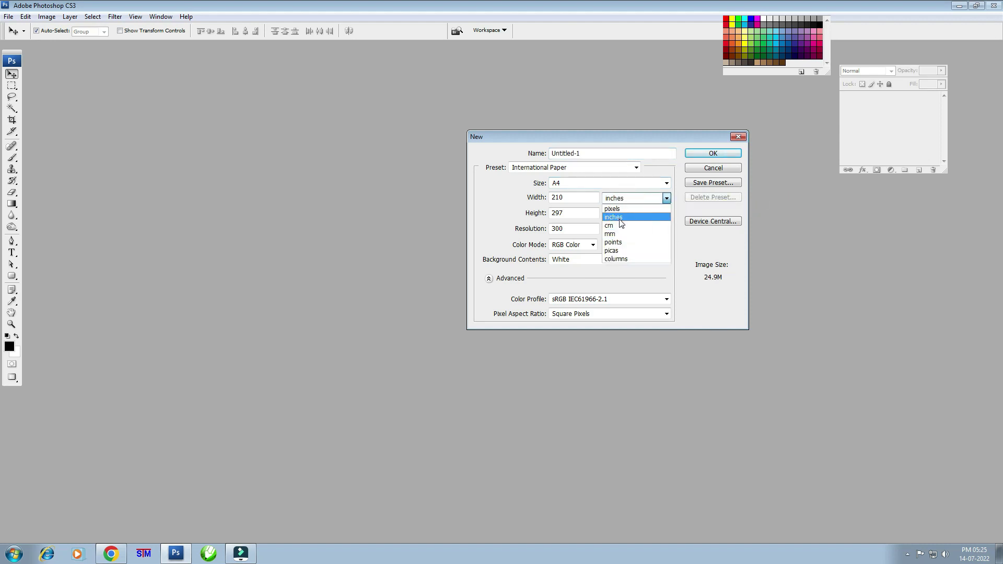
left_click(619, 220)
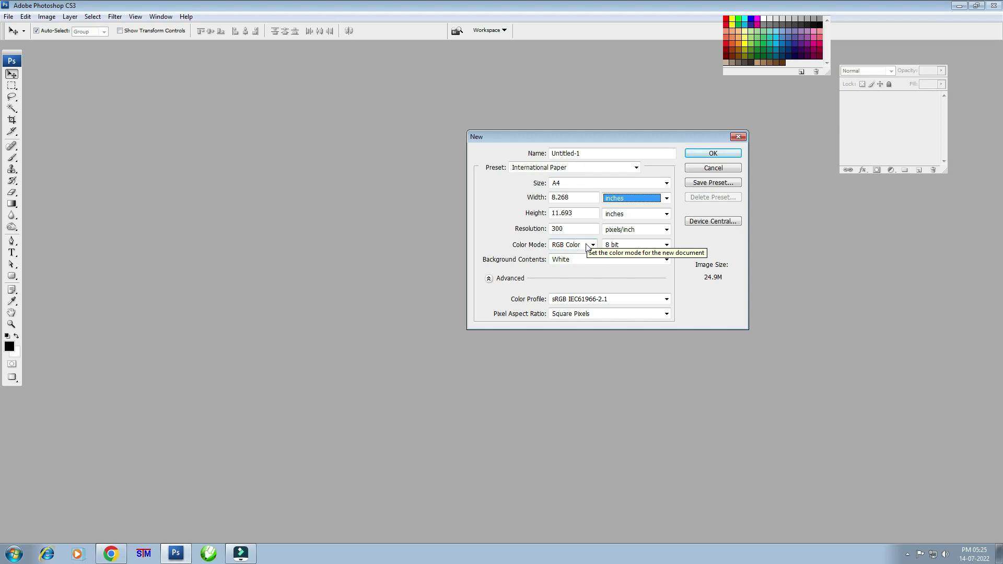
left_click(695, 153)
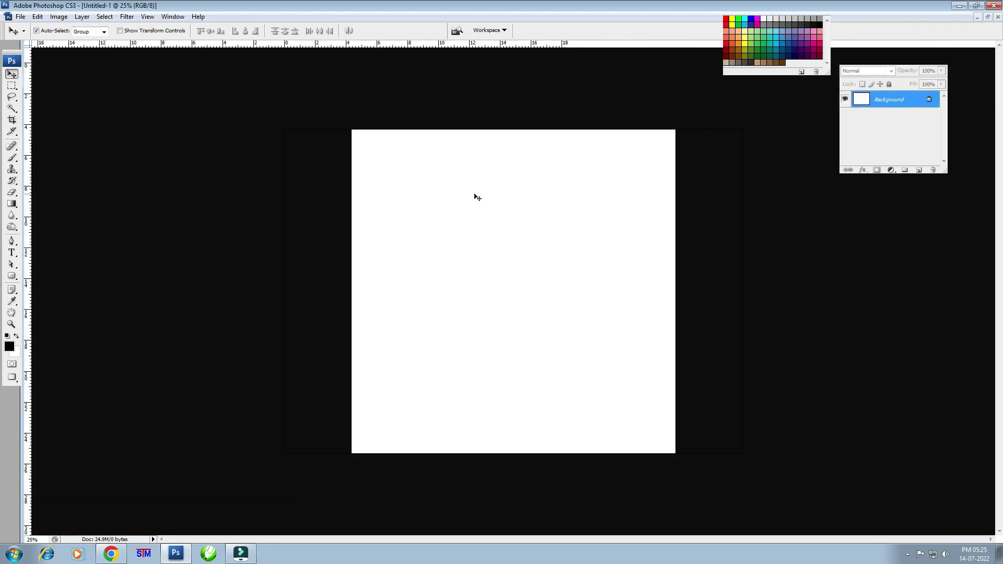
- Zoom the page to 100% and convert the Background into Layer 0
key("ctrl+plus")
key("ctrl+plus")
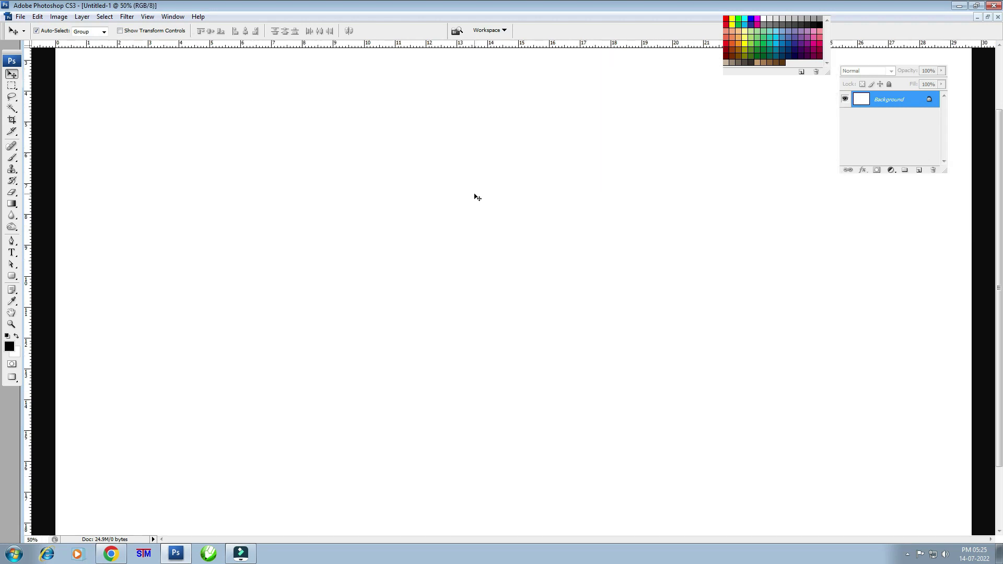
key("ctrl+plus")
key("ctrl+plus")
double_click(899, 105)
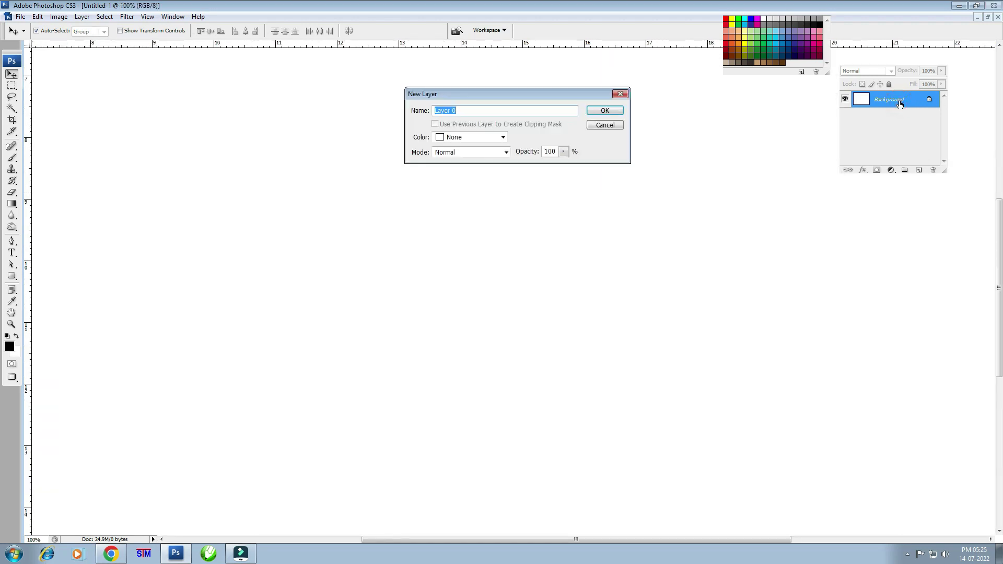
key("Return")
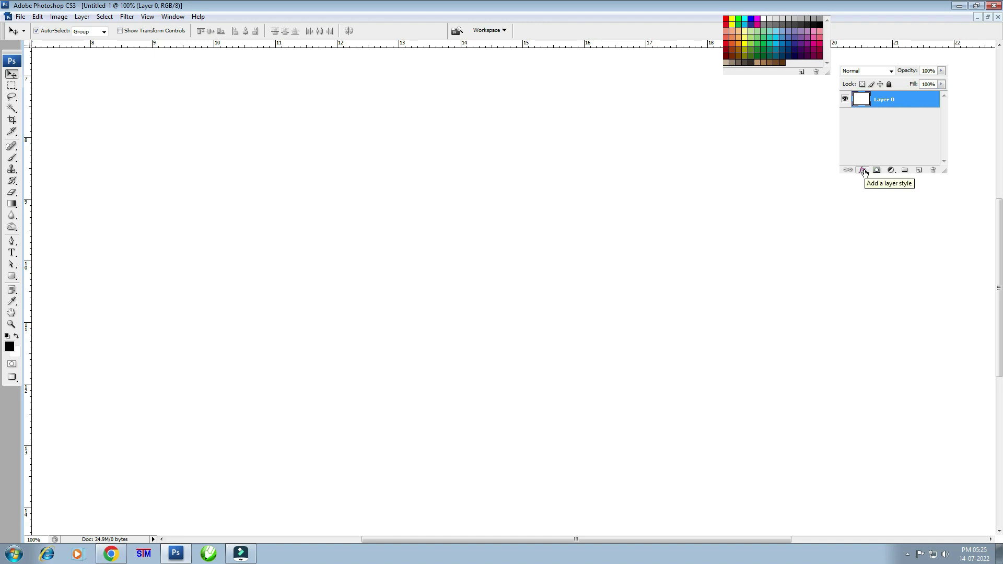
- Give Layer 0 a teal-green (#00a99d) Color Overlay effect
left_click(865, 171)
left_click(880, 265)
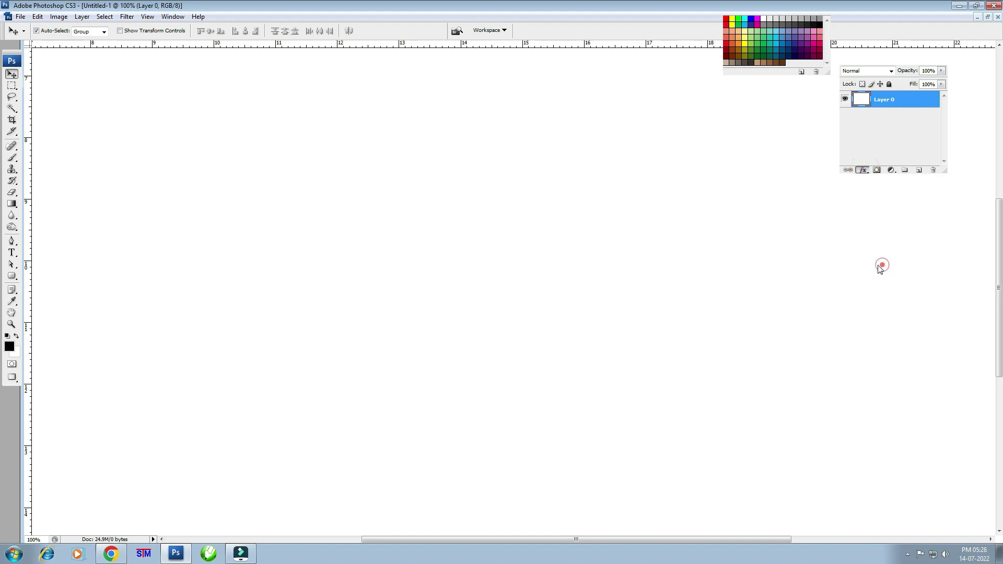
left_click(819, 135)
left_click(772, 40)
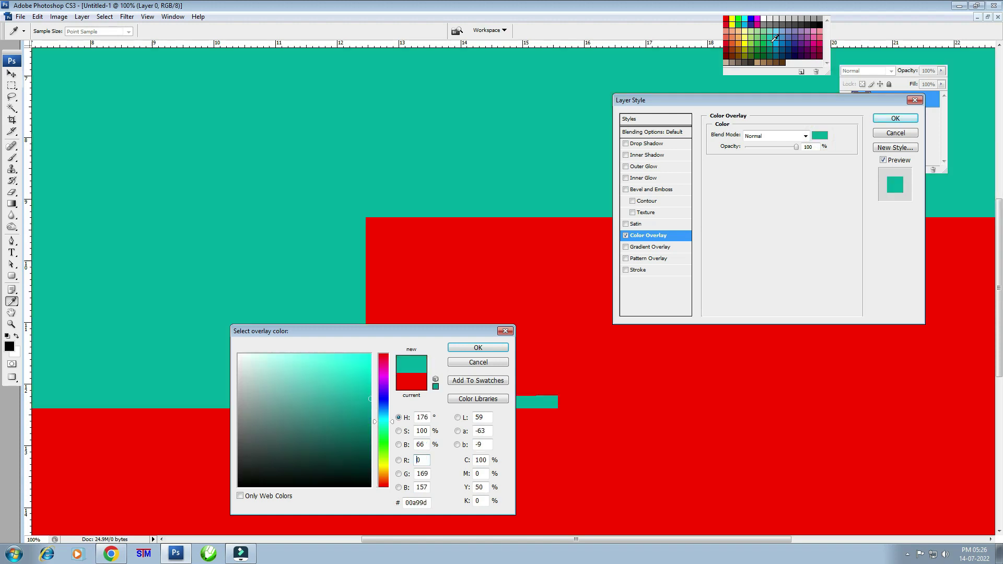
key("Return")
key("Return")
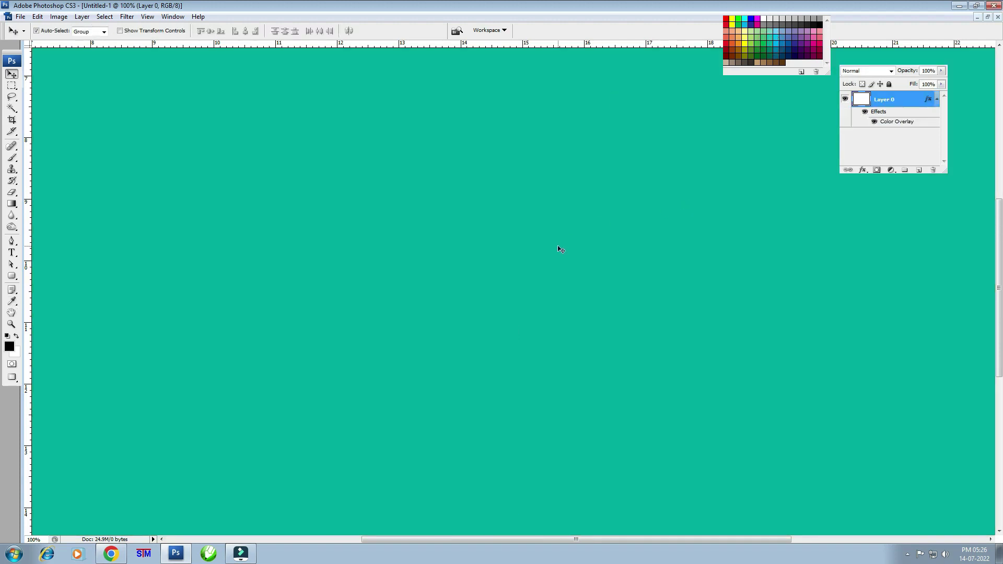
- Paste the Bengali title 'খুঁটি পূজা' as white text and position it on the canvas
left_click(11, 253)
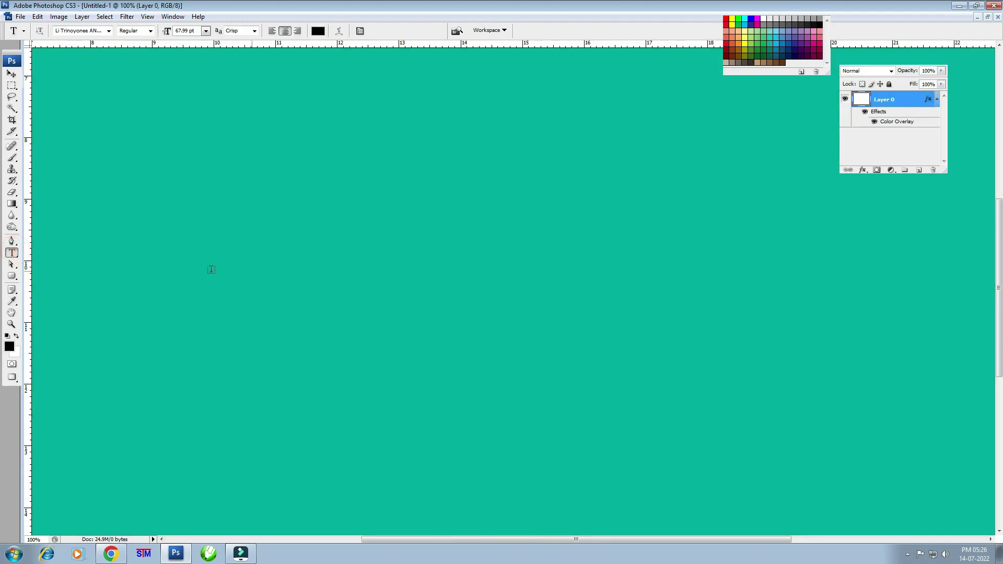
left_click(366, 252)
key("ctrl+v")
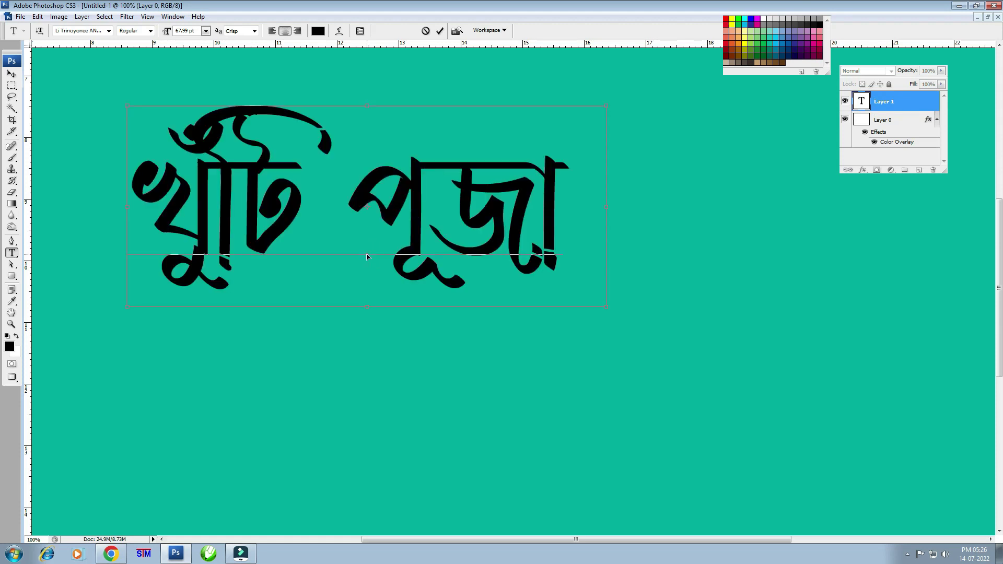
left_click(11, 74)
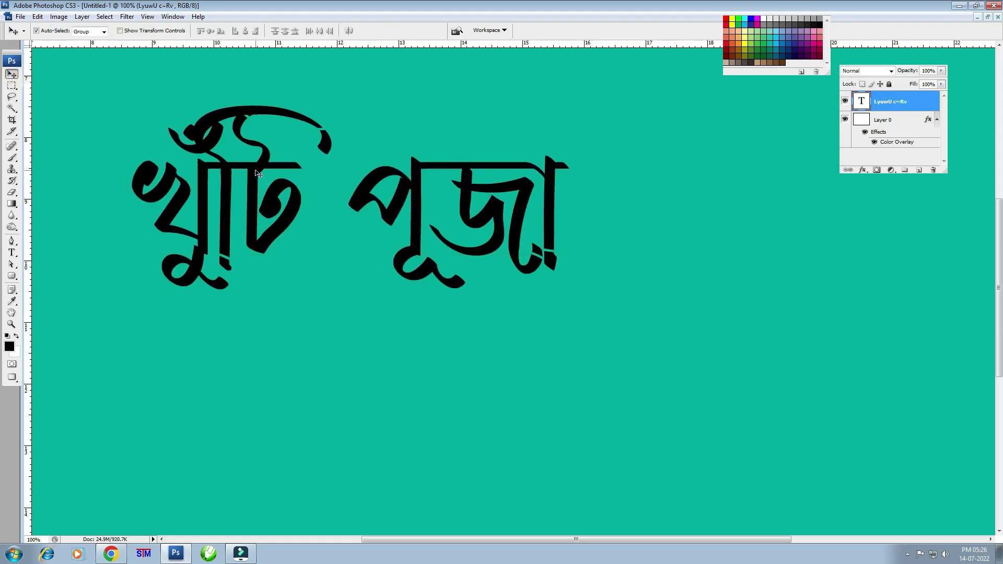
left_click_drag(260, 176, 343, 183)
left_click(12, 252)
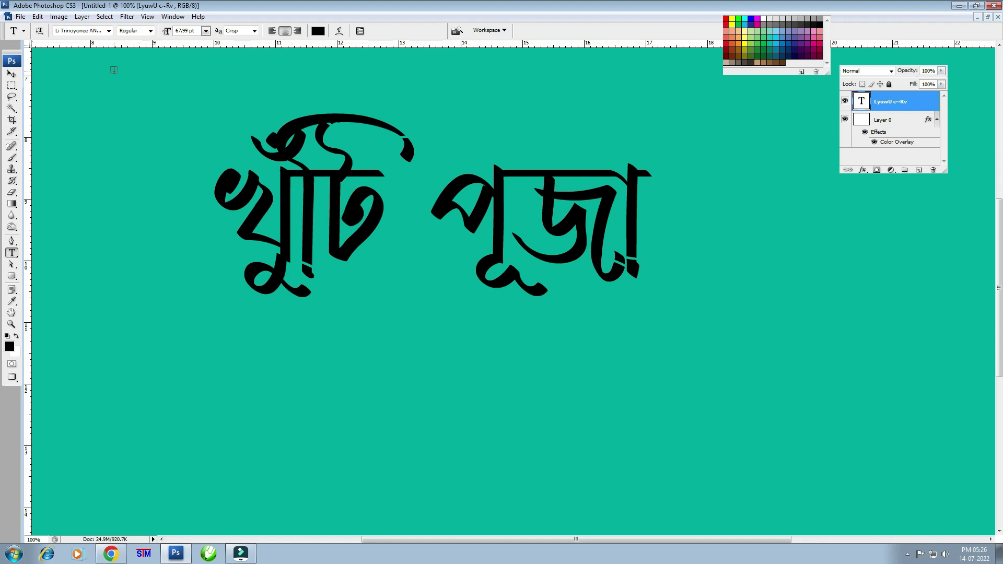
left_click(11, 74)
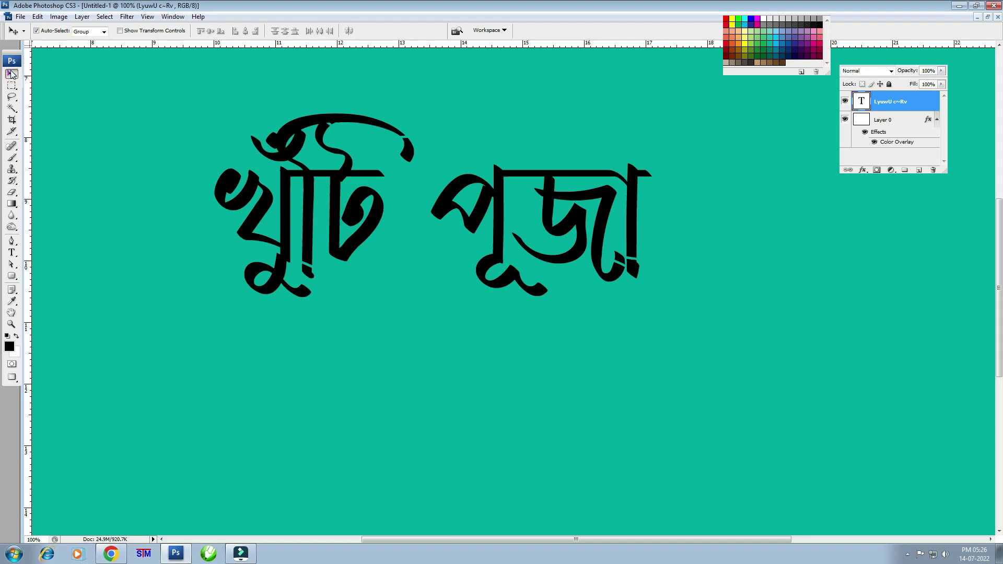
left_click_drag(338, 191, 237, 155)
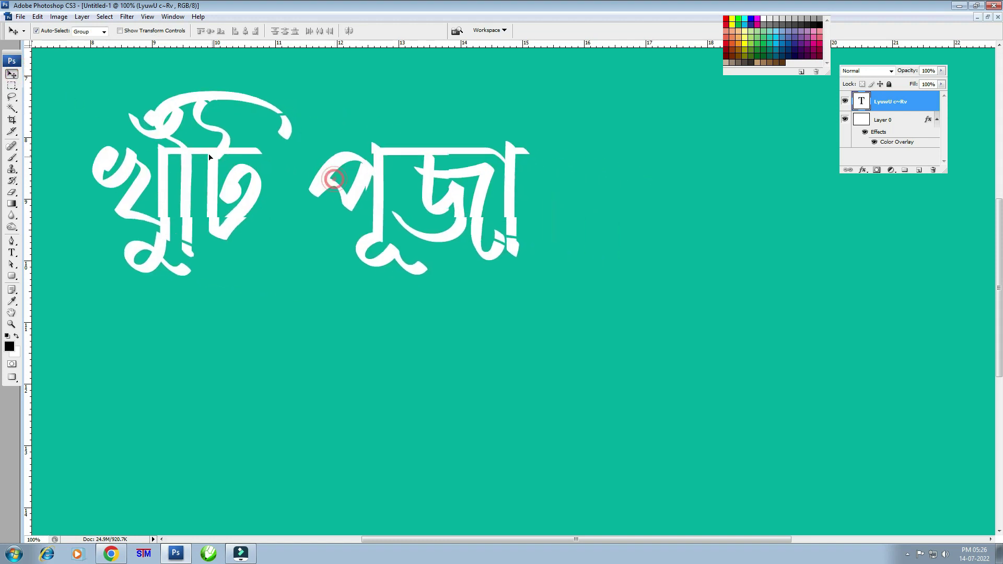
- Free-transform the title down to about 52% and place it near the top-left
key("ctrl+t")
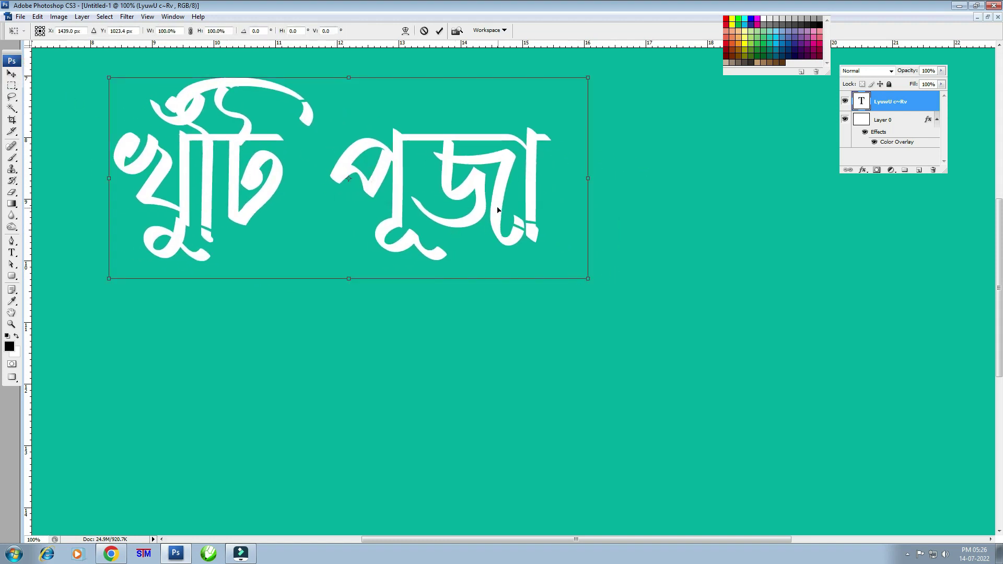
left_click_drag(497, 210, 581, 227)
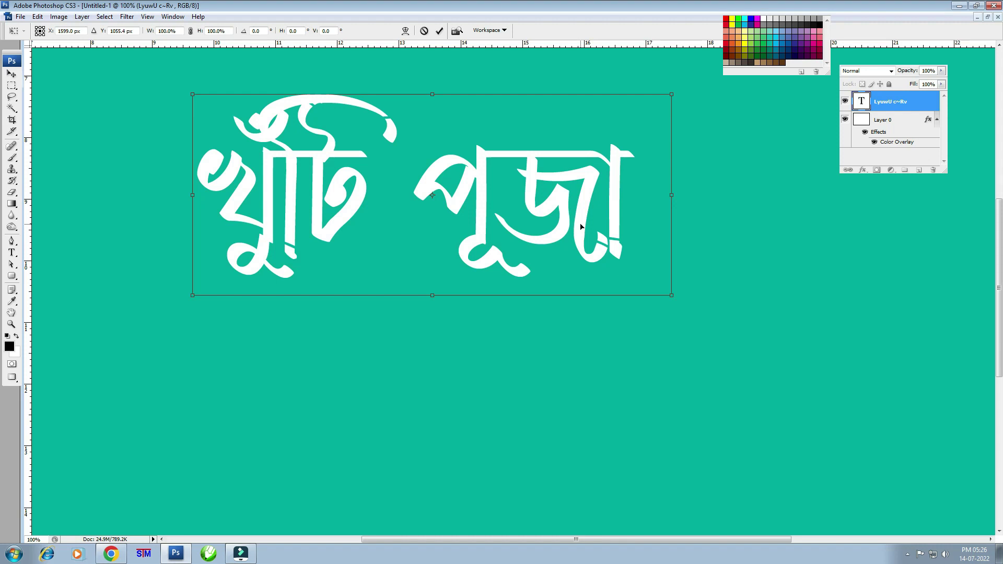
key("Return")
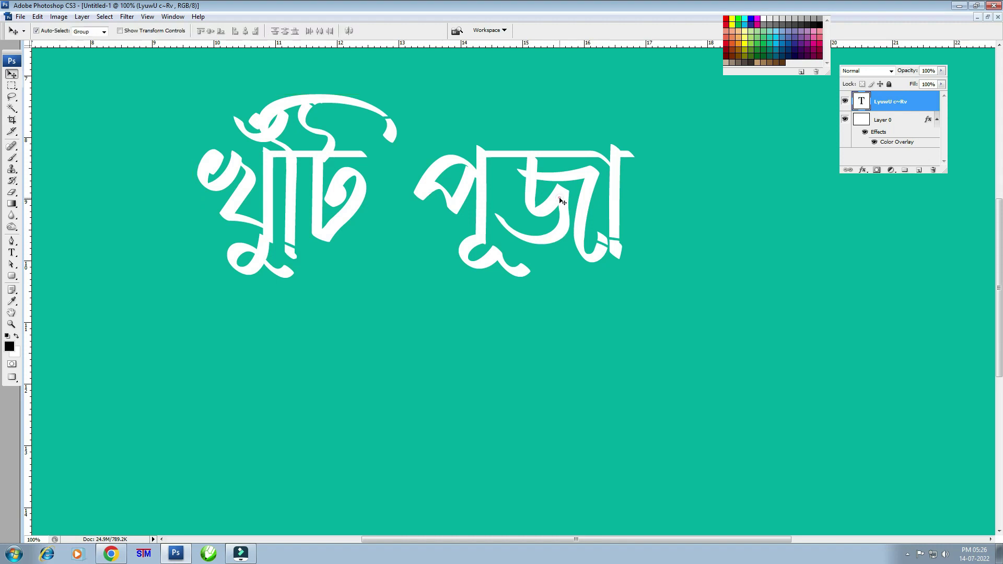
key("ctrl+t")
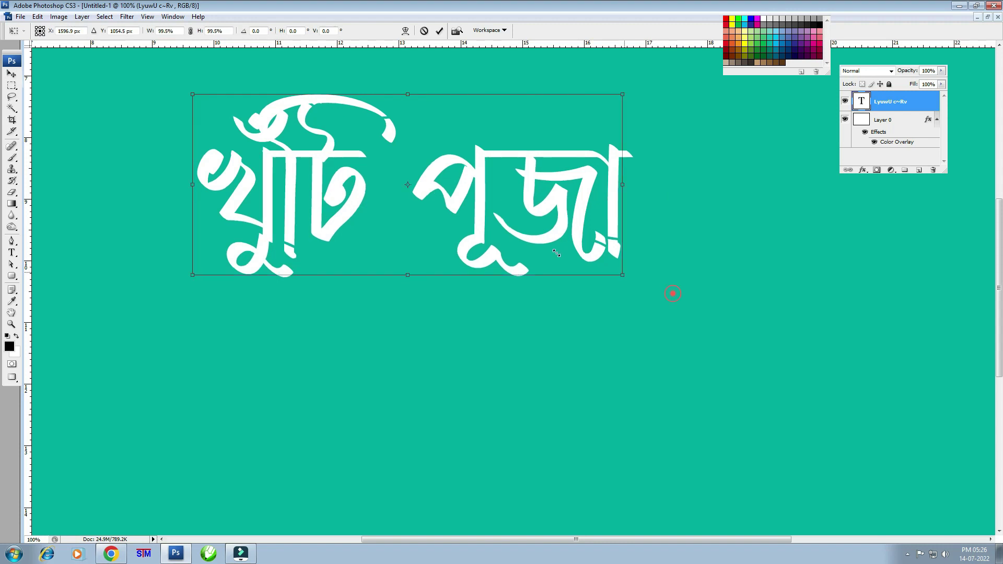
left_click_drag(672, 296, 441, 199)
left_click_drag(374, 147, 298, 120)
- Apply the resize, then duplicate the title lower right and trim the copy to খুঁ
key("Return")
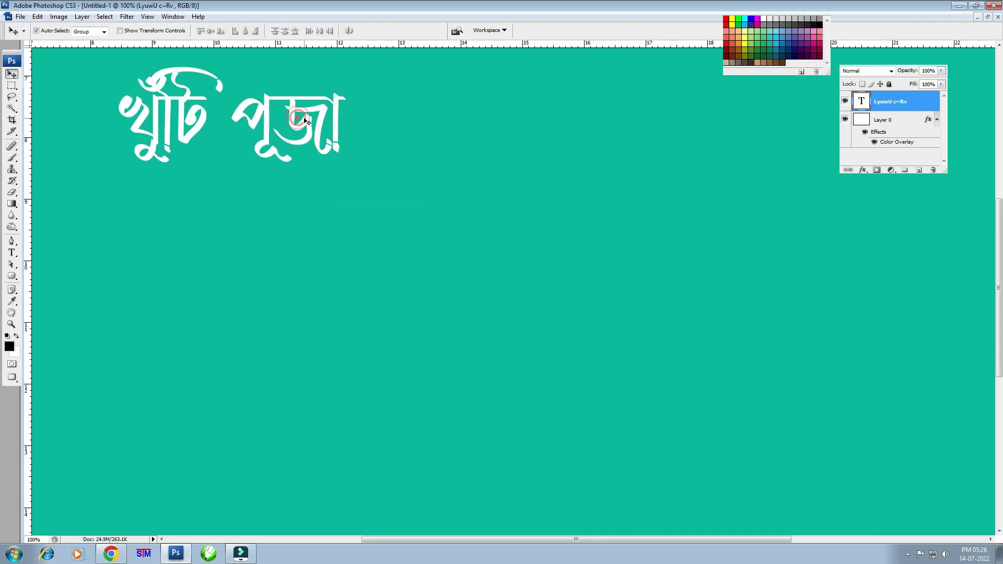
left_click_drag(299, 116, 495, 280)
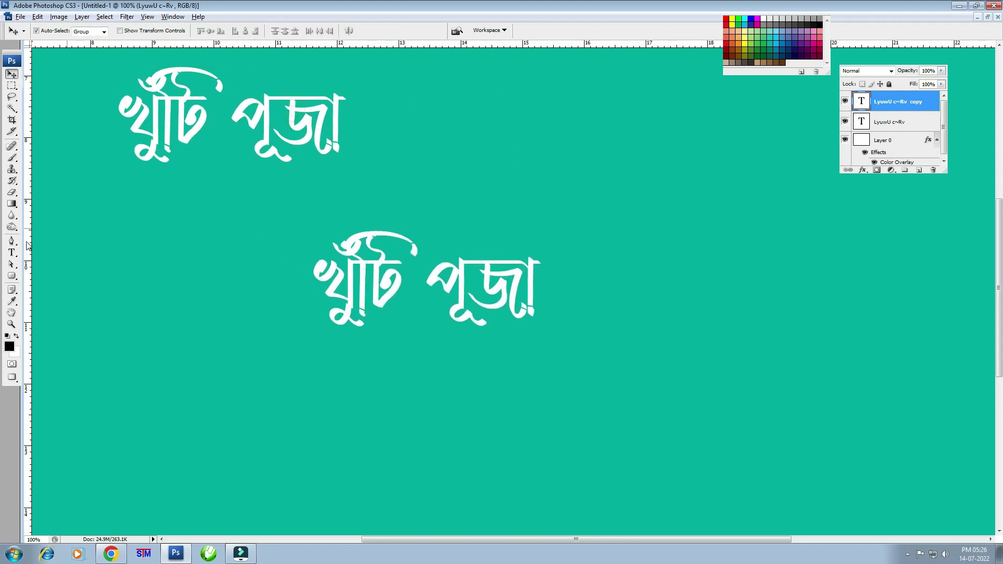
key("t")
left_click_drag(359, 285, 555, 287)
key("BackSpace")
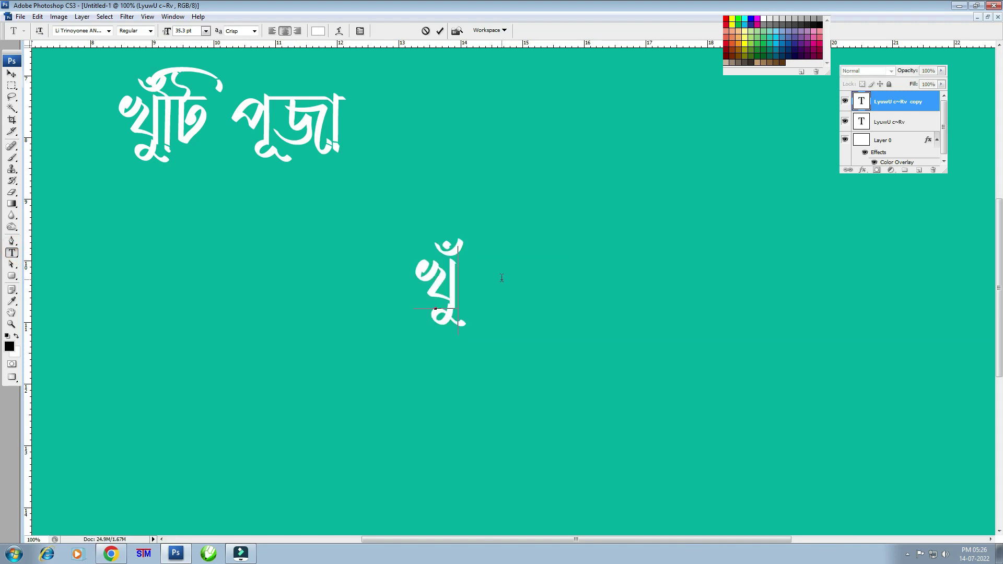
left_click(11, 73)
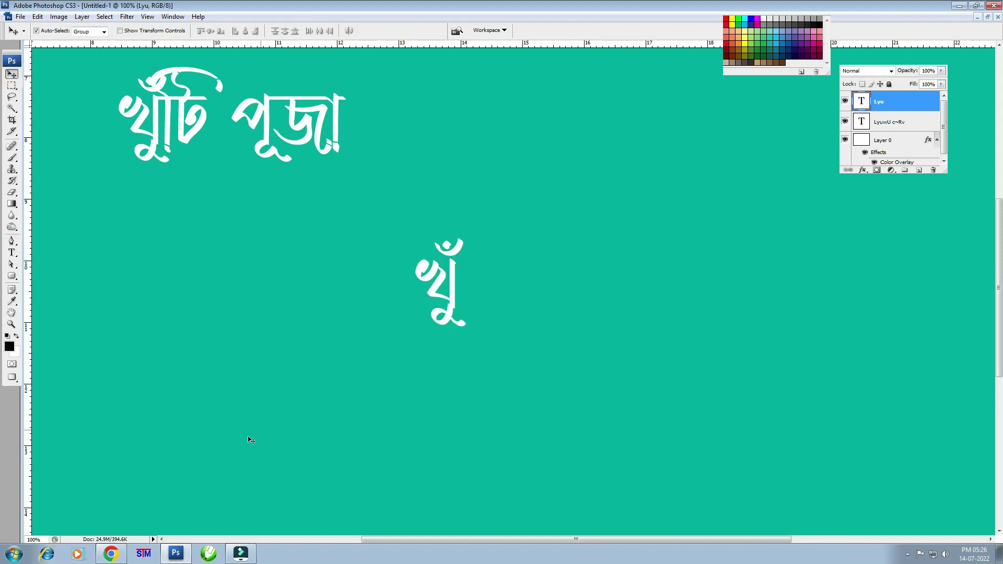
- Retype the copied glyph as খ using the Bengali keyboard layout
left_click(146, 558)
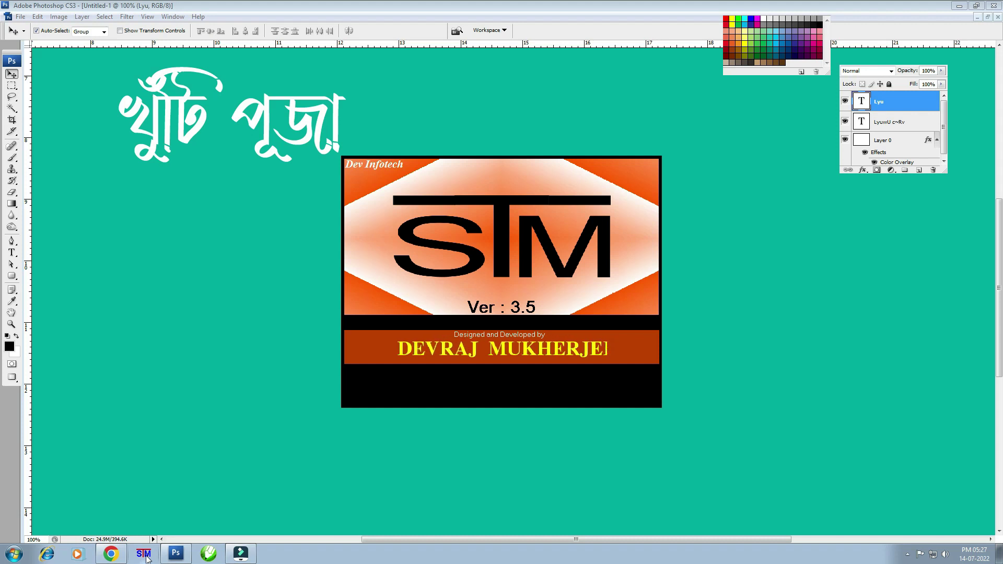
left_click(12, 252)
left_click_drag(418, 277, 530, 286)
type("উ")
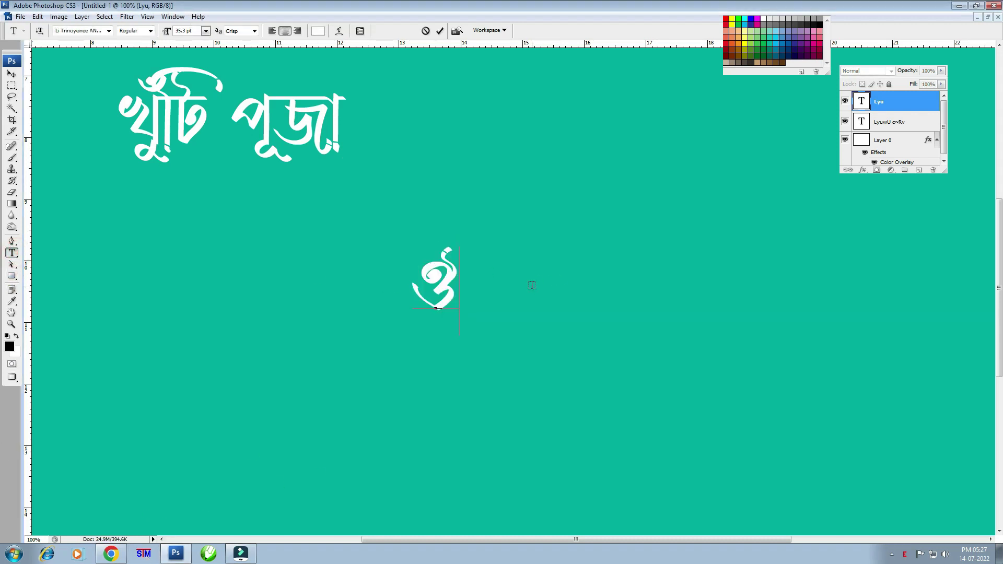
key("ctrl+a")
key("ctrl+alt+b")
type("খ")
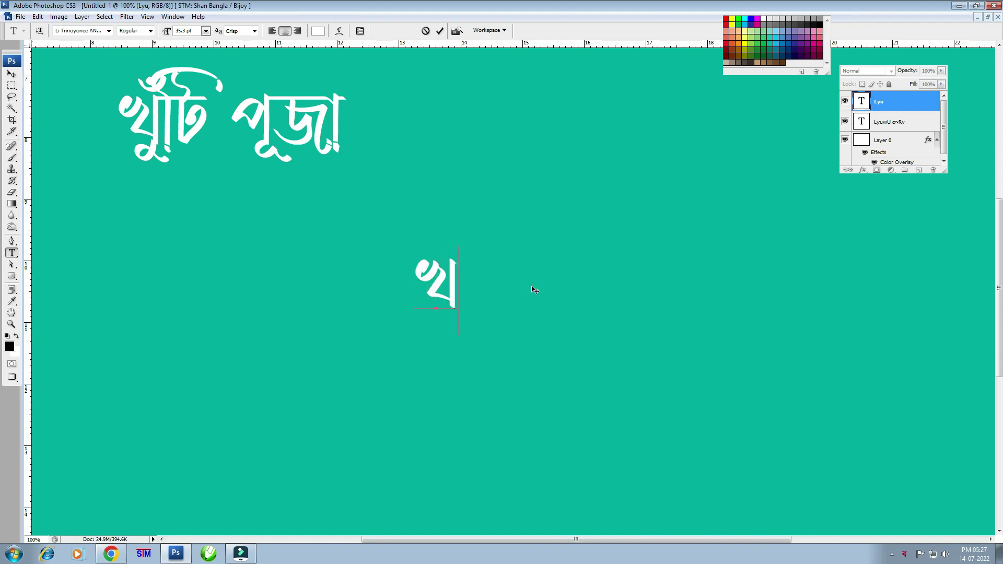
left_click(11, 74)
- Enlarge the খ glyph and move it down and to the left
key("ctrl+t")
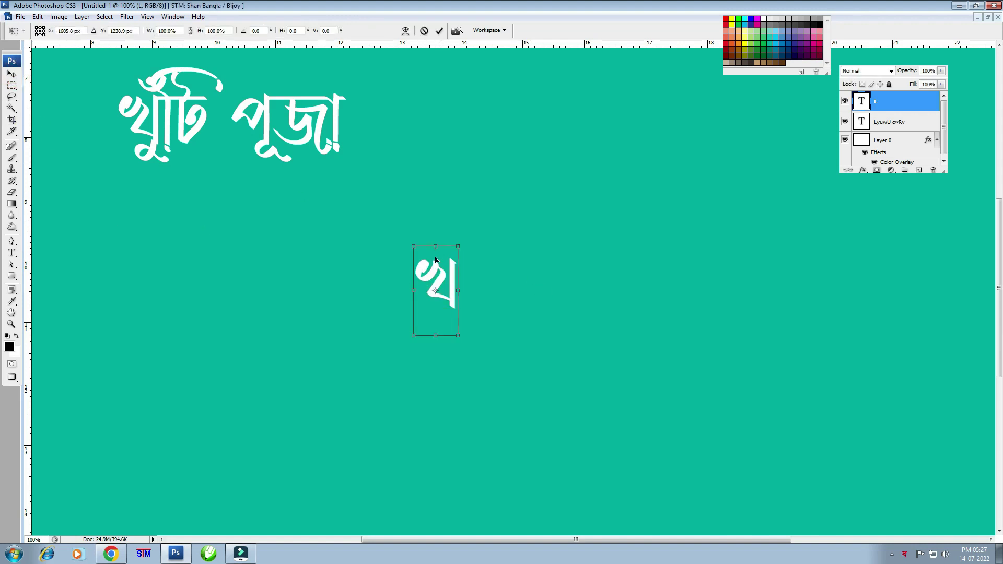
left_click_drag(459, 245, 493, 179)
key("Return")
mouse_move(454, 277)
left_mouse_down()
mouse_move(360, 335)
mouse_move(470, 333)
left_mouse_up()
- Turn a glyph copy into the ি sign and move it left to join খ
left_click(11, 252)
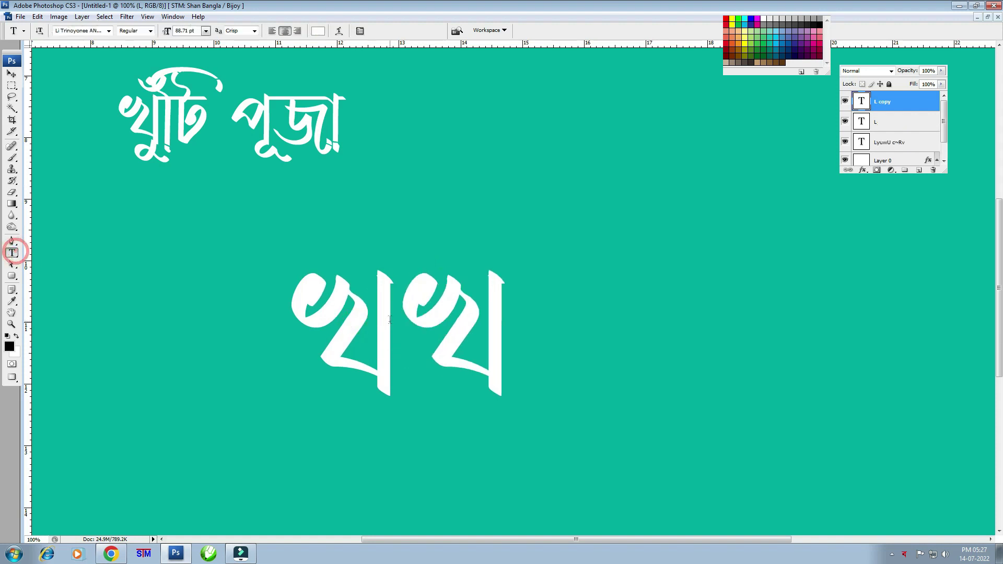
double_click(421, 304)
type("d")
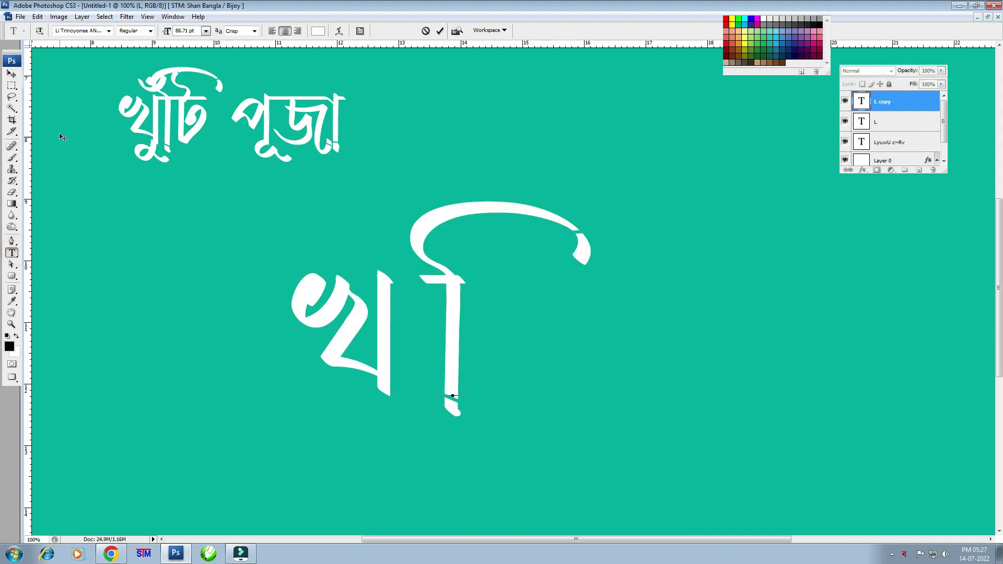
left_click(12, 74)
left_click_drag(449, 284, 408, 279)
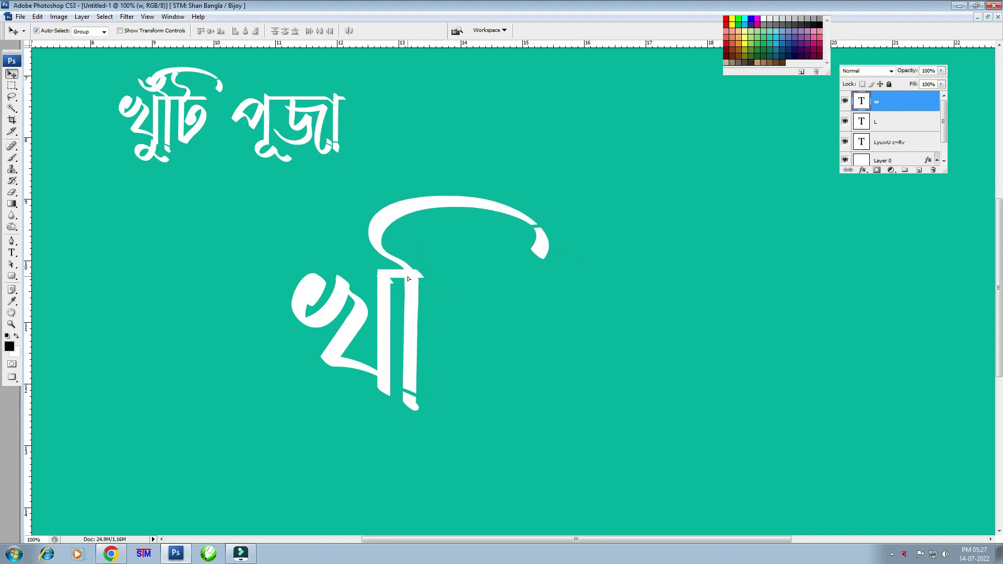
- Zoom in on the letter join and start a Pen path at the stem junction
key("ctrl+plus")
key("ctrl+plus")
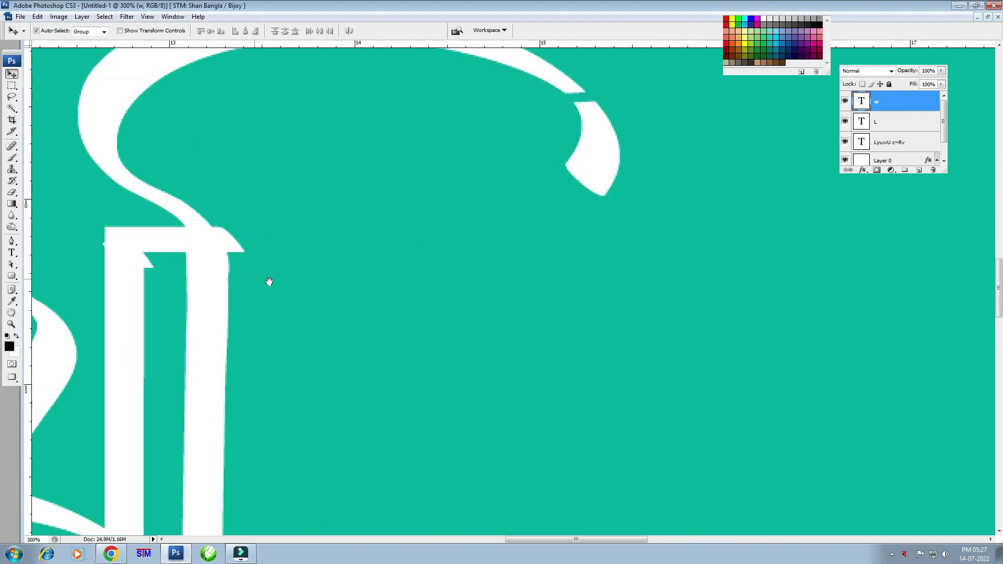
left_click_drag(269, 281, 540, 281)
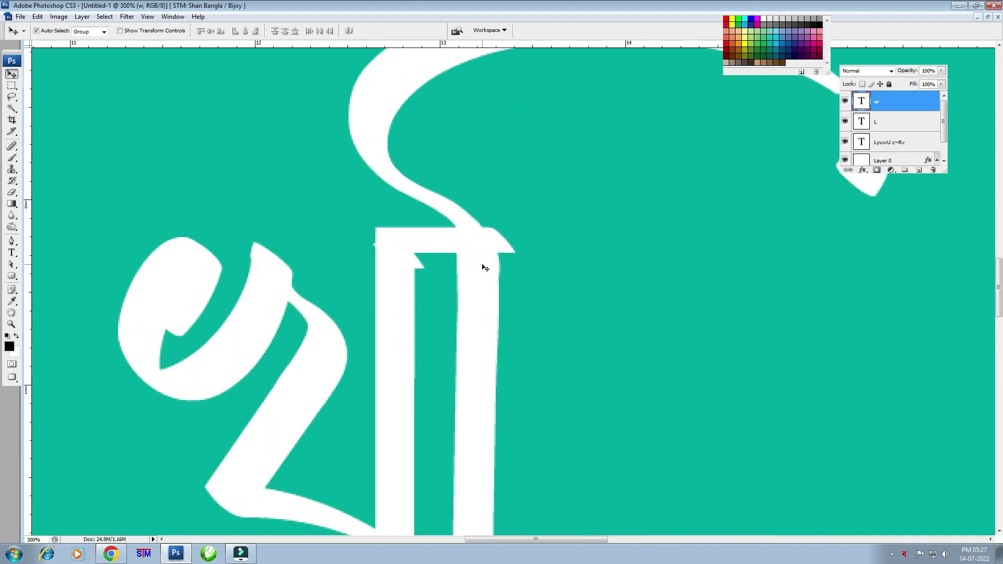
key("ctrl+plus")
key("p")
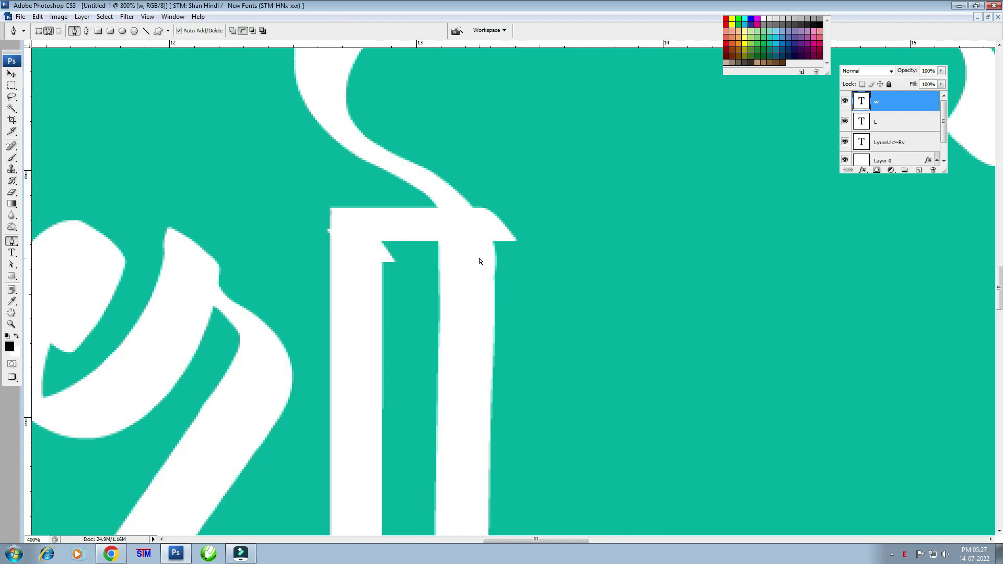
key("ctrl+plus")
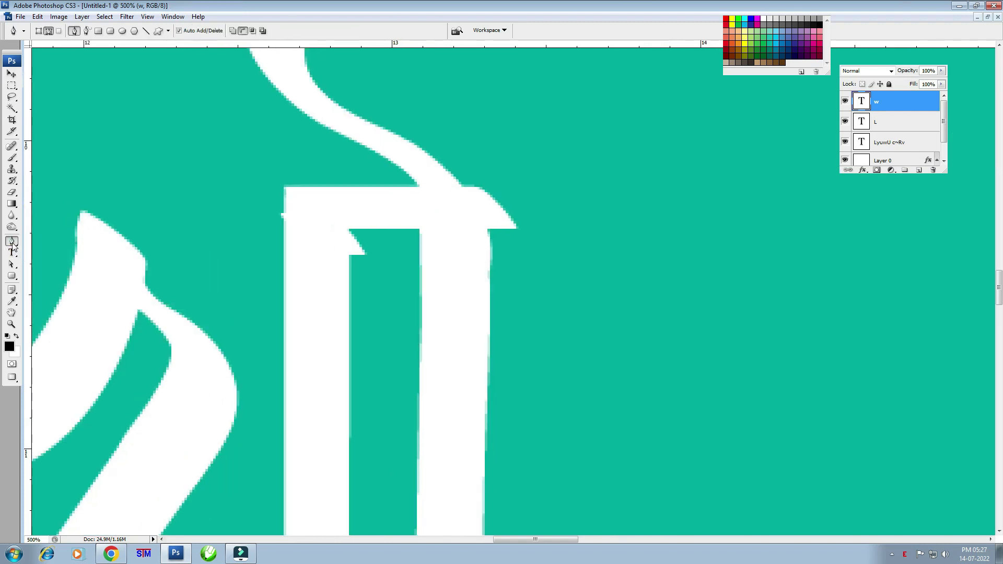
left_click_drag(379, 149, 418, 208)
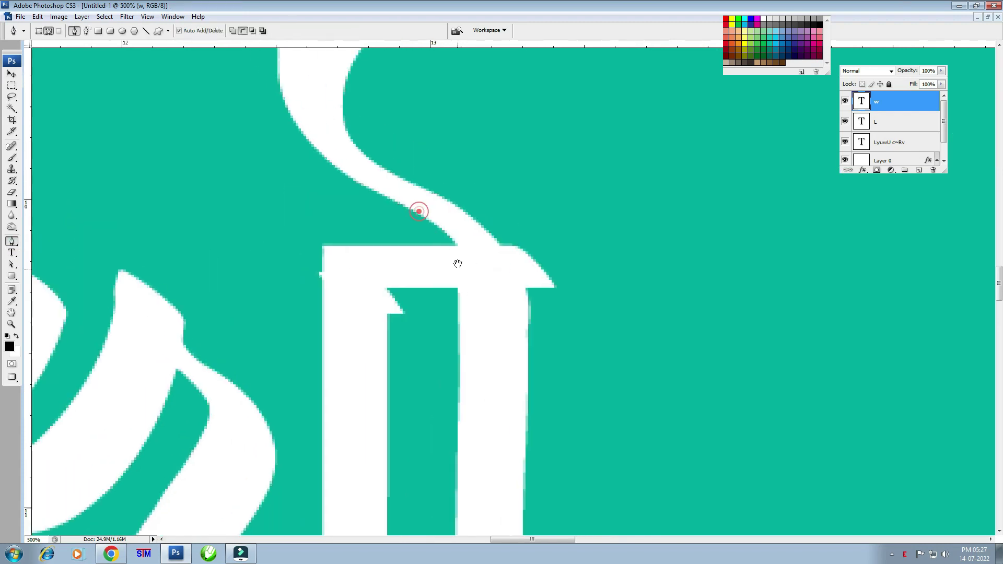
left_click(444, 231)
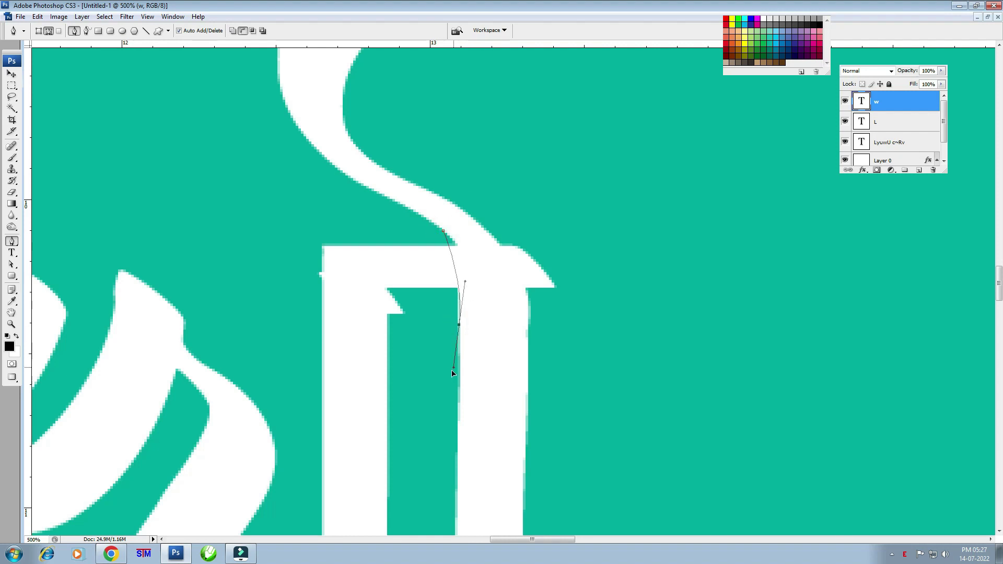
left_click_drag(458, 306, 452, 357)
- Close the path around the crossbar, load it as a selection and mask it out
left_click(400, 342)
left_click(296, 307)
left_click(285, 243)
left_click(338, 229)
left_click(444, 233)
key("ctrl+Return")
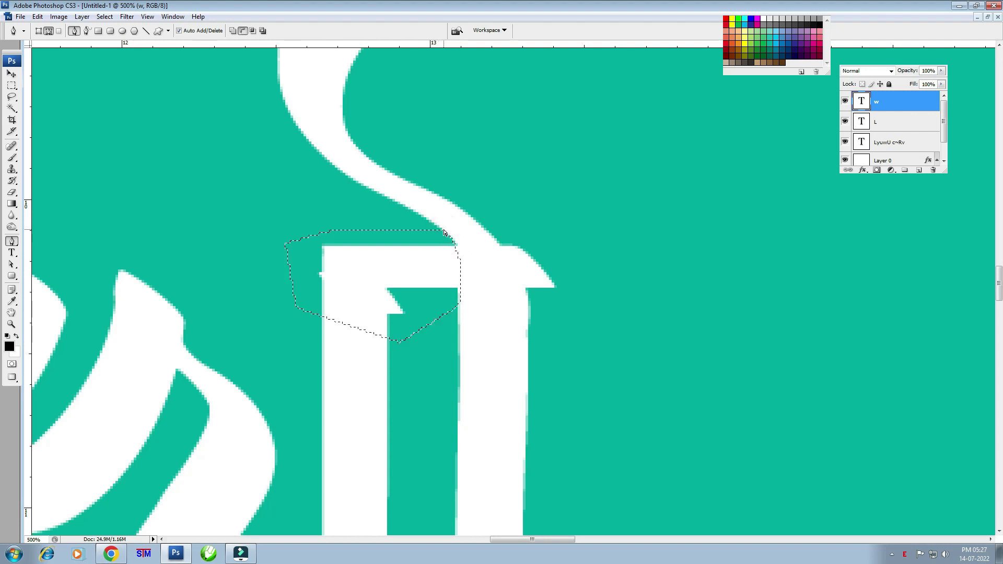
left_click(877, 170)
key("ctrl+z")
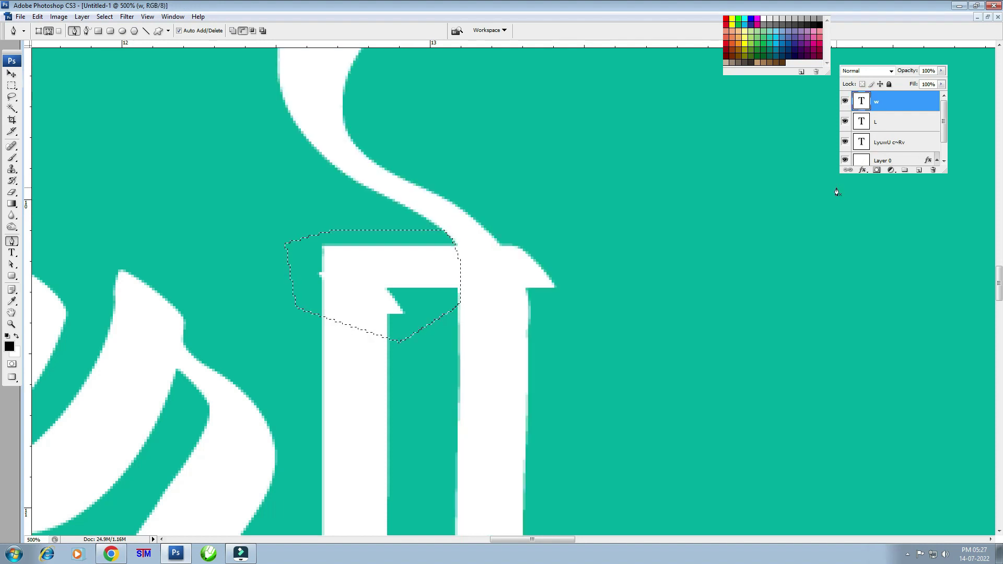
left_click(881, 171)
- Pan the view to the letter tops and the stem junction
key("v")
scroll(517, 270, "down", 1)
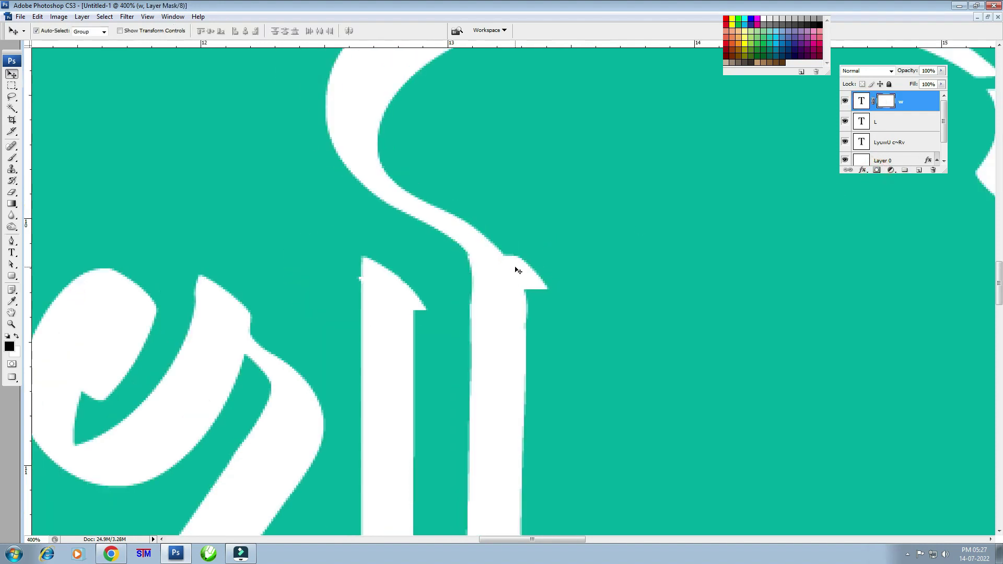
scroll(486, 314, "down", 1)
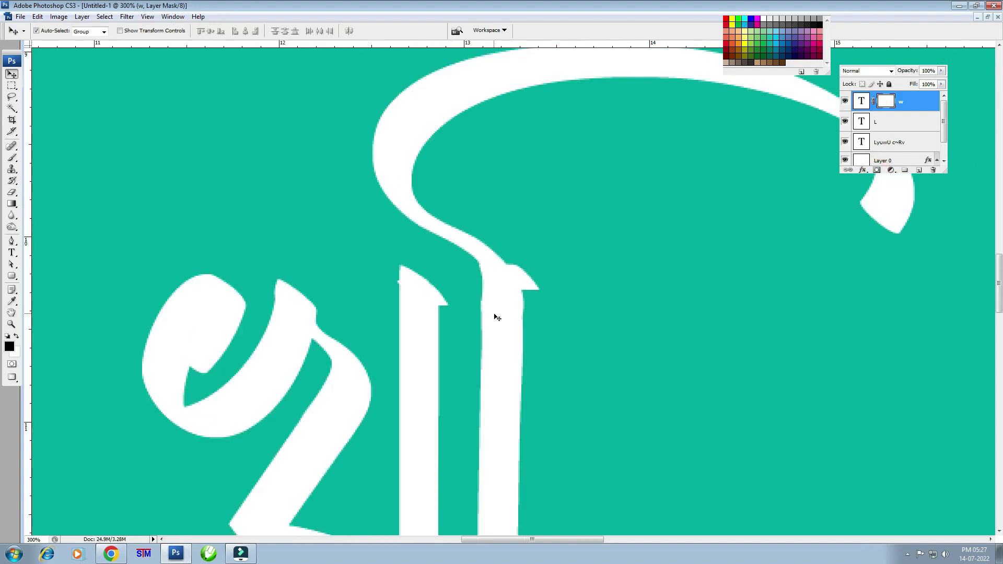
scroll(497, 317, "down", 1)
scroll(478, 318, "down", 1)
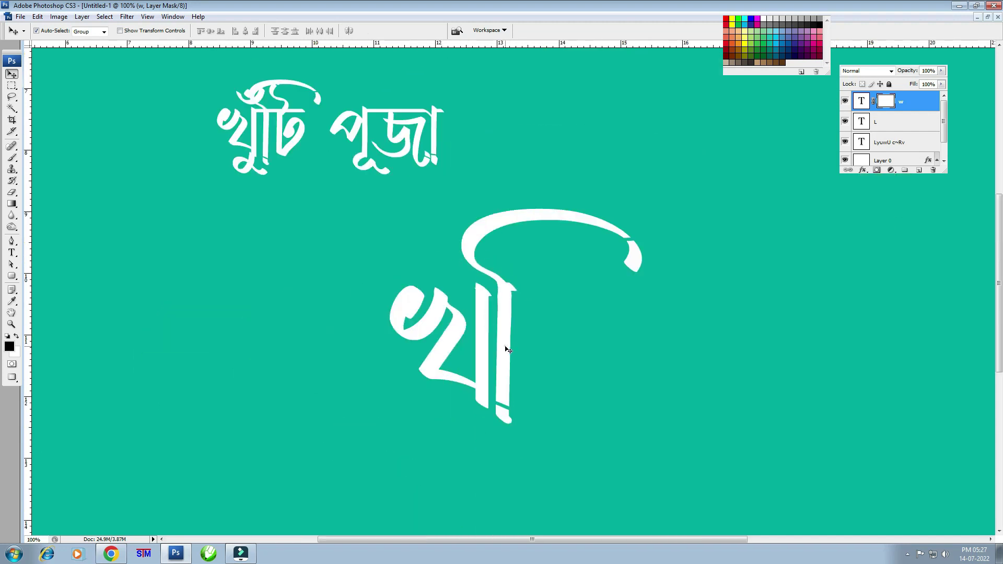
scroll(506, 352, "up", 1)
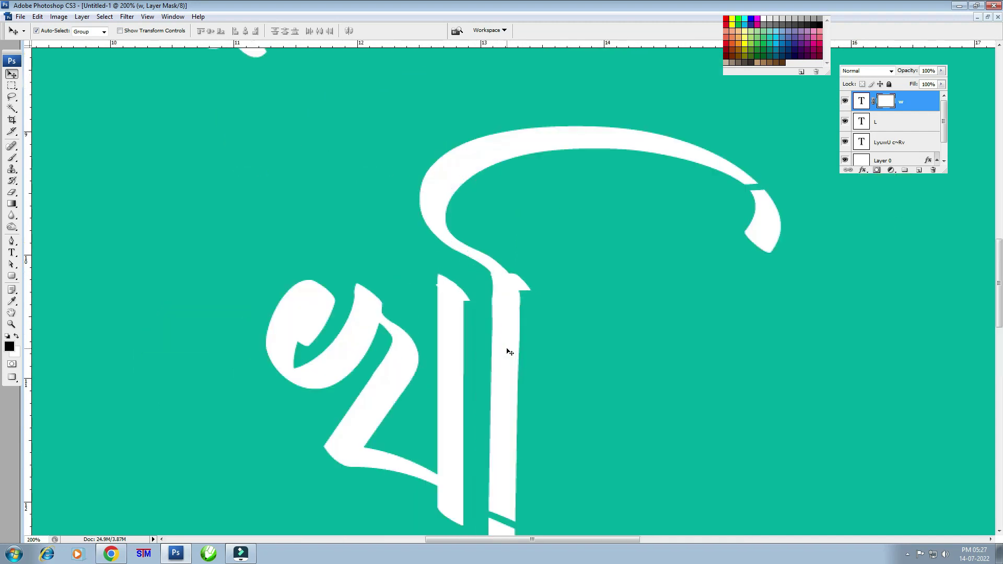
left_click_drag(510, 347, 497, 304)
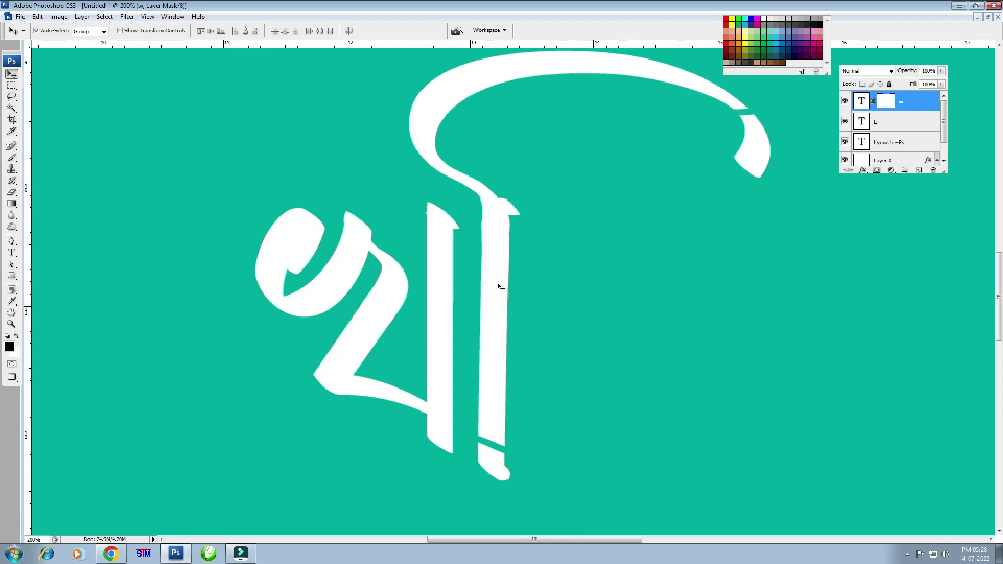
scroll(497, 286, "up", 1)
left_click_drag(505, 250, 521, 380)
- Trace a second Pen path curving along the stem edge around the hook
key("p")
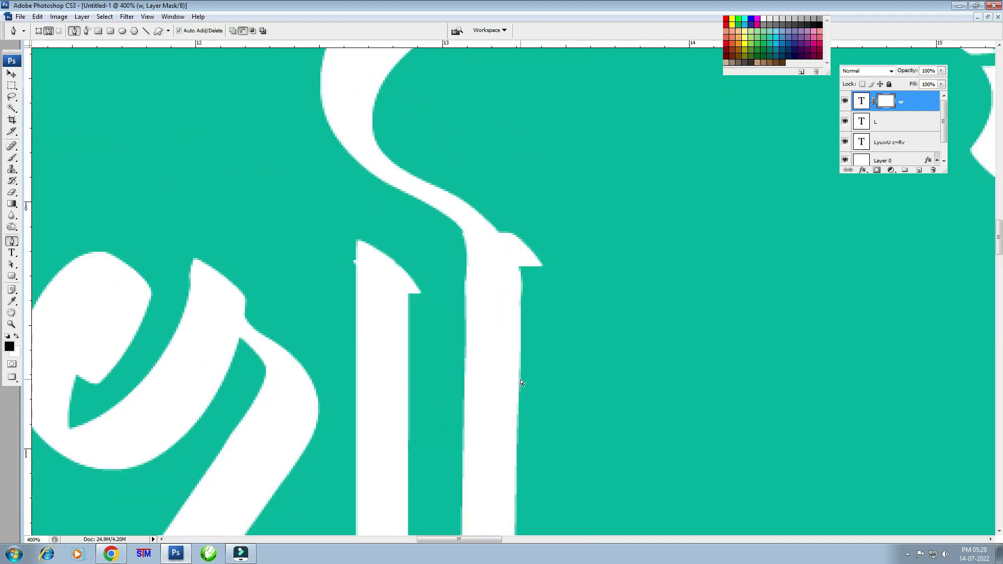
scroll(531, 299, "up", 2)
scroll(539, 307, "up", 1)
scroll(527, 273, "up", 1)
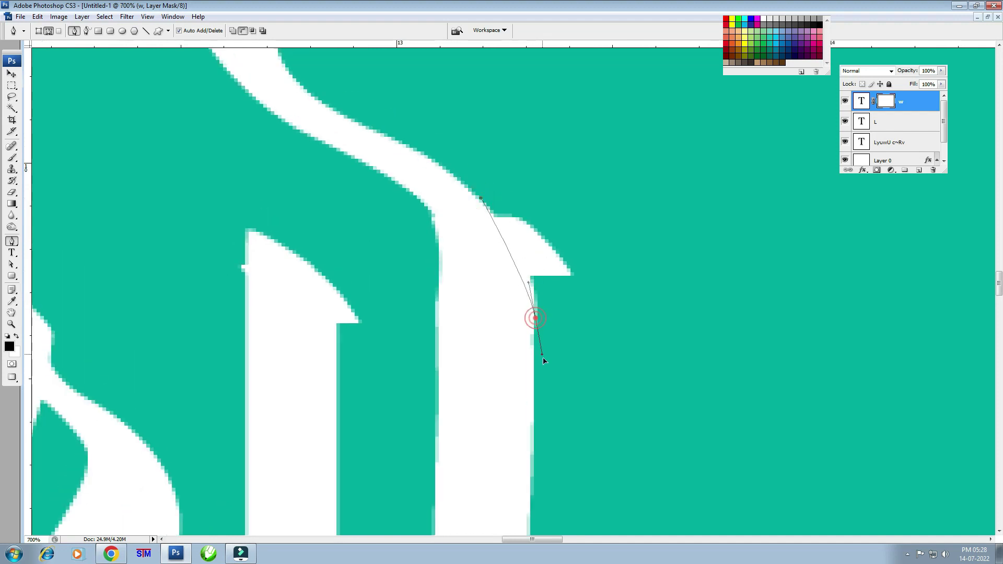
left_click_drag(543, 361, 534, 389)
left_click_drag(642, 350, 644, 191)
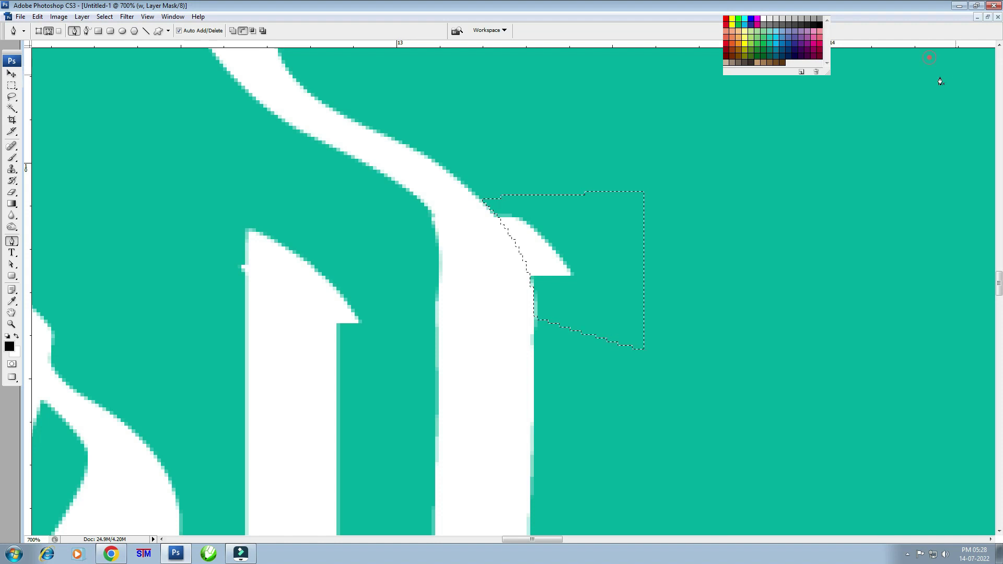
- Target the ি layer's mask and trial black and white fills of the selection
left_click_drag(929, 62, 950, 83)
left_click(882, 123)
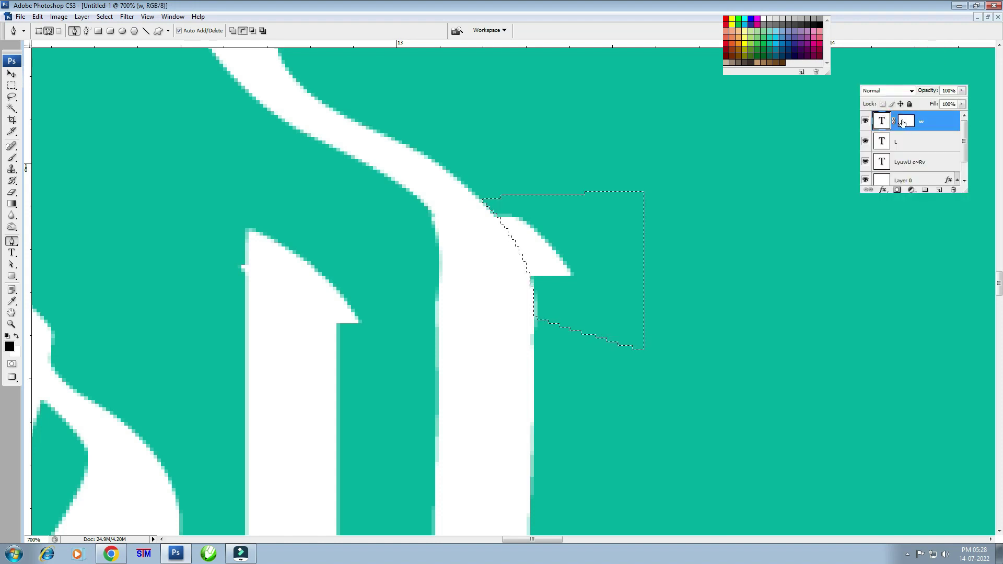
left_click(907, 123)
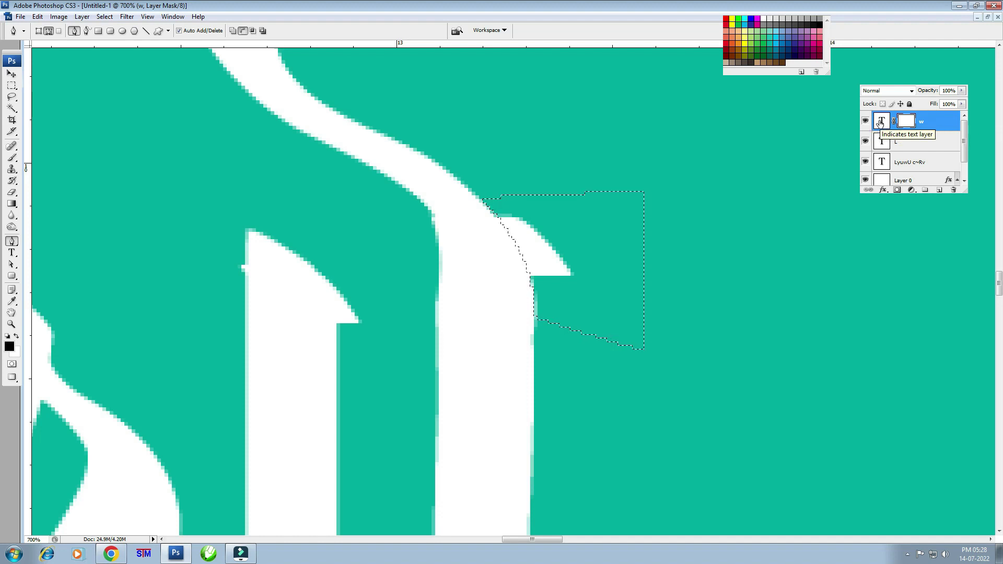
left_click(904, 123)
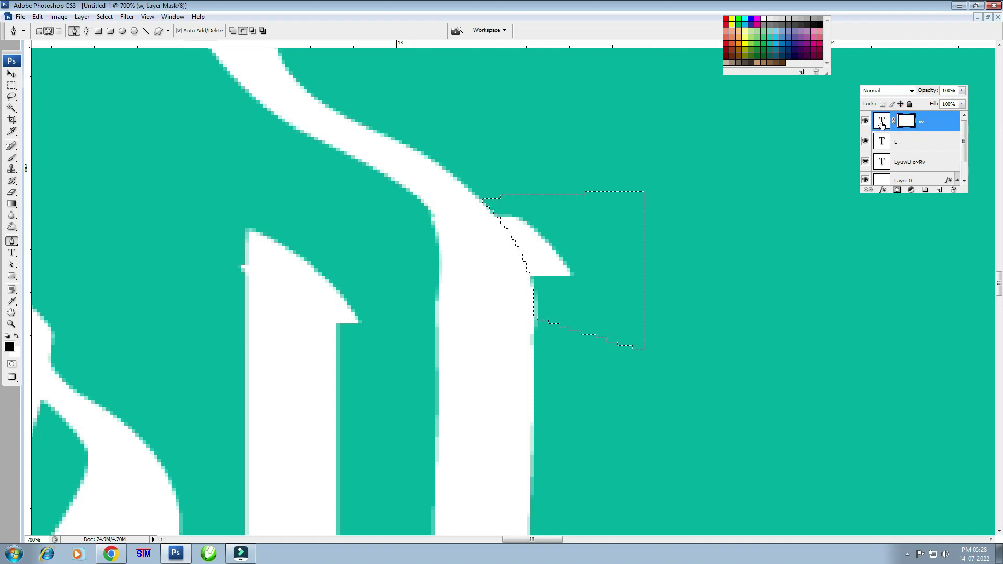
key("ctrl+grave")
left_click(902, 125)
key("alt+BackSpace")
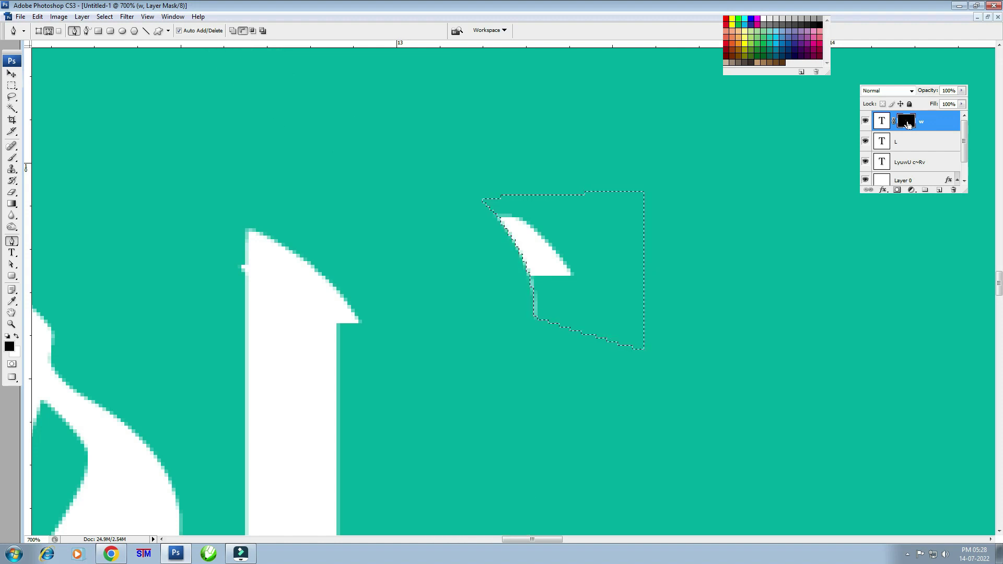
key("ctrl+z")
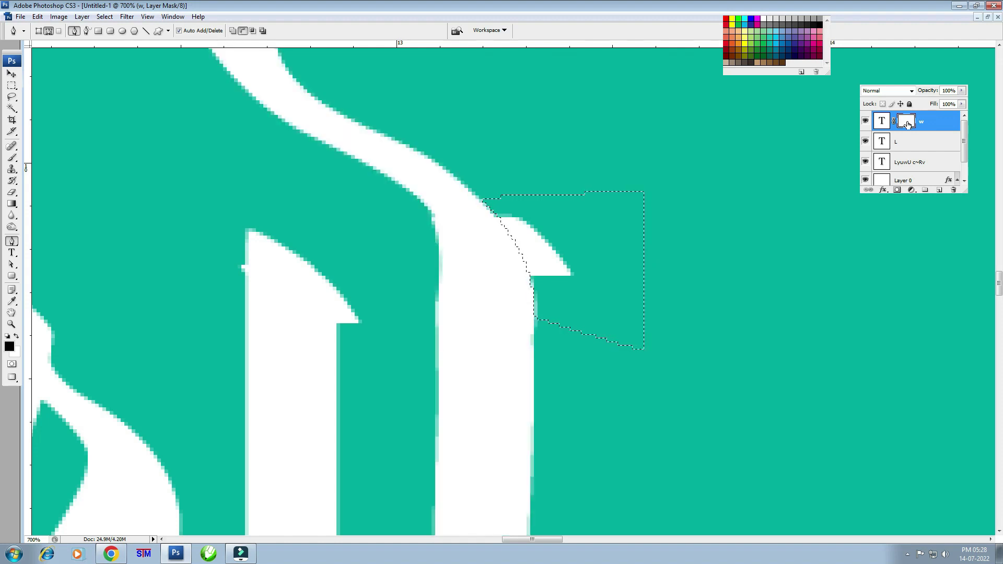
key("ctrl+alt+z")
key("ctrl+alt+z")
- Fill the mask black to hide the hook, deselect, and zoom back out
left_click(866, 122)
key("ctrl+i")
key("ctrl+z")
key("alt+BackSpace")
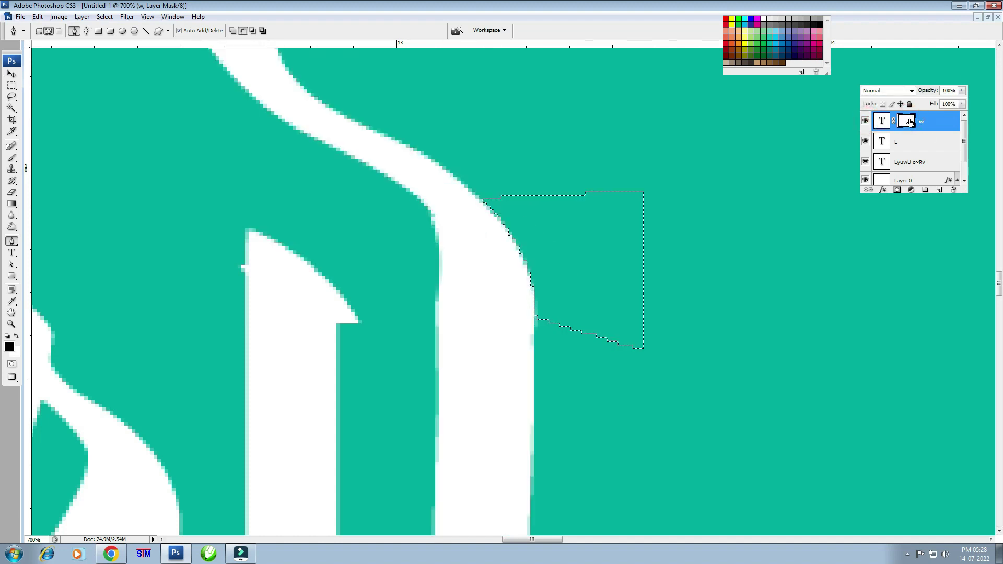
key("ctrl+d")
key("v")
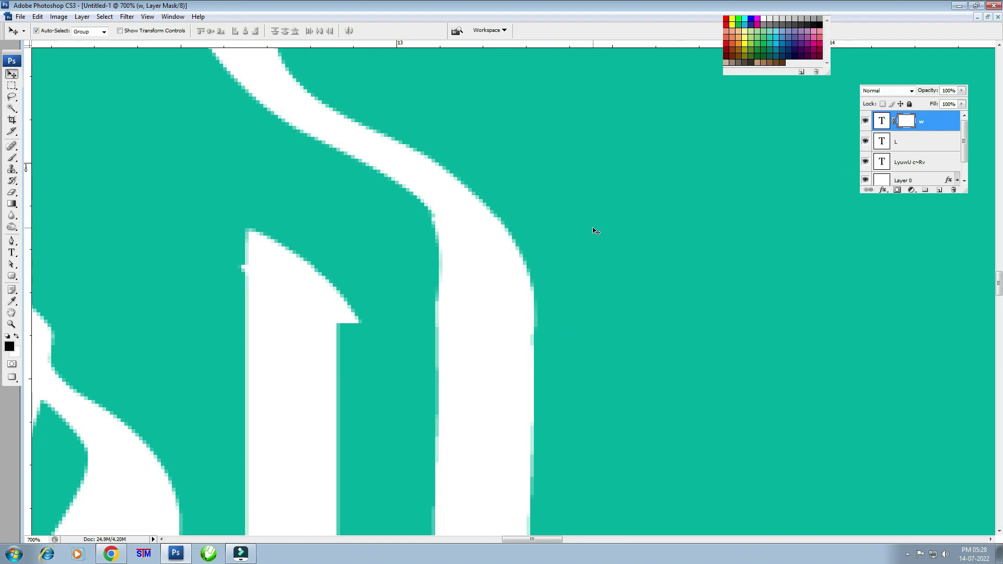
key("ctrl+minus")
key("ctrl+minus")
key("ctrl+minus")
key("ctrl+minus")
key("ctrl+minus")
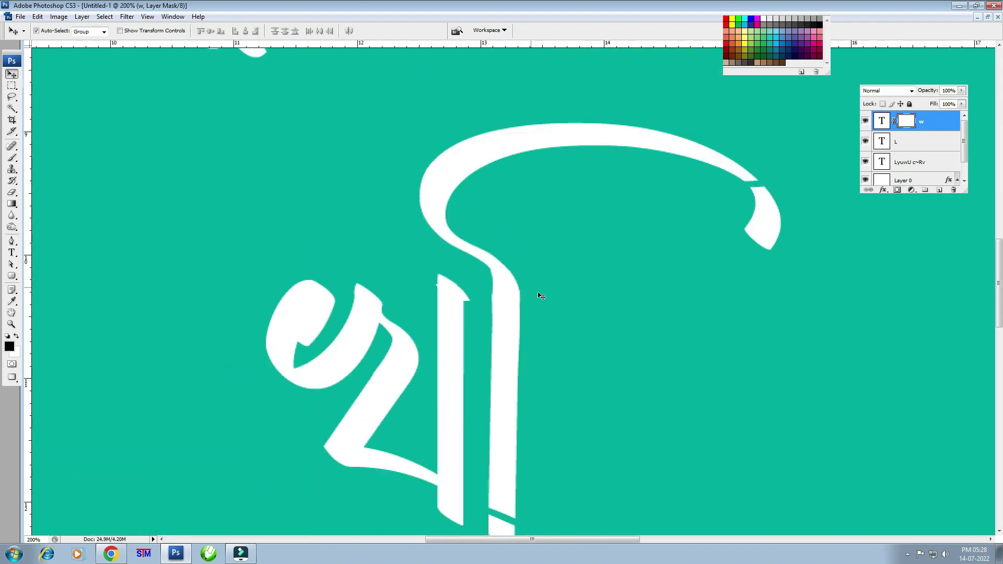
scroll(575, 374, "down", 1)
key("ctrl+minus")
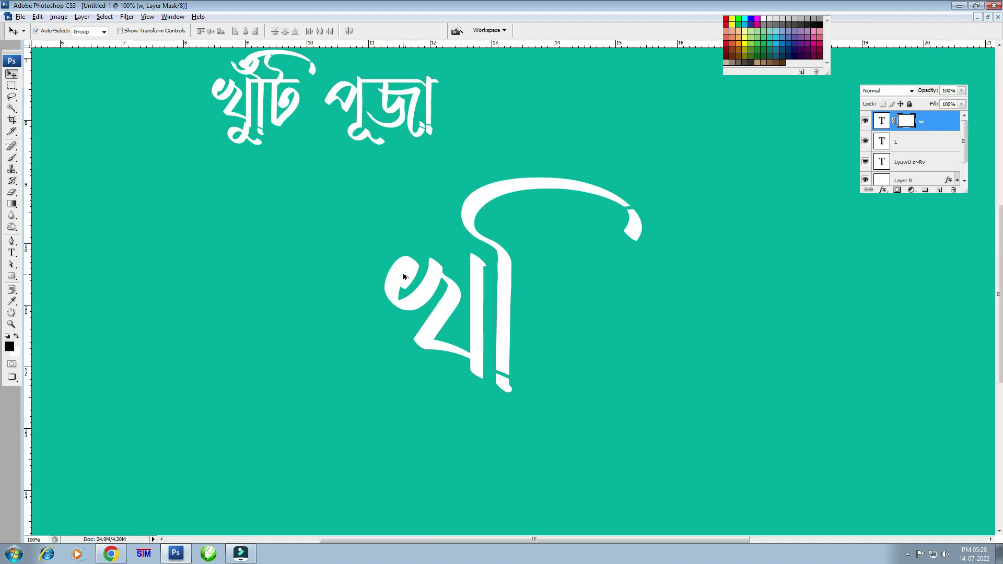
- Duplicate the খ letter to the right, then delete the misplaced copy
left_click_drag(403, 277, 559, 277)
left_click(570, 296)
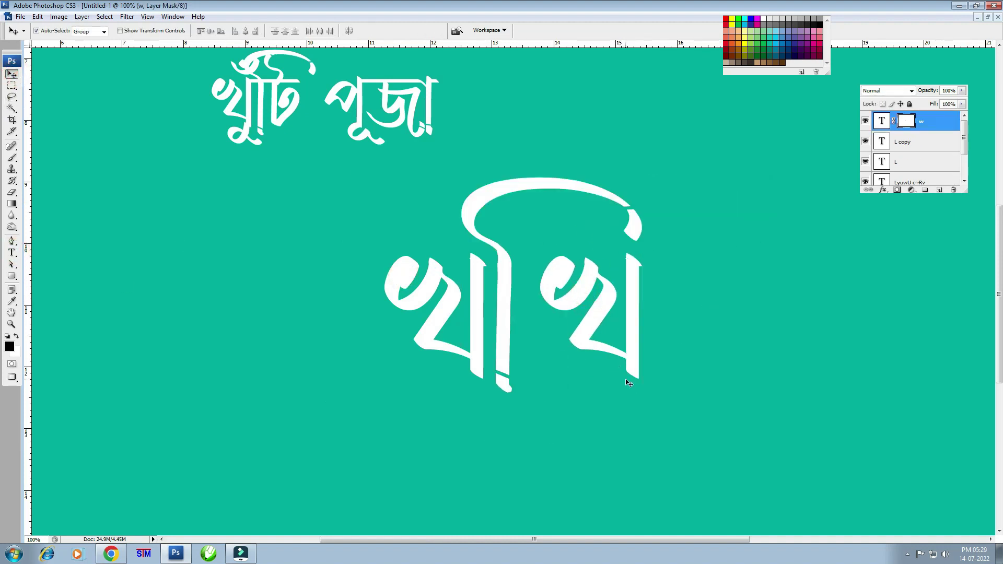
left_click(903, 141)
key("Delete")
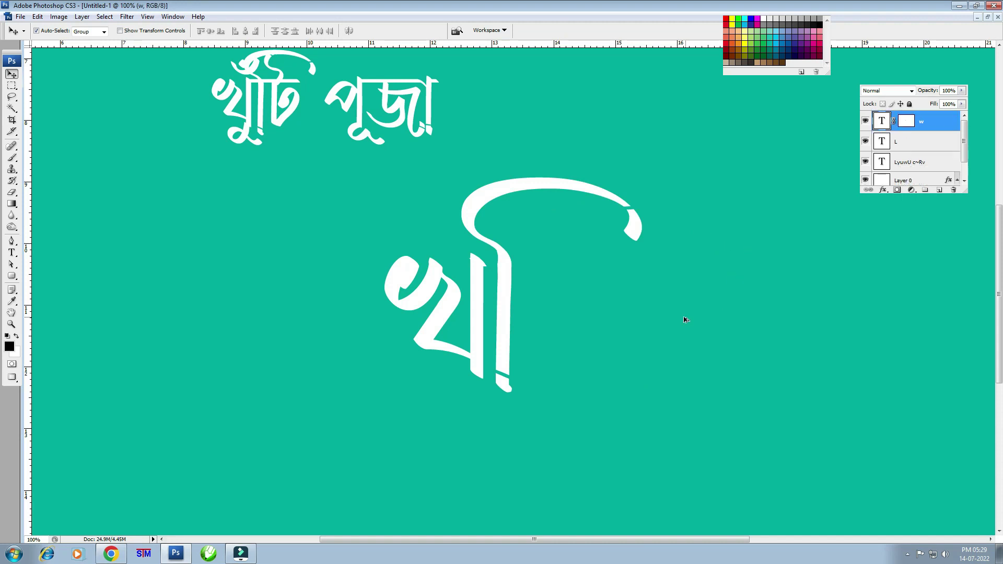
- Make another খ copy further right and retype it as ট
left_click_drag(393, 333, 728, 333)
key("t")
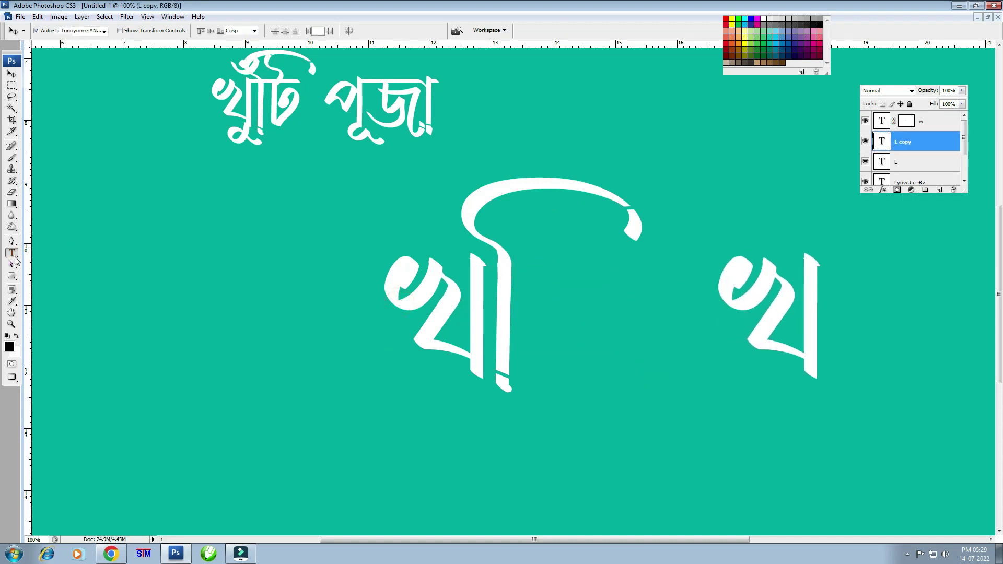
double_click(772, 293)
left_click(749, 297)
type("V")
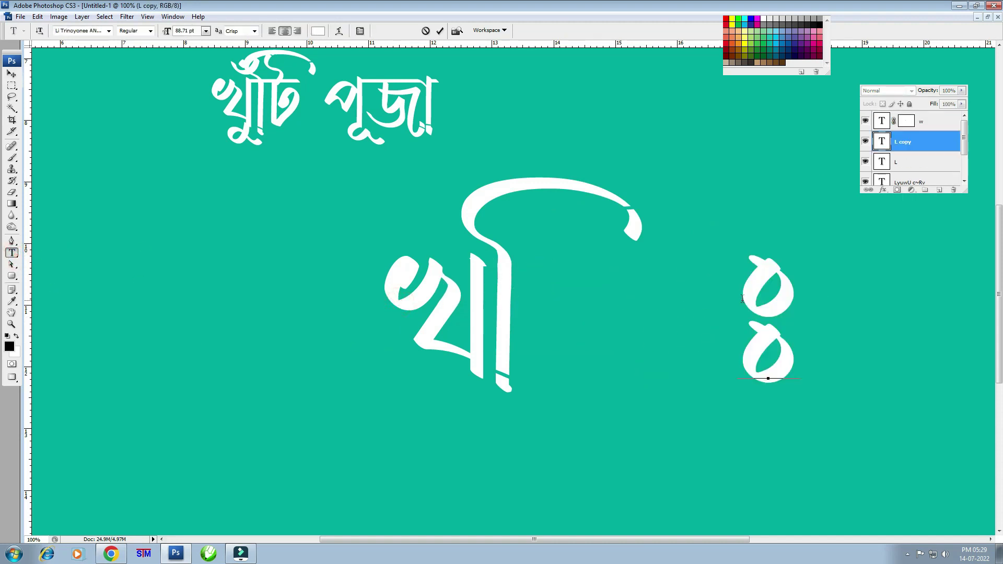
key("ctrl+a")
type("U")
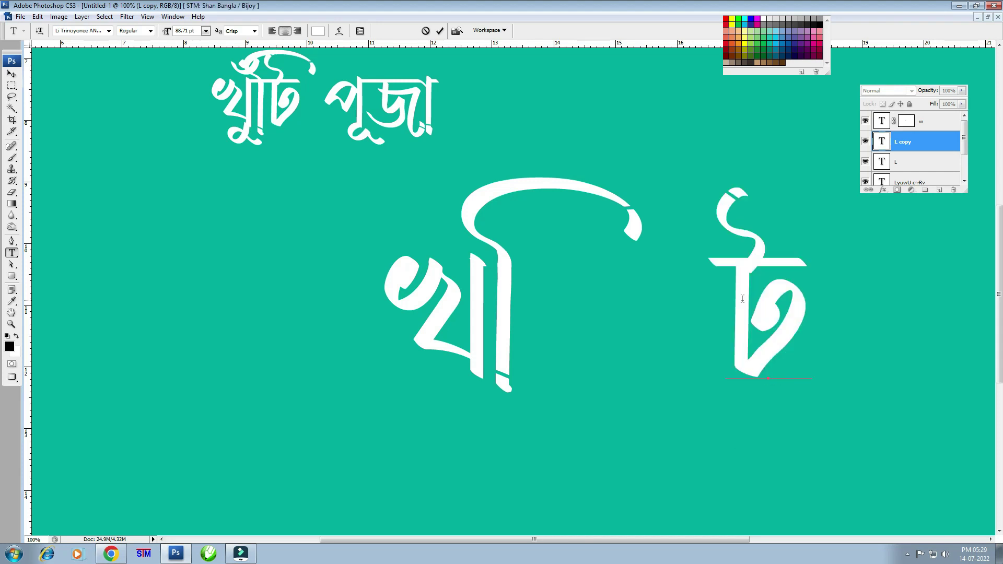
left_click(15, 72)
key("ctrl+plus")
key("ctrl+plus")
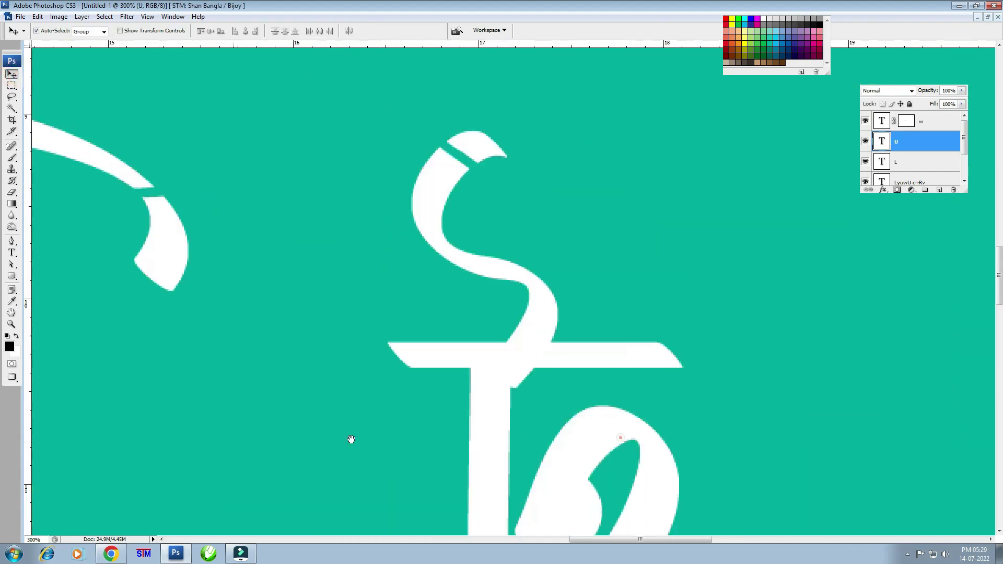
- Outline part of the ট head bar as a selection and give layer u a reveal-all layer mask
scroll(350, 439, "down", 1)
key("ctrl+plus")
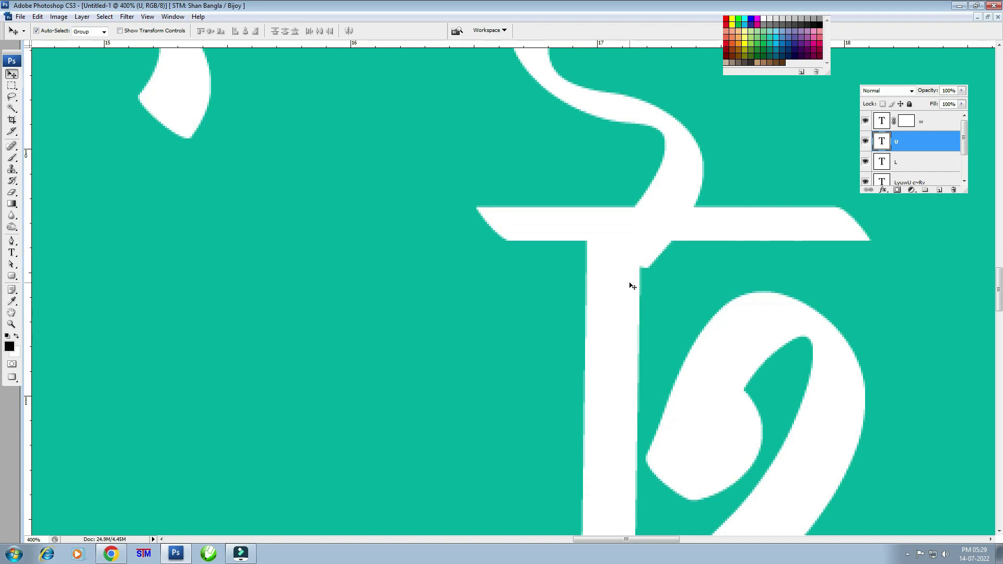
key("p")
key("ctrl+plus")
key("ctrl+plus")
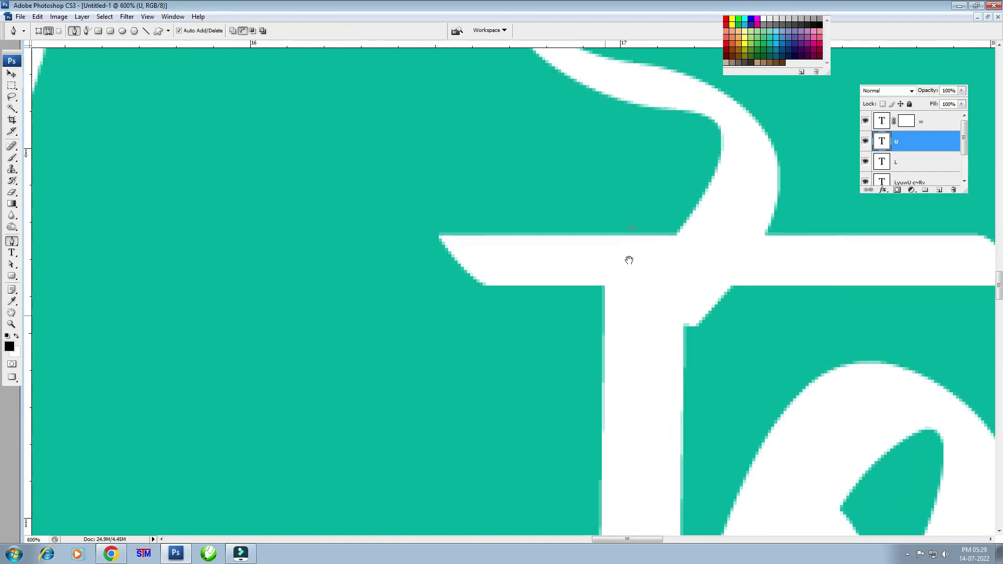
left_click(710, 181)
left_click_drag(593, 311, 545, 319)
left_click(375, 317)
left_click(368, 182)
left_click(588, 187)
left_click(711, 182)
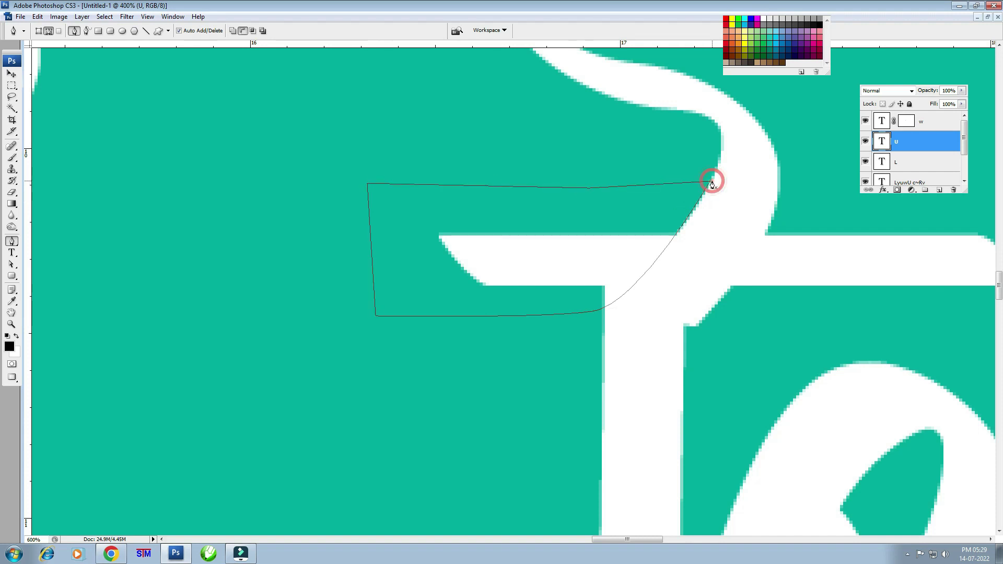
key("ctrl+Return")
left_click(894, 190)
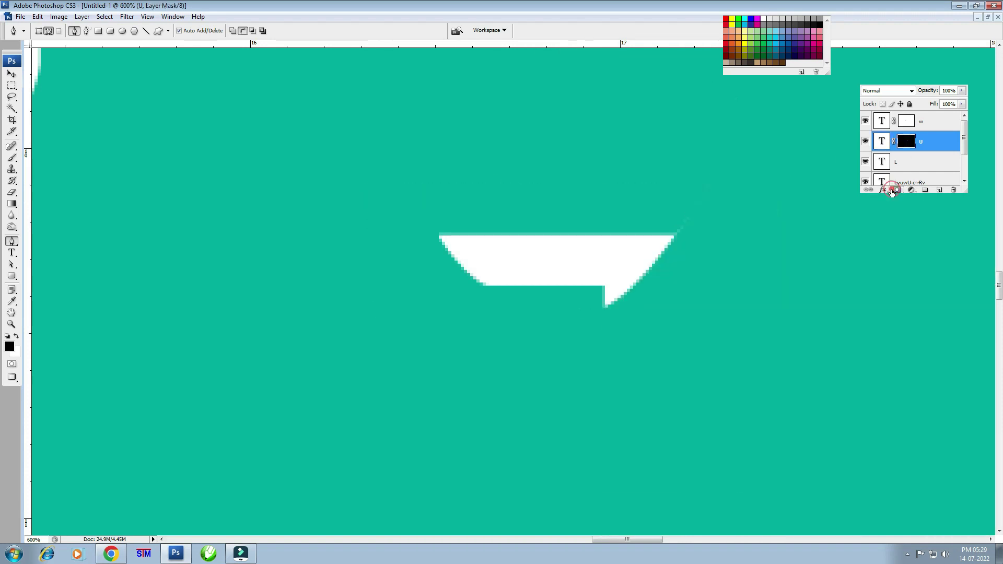
key("ctrl+z")
left_click(894, 190)
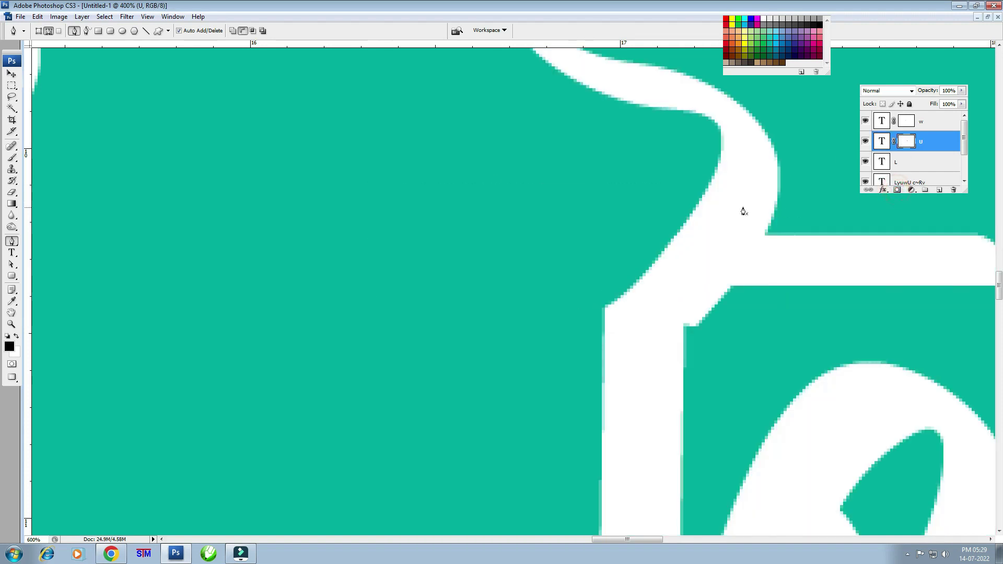
- Trace the bar's right-hand extension and fill it black on u's mask to hide it
left_click_drag(762, 315, 481, 313)
left_click(366, 327)
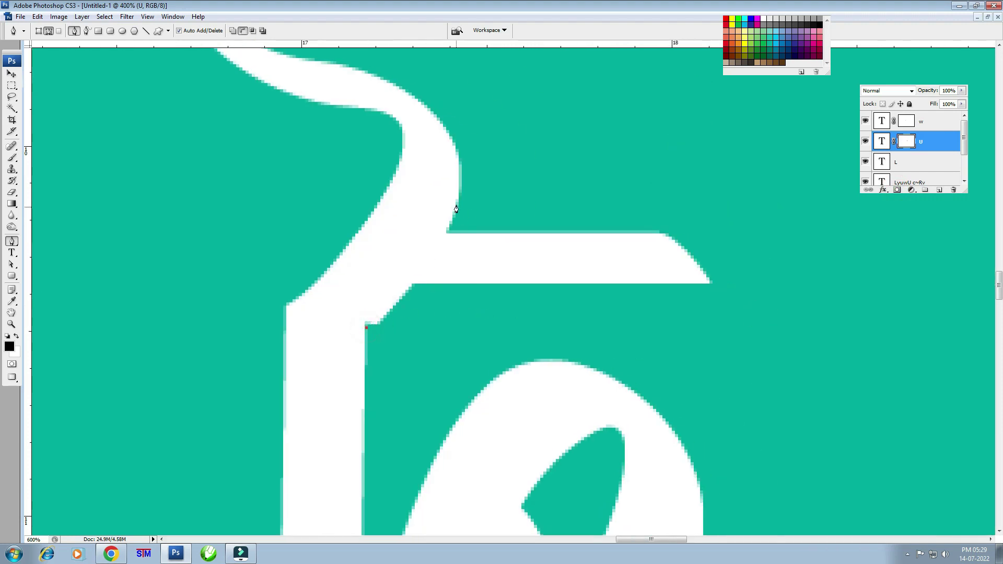
left_click_drag(457, 202, 473, 136)
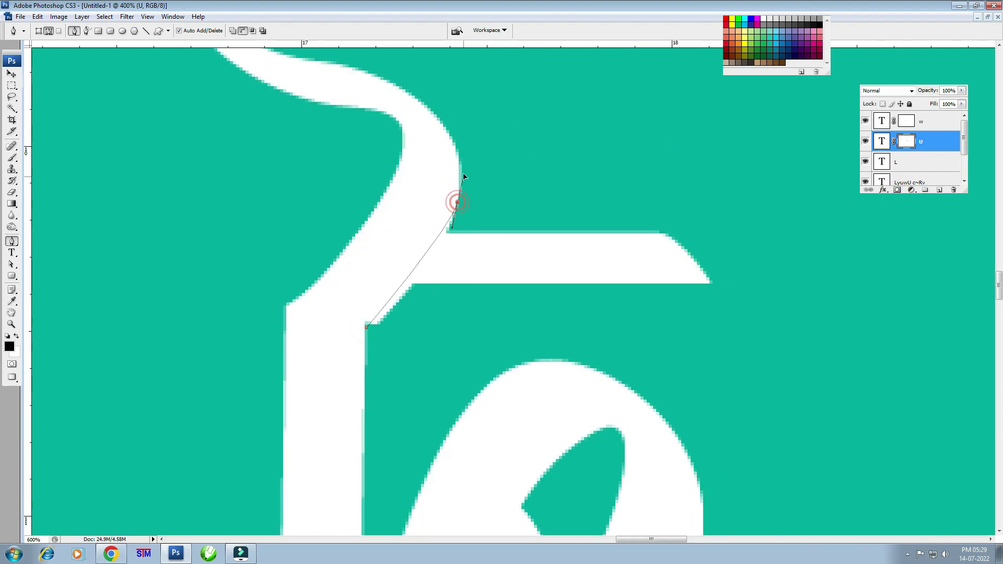
left_click(457, 202)
left_click(745, 202)
left_click(828, 361)
left_click(423, 337)
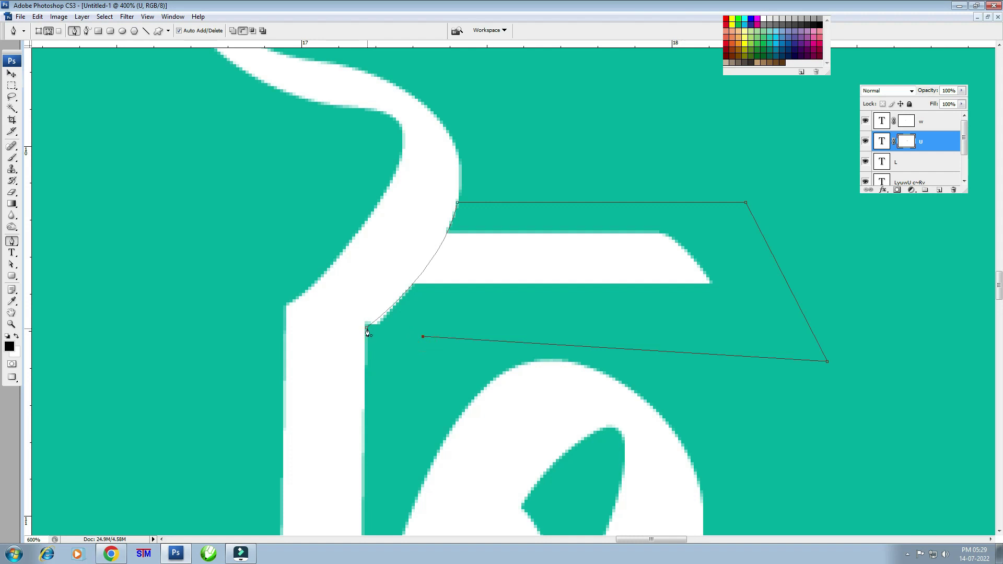
left_click(367, 328)
key("ctrl+Return")
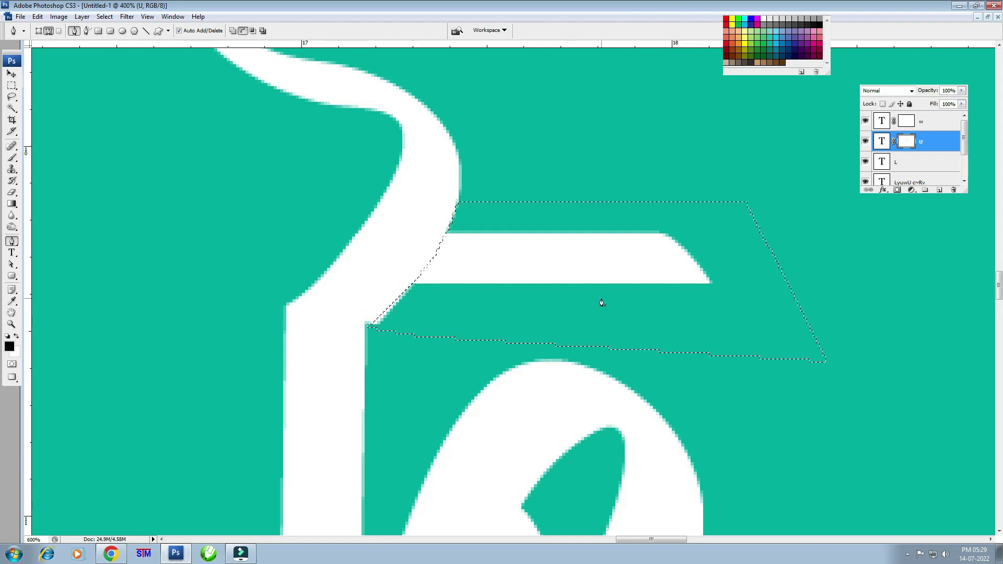
left_click(907, 142)
key("alt+BackSpace")
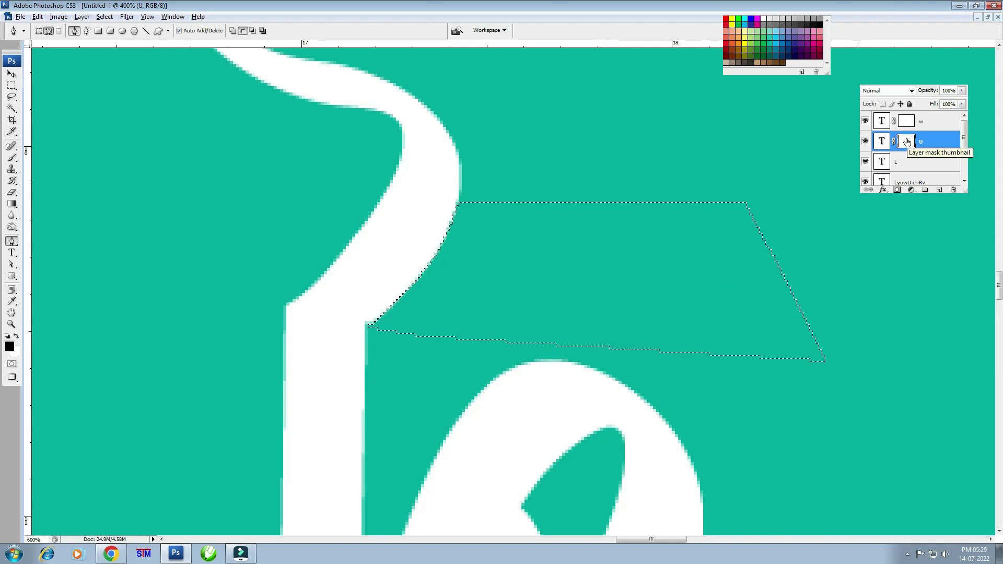
key("ctrl+d")
key("ctrl+minus")
key("ctrl+minus")
key("ctrl+minus")
key("ctrl+minus")
key("ctrl+minus")
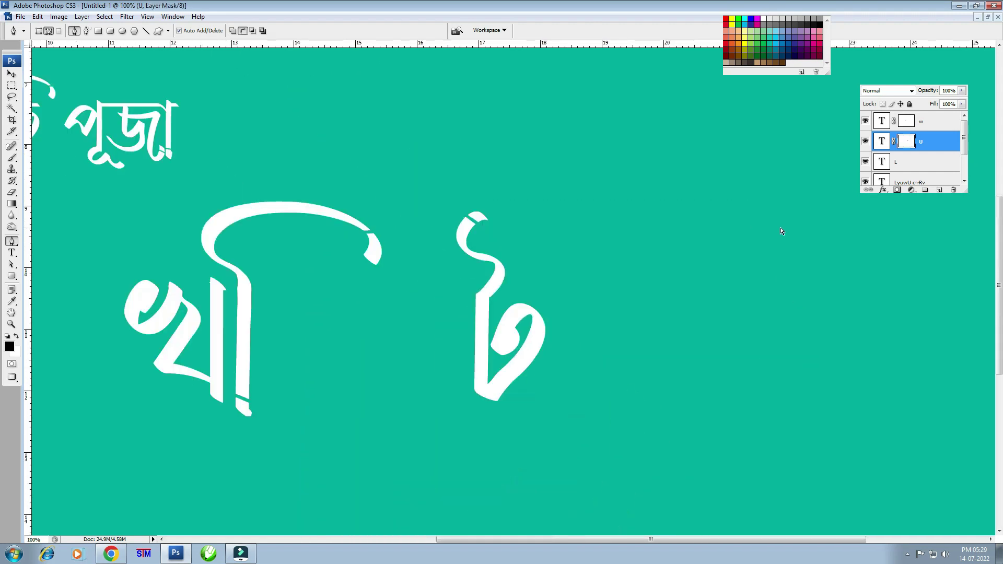
- Slide the masked ট left against খ and scale it up to 127.2%
key("v")
key("ctrl+t")
left_click_drag(521, 275, 309, 277)
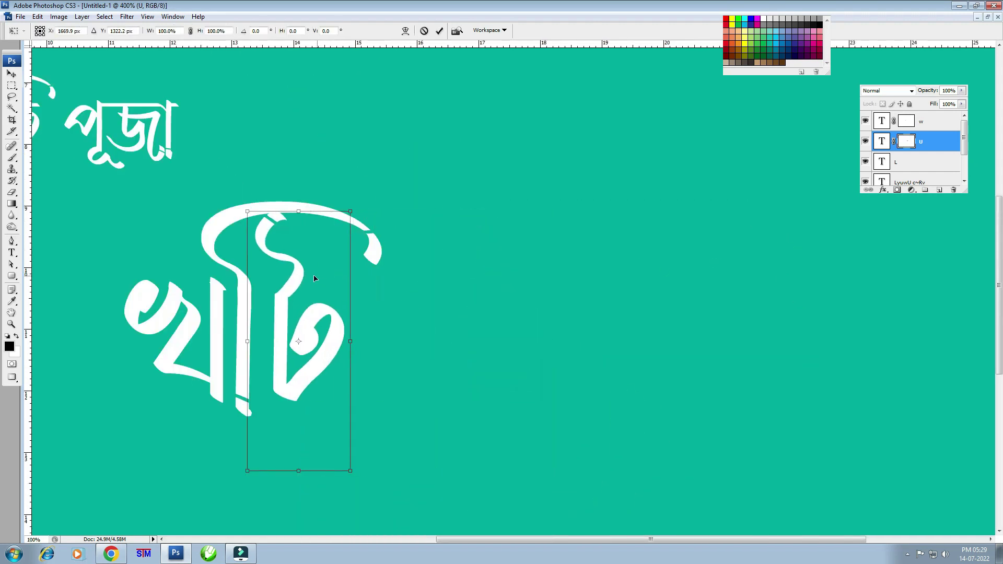
scroll(518, 214, "left", 3)
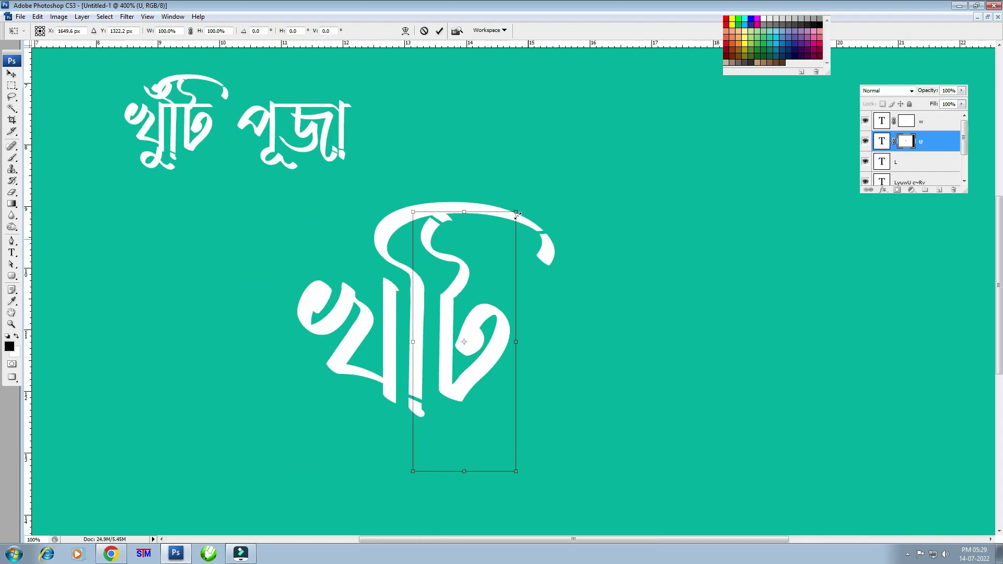
left_click_drag(516, 211, 529, 141)
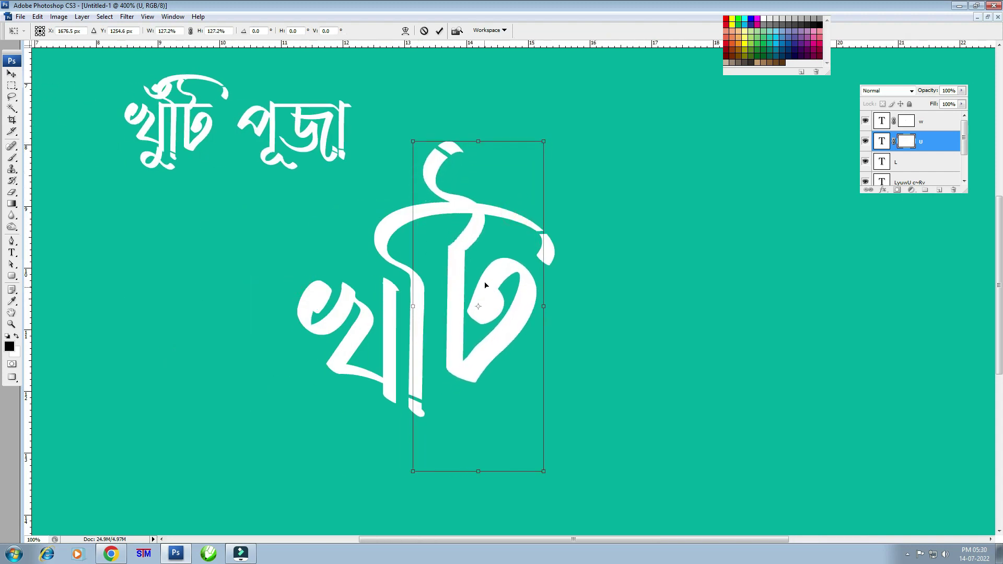
key("Left")
key("Left")
key("Left")
key("Left")
key("Left")
key("Left")
key("Left")
key("Left")
key("Left")
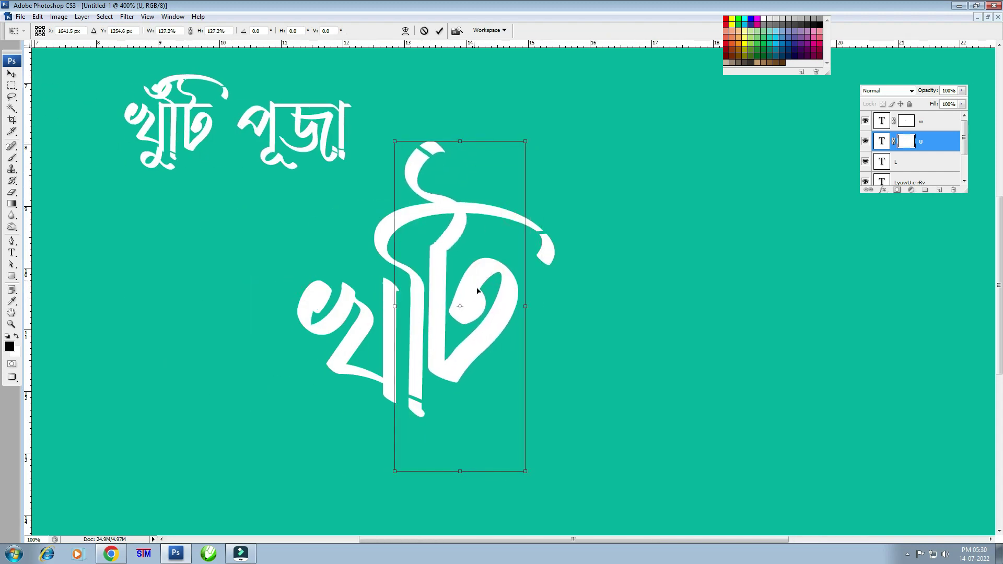
key("Return")
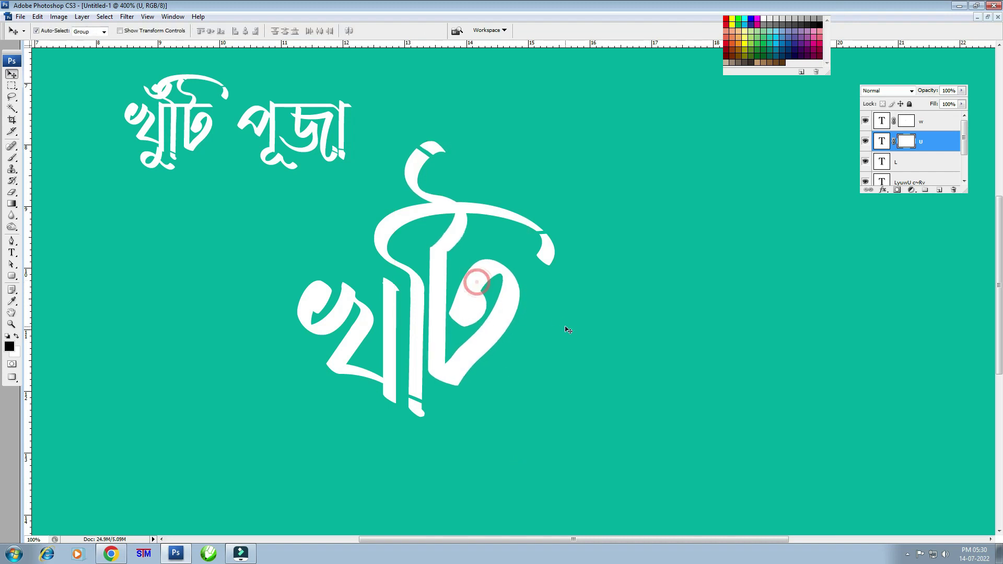
- Duplicate the খ text layer and retype the copy as a chandrabindu in the Bangla layout
left_click_drag(317, 304, 180, 349)
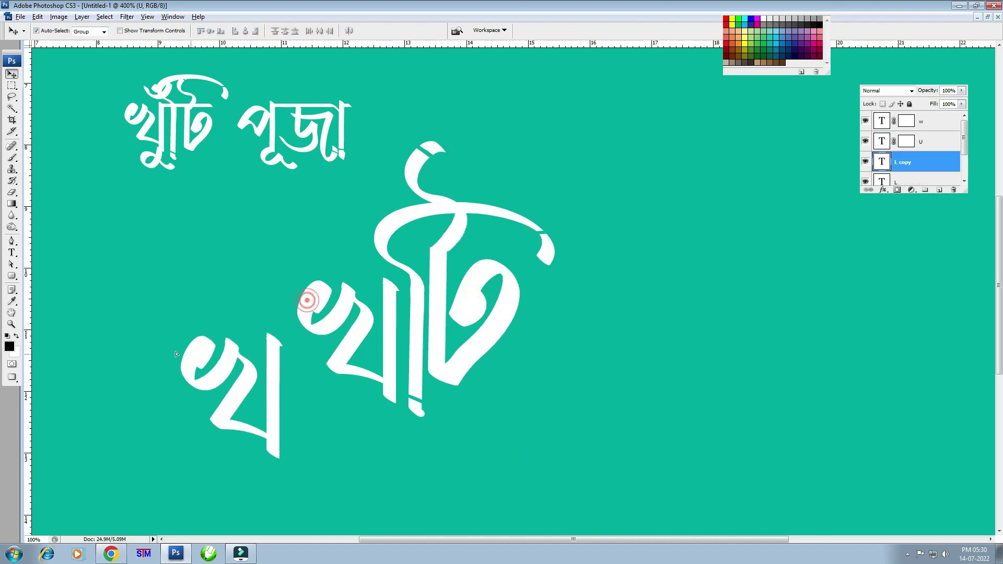
key("t")
double_click(256, 358)
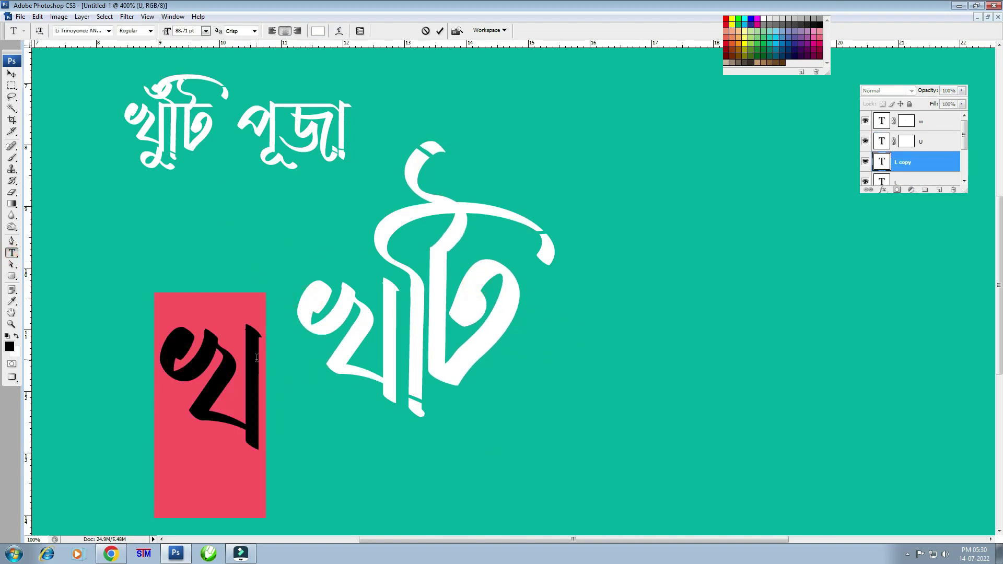
key("ctrl+alt+b")
type("u")
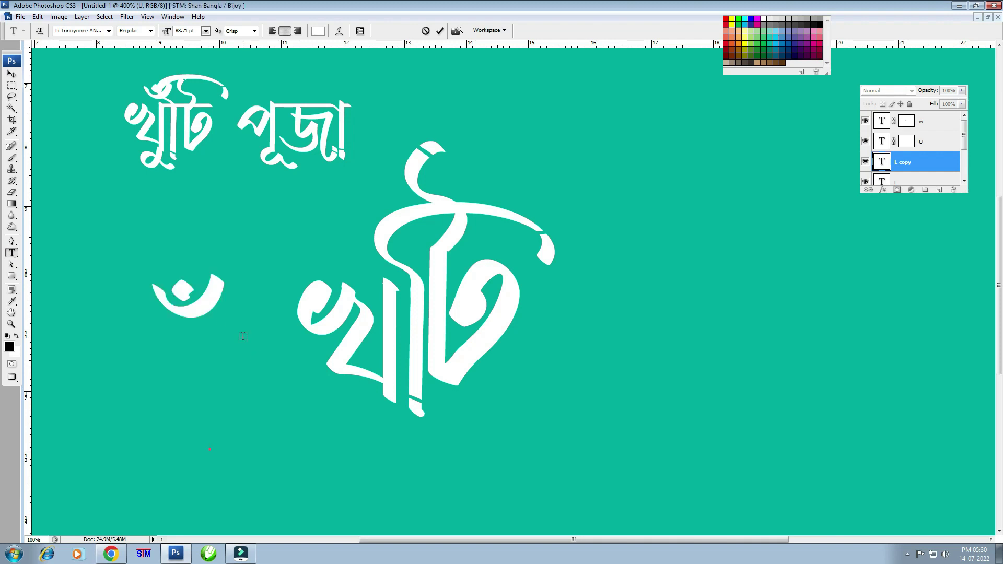
key("ctrl+Return")
- Move the chandrabindu onto the large খ and enlarge it to 116.3%
key("ctrl+t")
left_click_drag(212, 312, 352, 269)
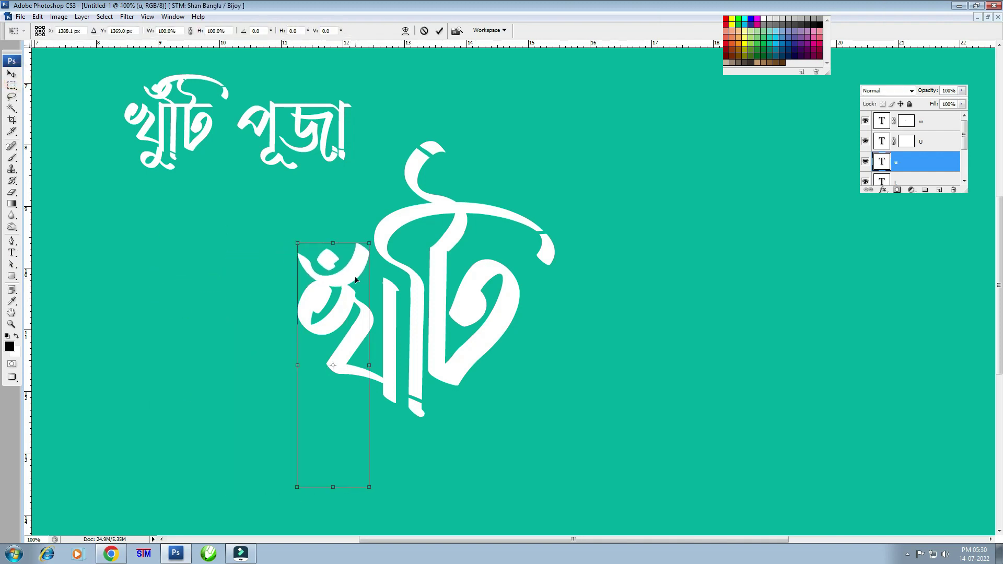
mouse_move(365, 233)
left_mouse_down()
mouse_move(383, 212)
mouse_move(372, 208)
left_mouse_up()
left_click_drag(355, 244, 353, 257)
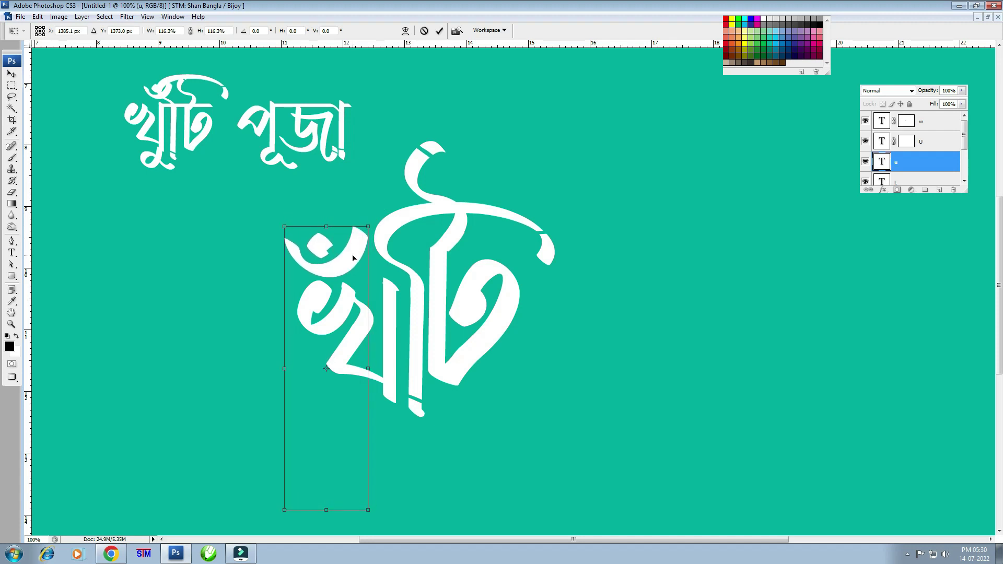
double_click(351, 251)
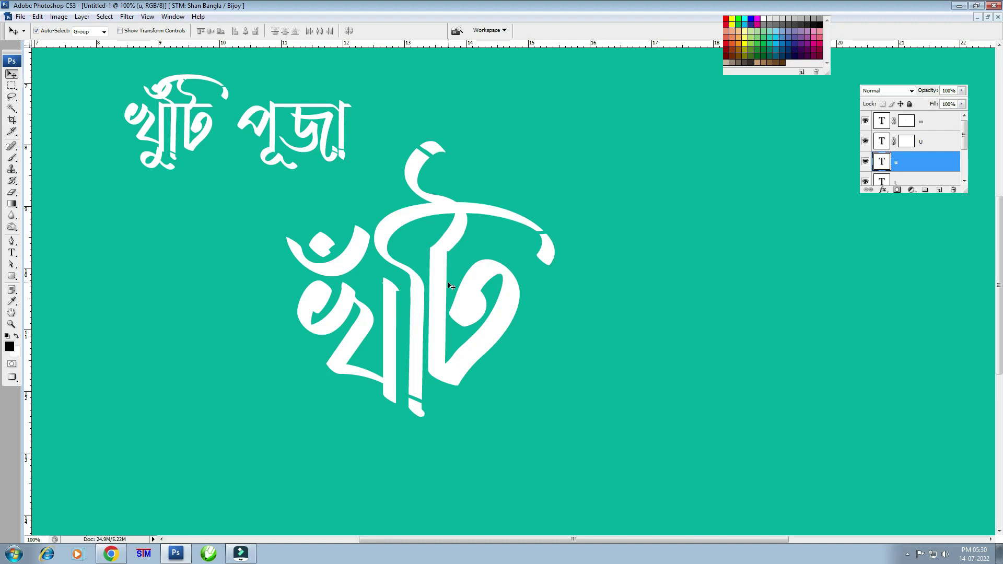
left_click_drag(444, 320, 466, 277)
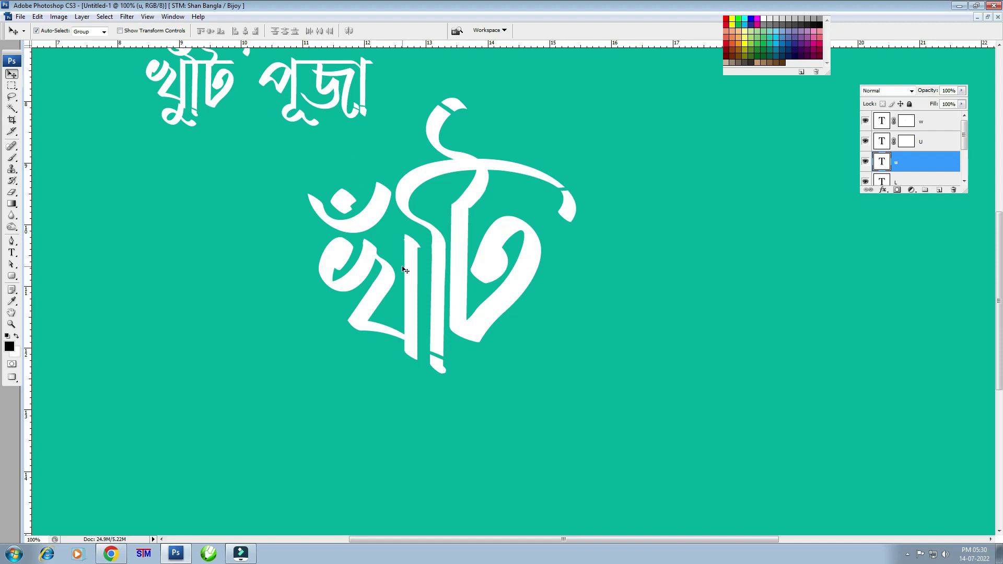
- Duplicate the chandrabindu layer down-left and try retyping it in Bangla and Hindi layouts
left_click_drag(363, 220, 246, 414)
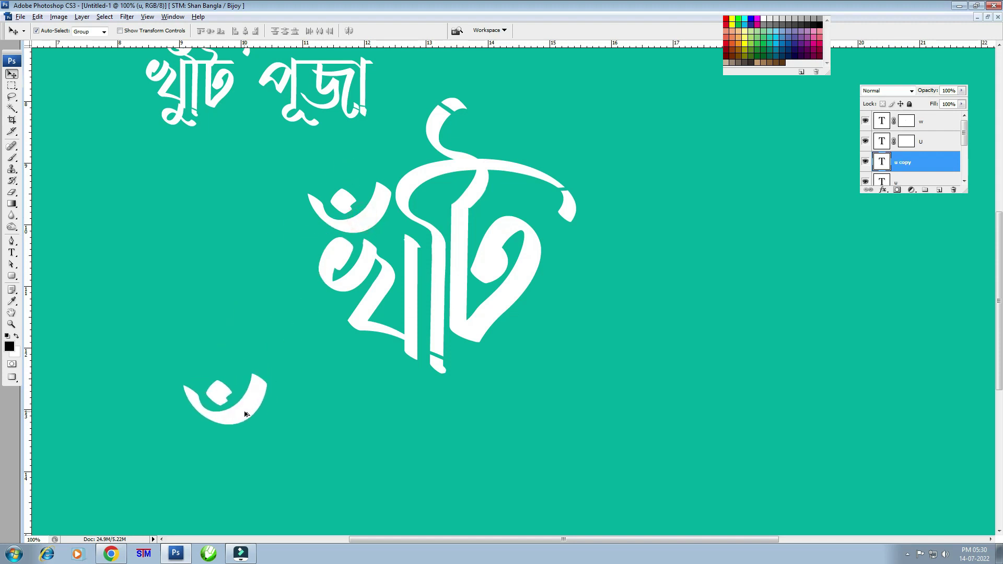
left_click(10, 255)
left_click(251, 418)
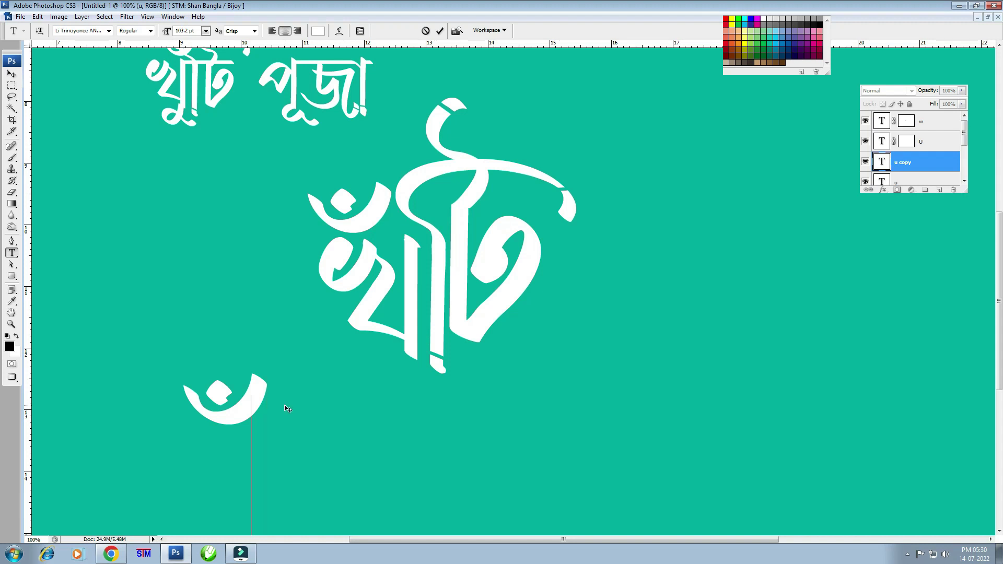
type("u")
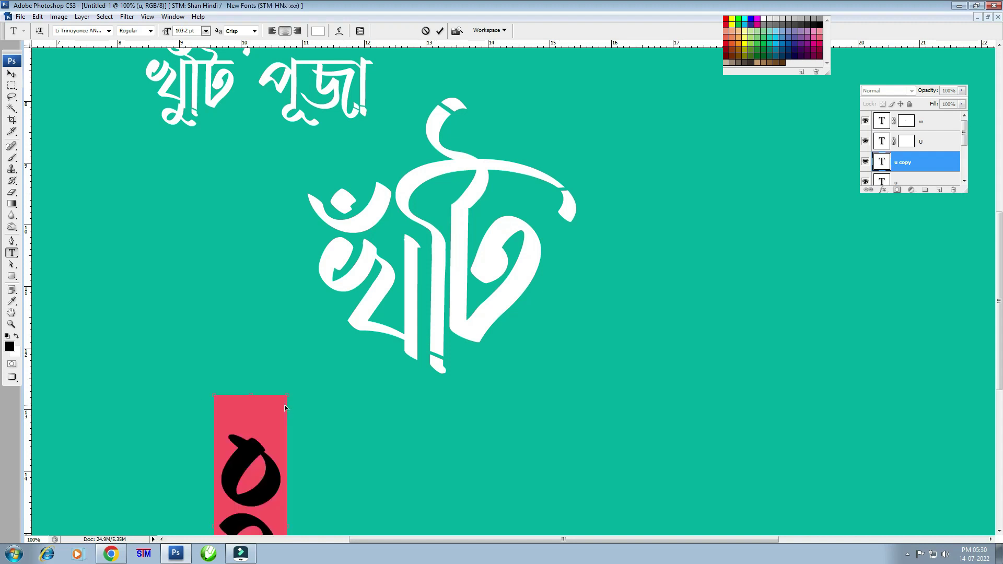
key("ctrl+alt+b")
key("ctrl+alt+h")
type("u")
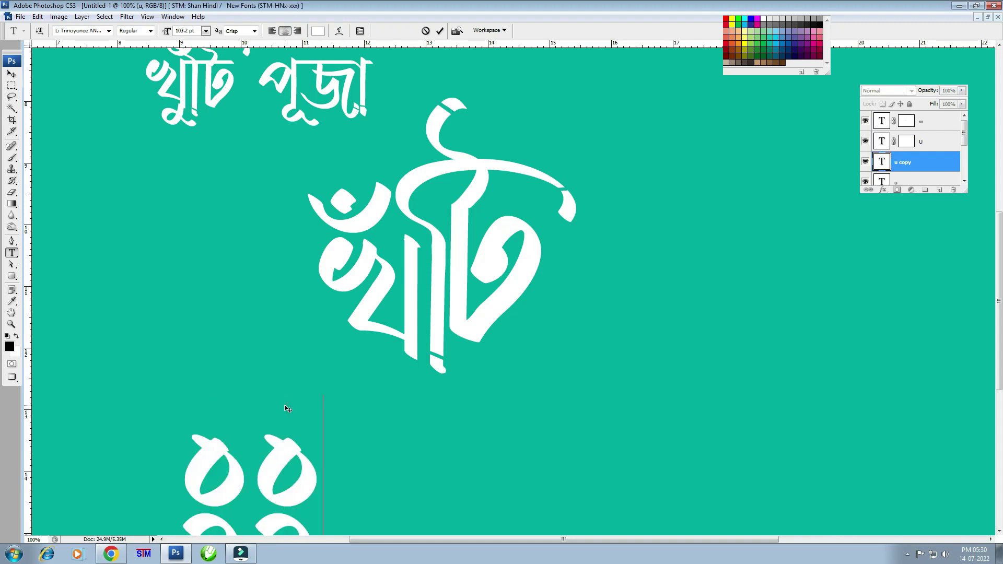
- Replace the copied text with ৫ by typing 5 in the Bijoy Bangla layout
key("ctrl+a")
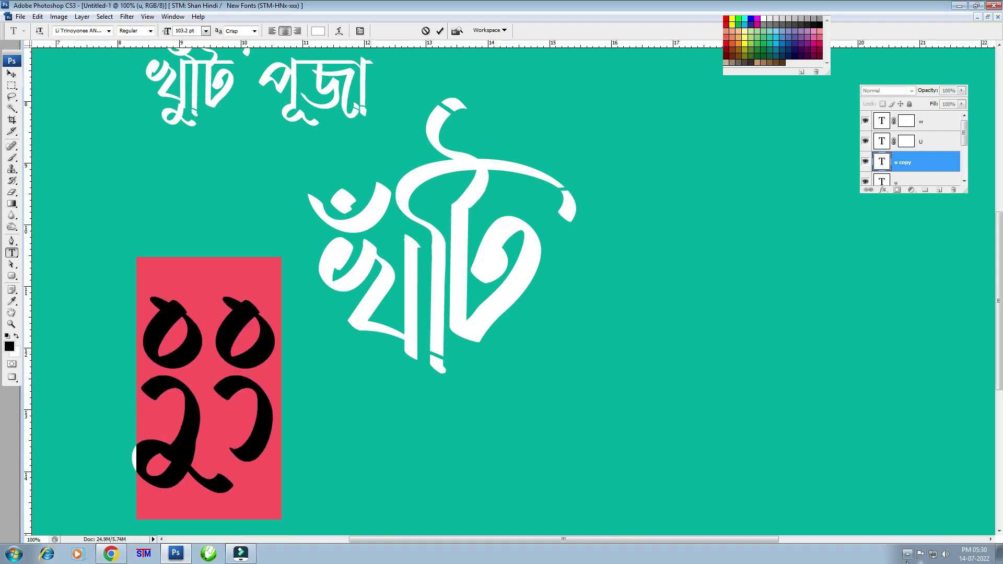
left_click(907, 556)
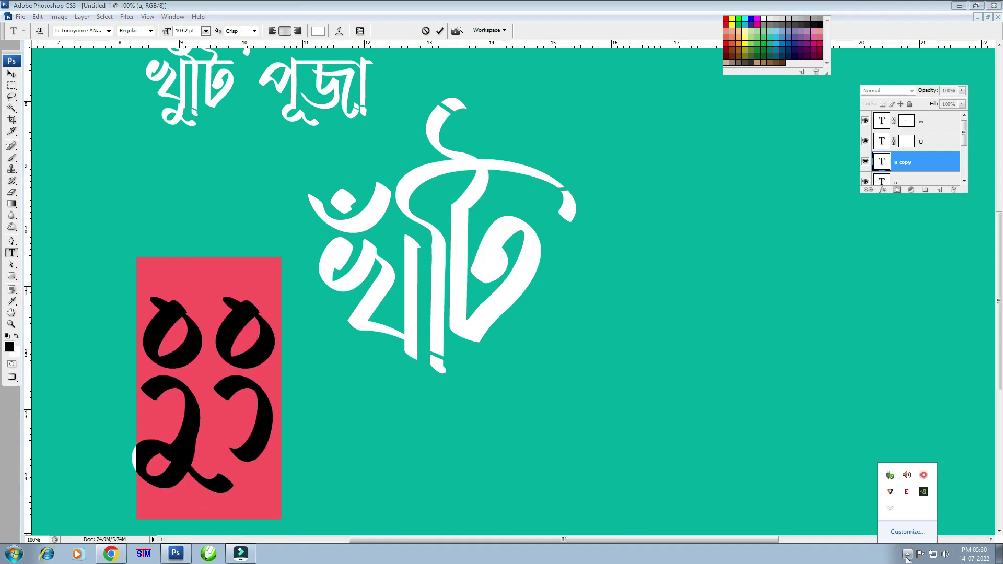
left_click(421, 17)
type("5")
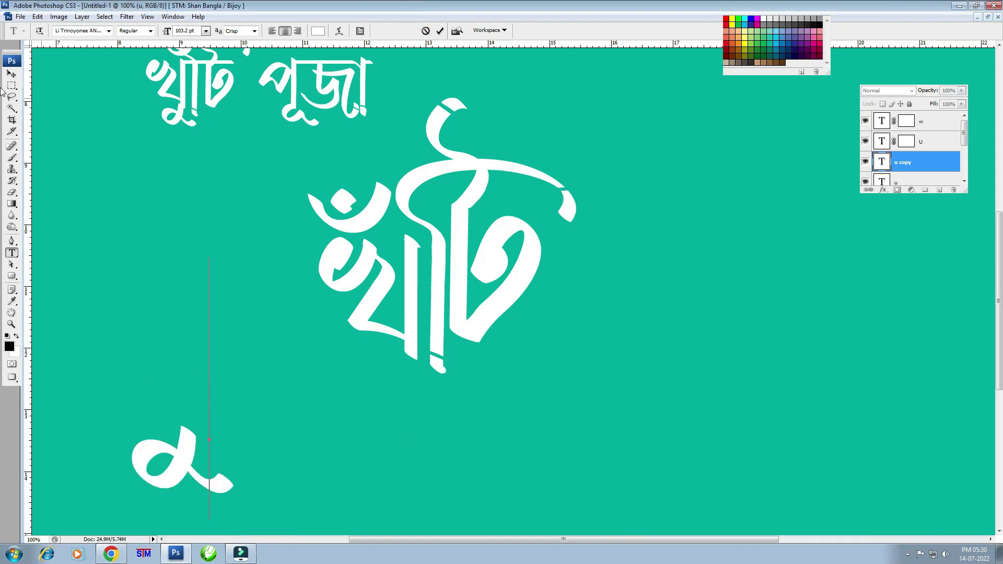
left_click(10, 76)
key("ctrl+t")
- Reposition the lower glyph and cycle its font to a sweeping style such as Lova Bear
left_click_drag(183, 458, 408, 385)
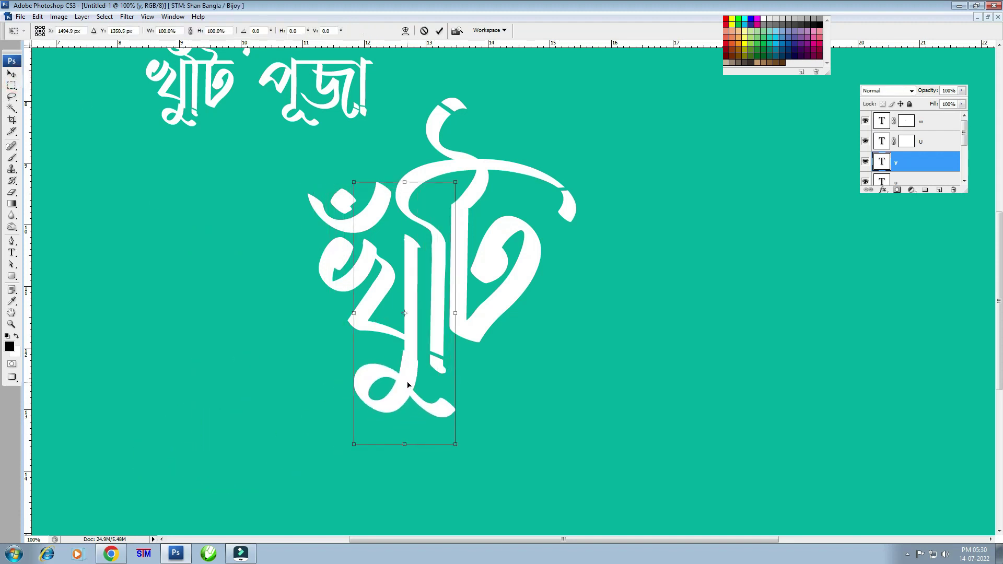
key("Return")
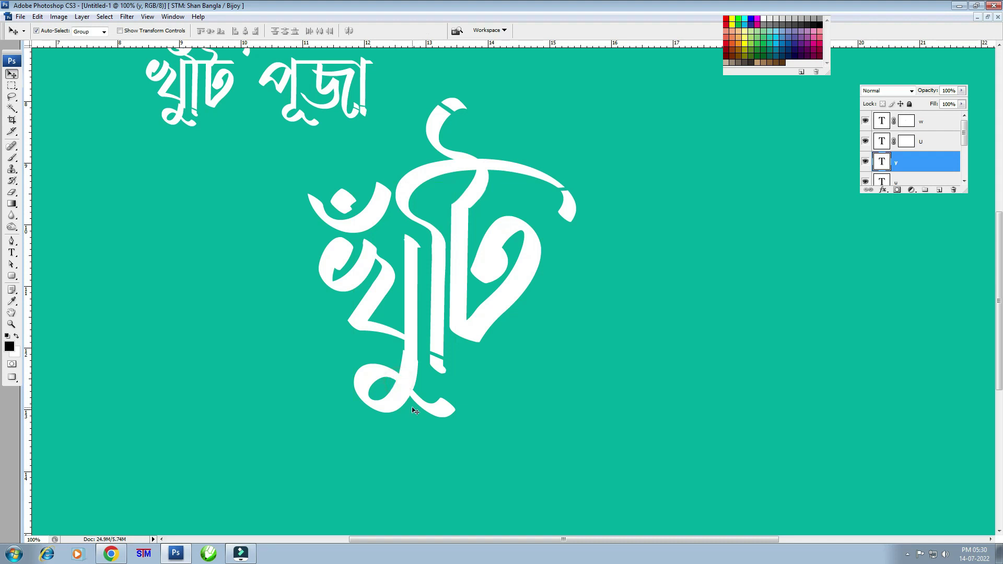
left_click(51, 31)
left_click_drag(418, 432, 246, 436)
left_click(11, 253)
left_click(78, 31)
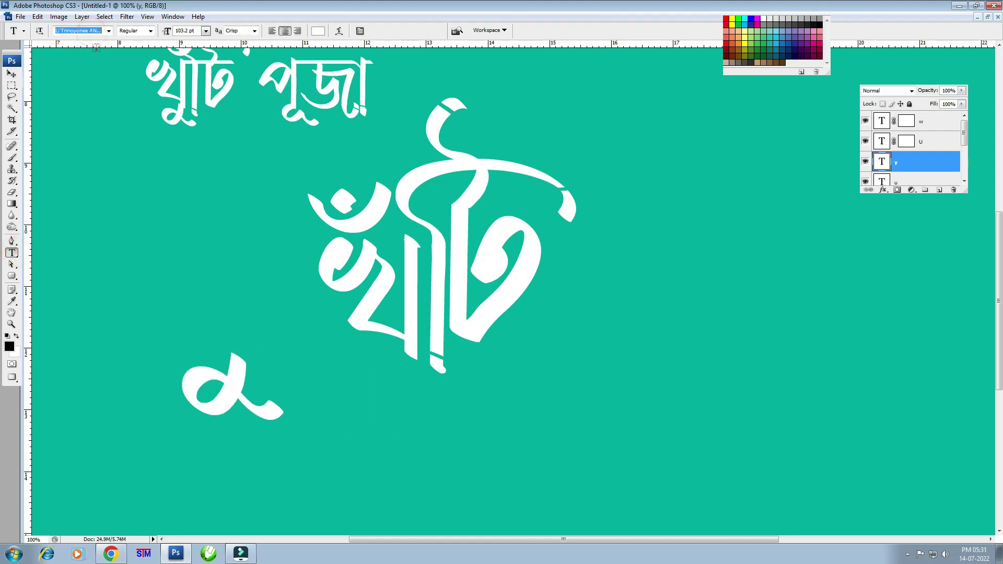
key("Down")
key("Down")
key("Down")
key("Down")
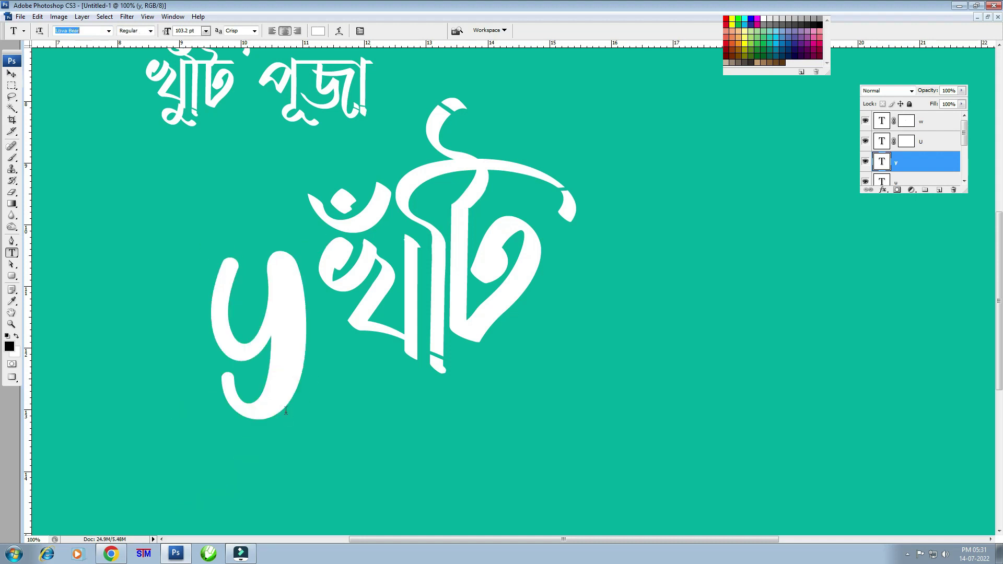
key("Down")
key("Down")
key("Down")
key("Down")
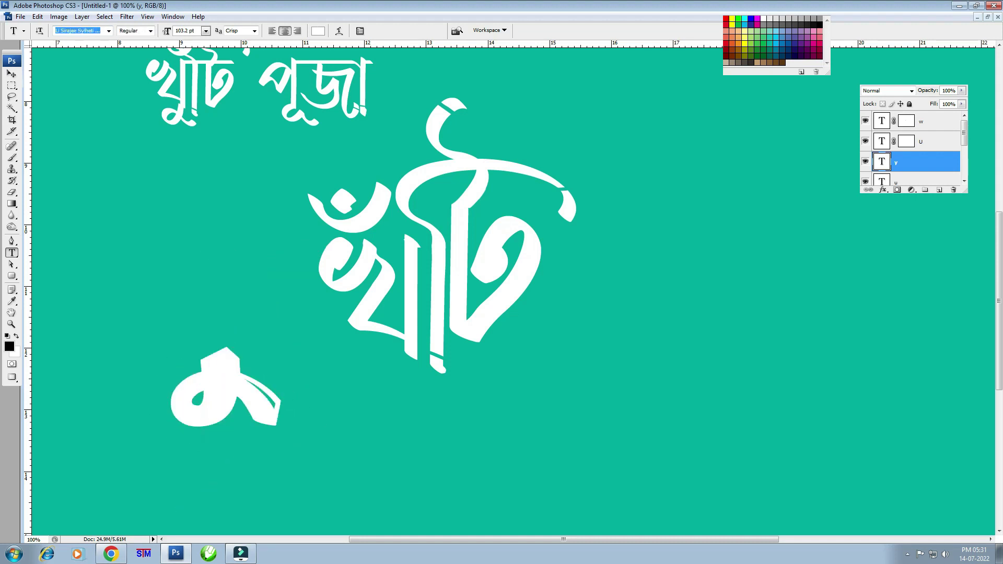
key("Down")
key("Down")
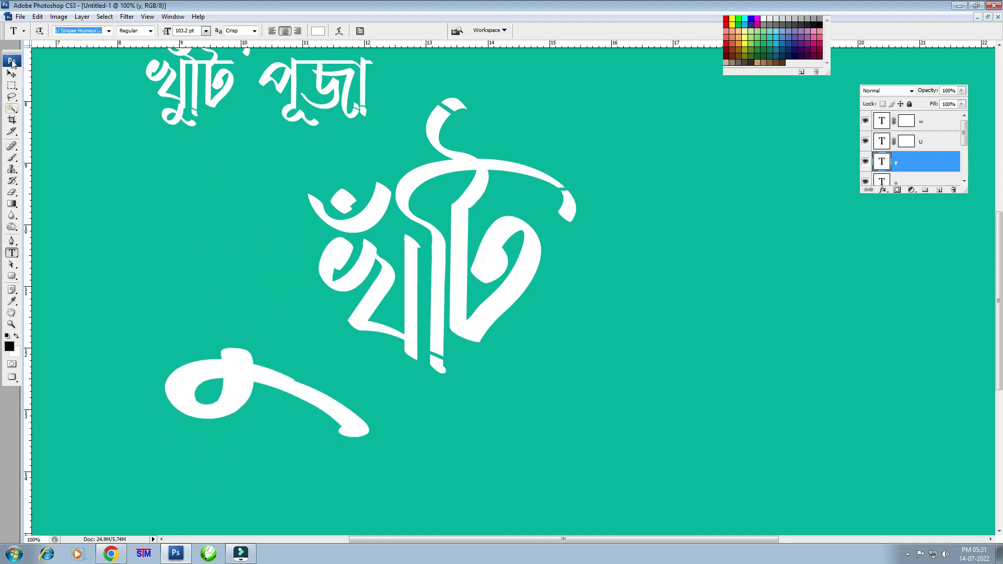
- Move the lower glyph beneath খ and rotate it about 11.9° to join the stroke
left_click(13, 77)
left_click_drag(244, 386, 413, 389)
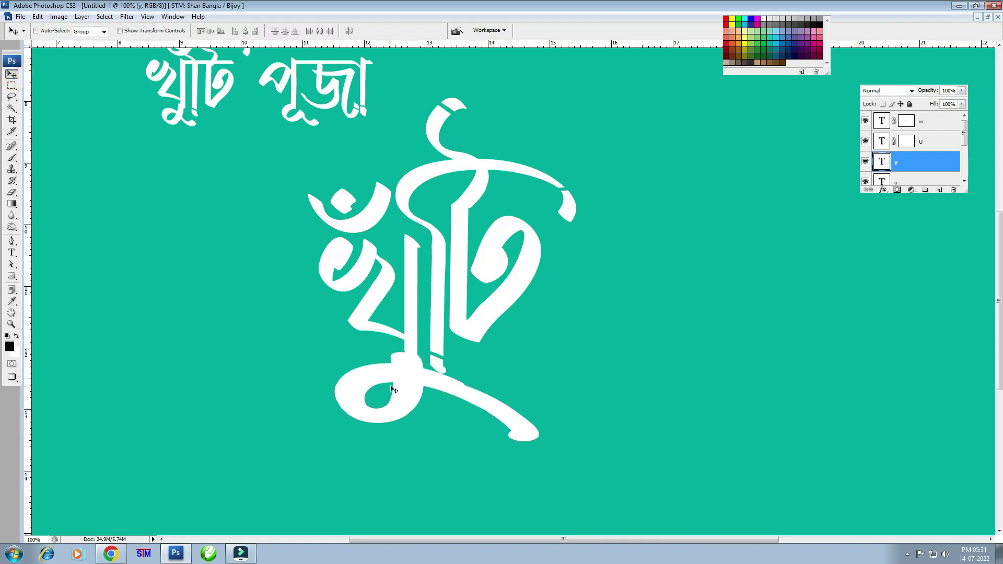
key("ctrl+t")
left_click_drag(548, 335, 498, 378)
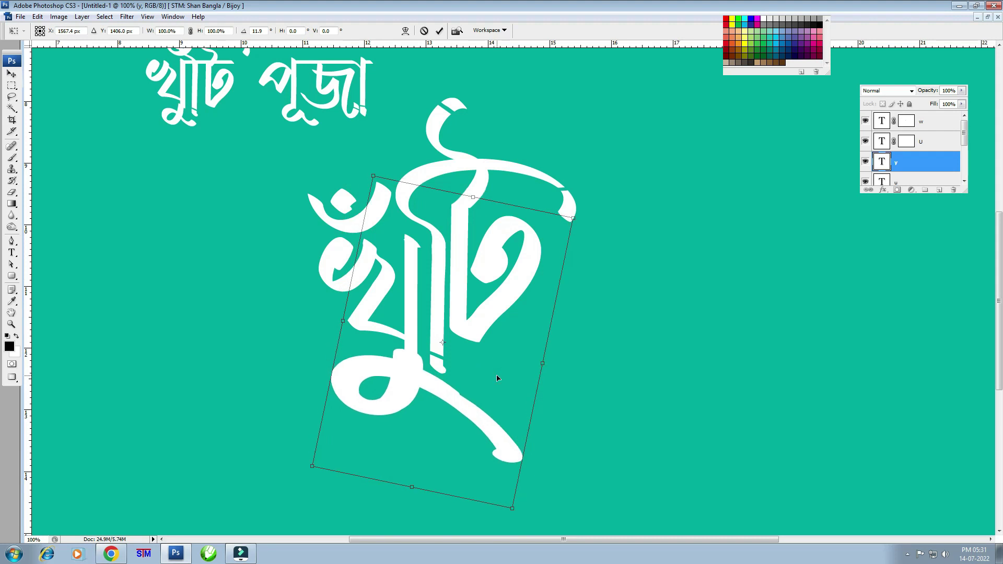
key("Return")
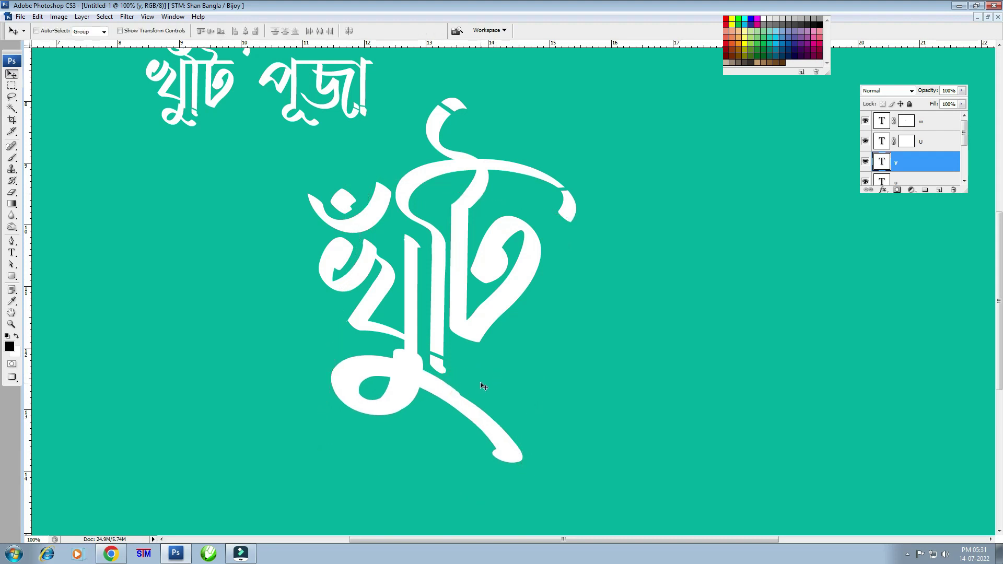
key("ctrl+plus")
left_click_drag(477, 330, 505, 269)
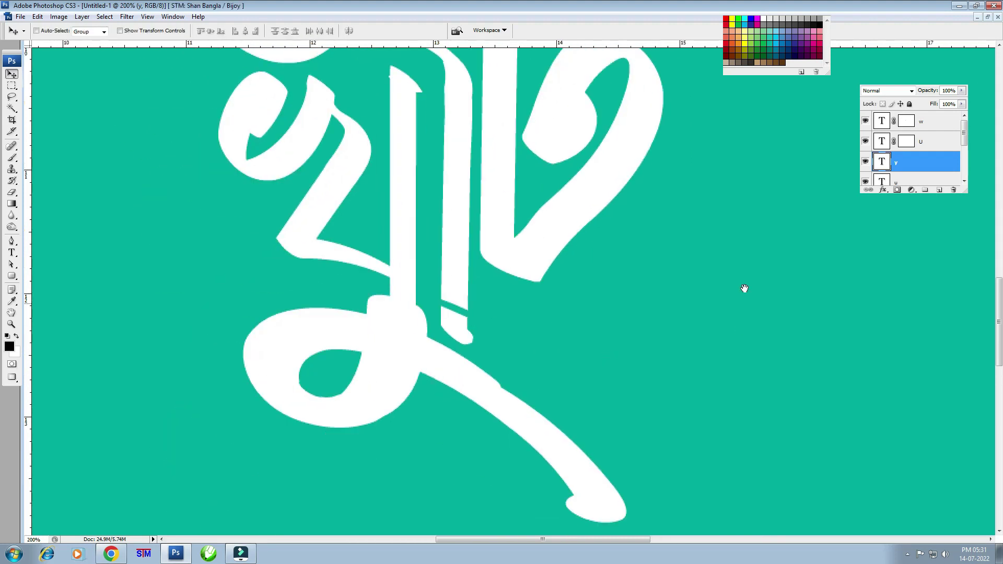
- Load layer y's glyph as a selection and contract it 8 pixels, after trying 14
left_click_drag(586, 369, 605, 313)
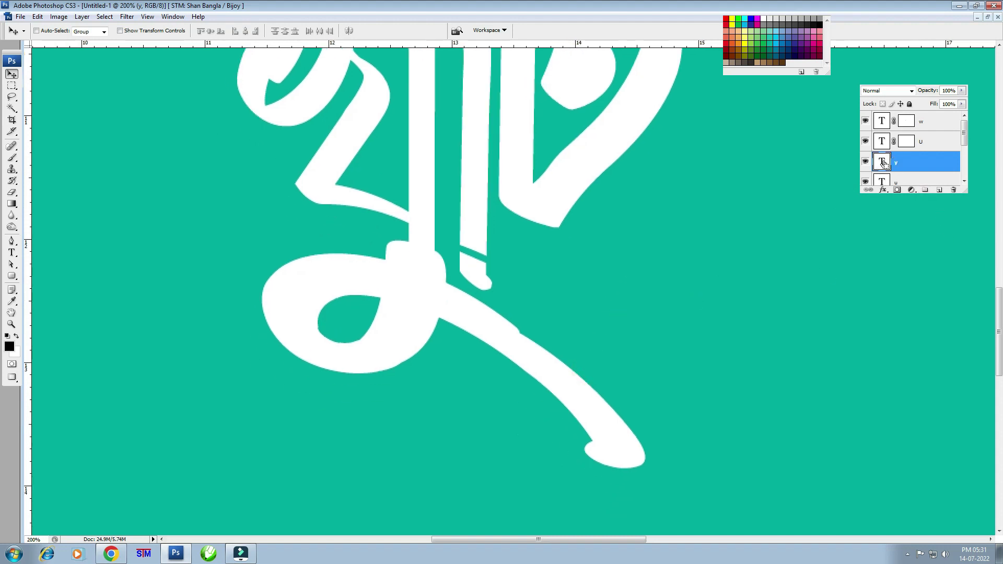
left_click(865, 163)
left_click(882, 165, "ctrl")
key("alt+s")
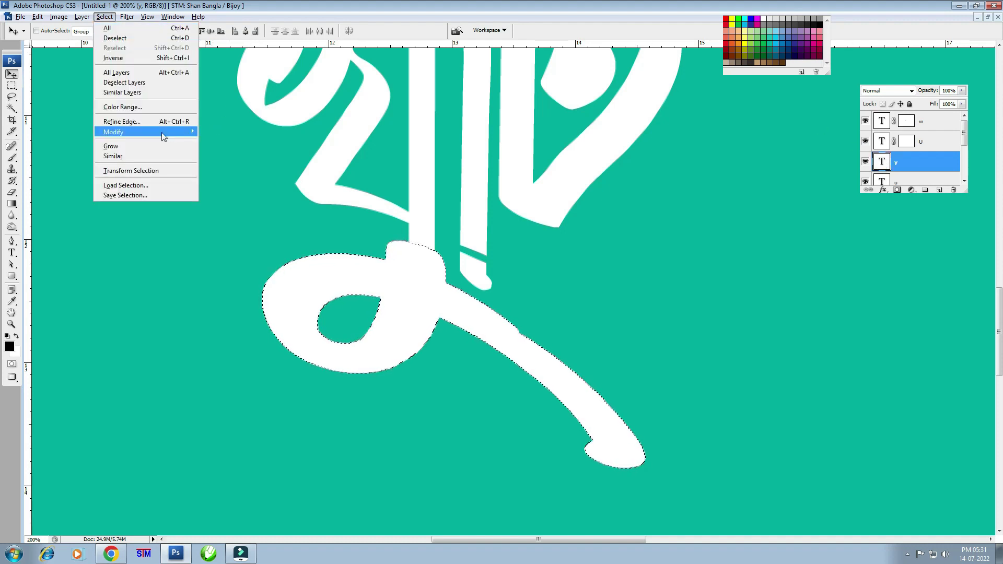
left_click(229, 162)
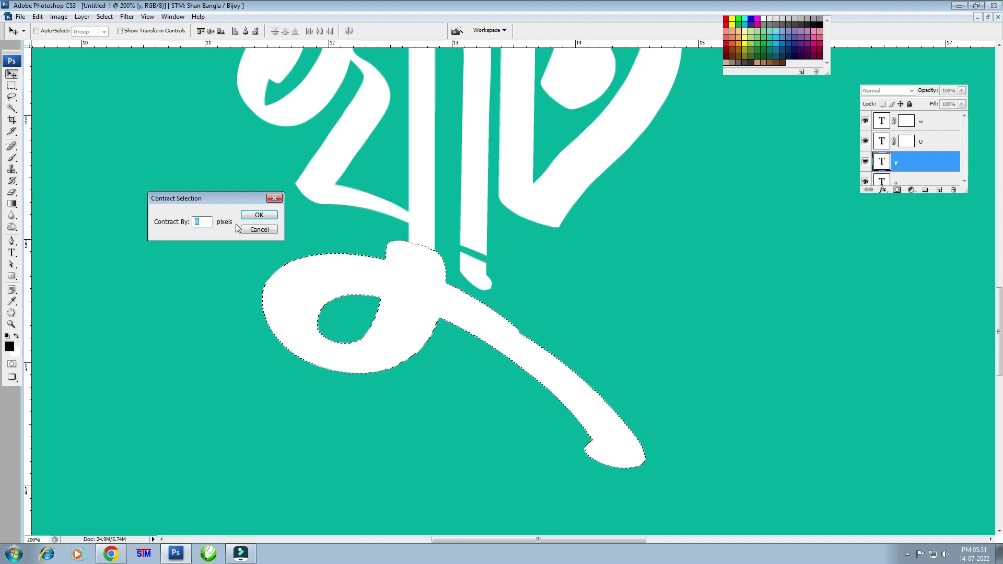
type("1")
type("4")
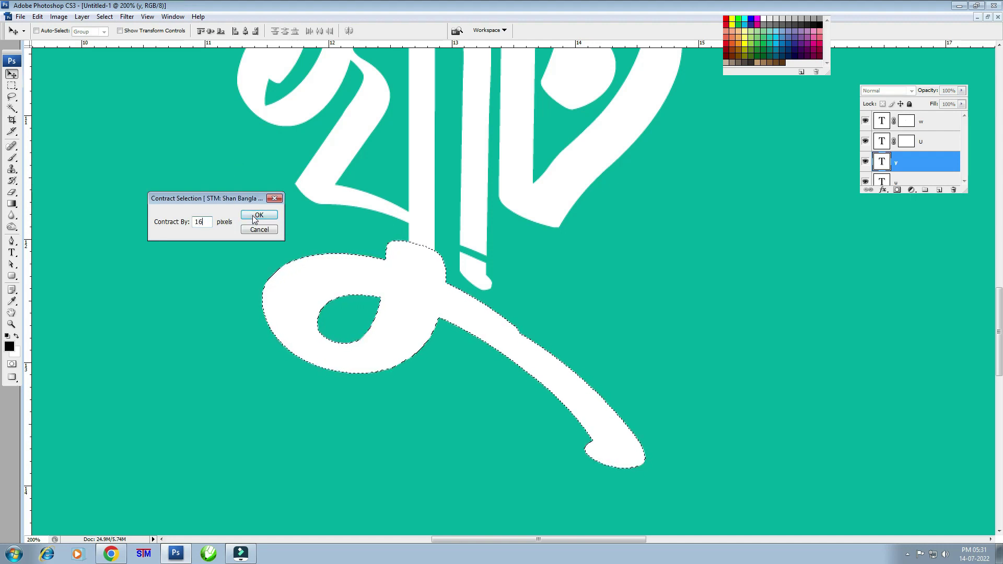
left_click(253, 216)
key("ctrl+z")
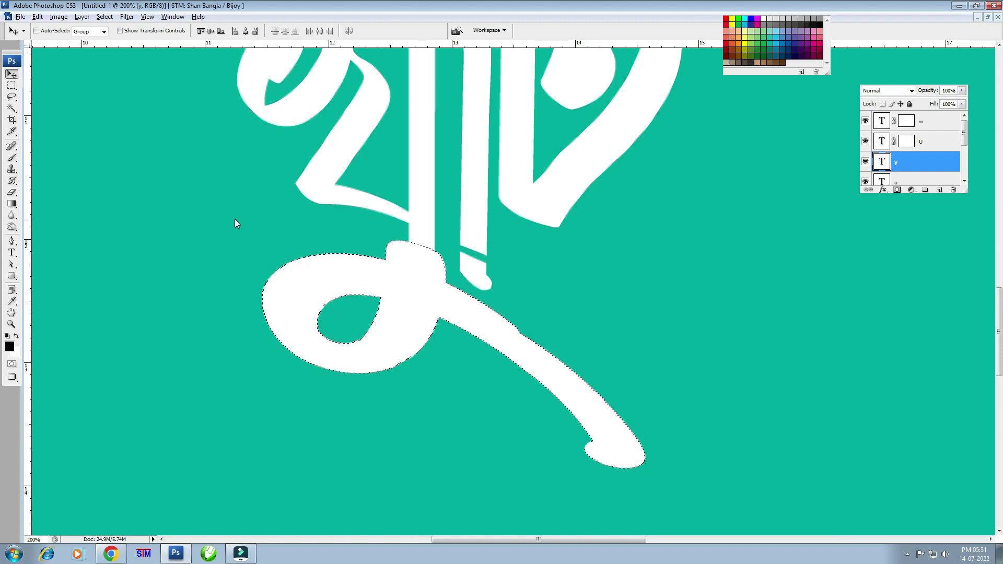
left_click(104, 17)
left_click(231, 157)
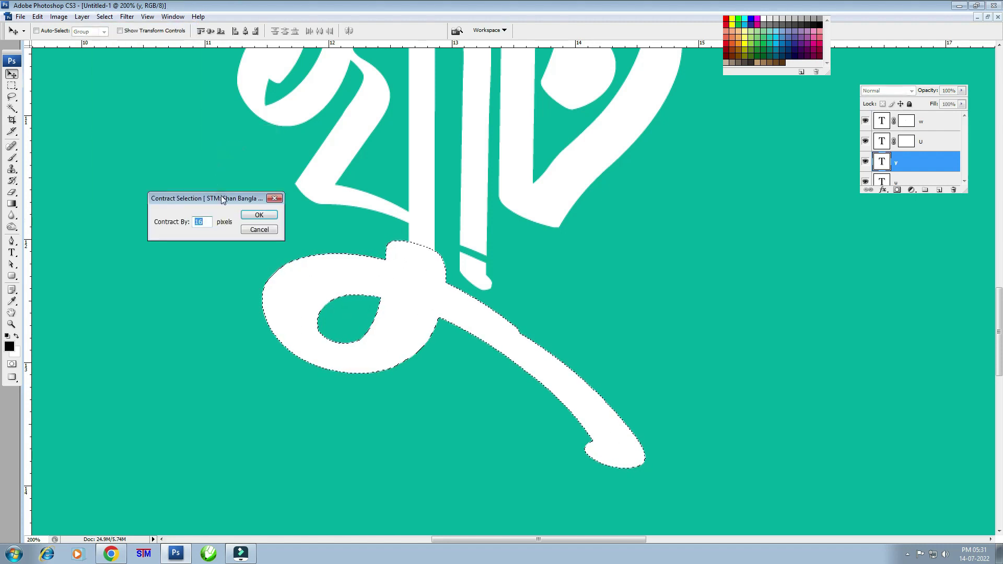
key("Return")
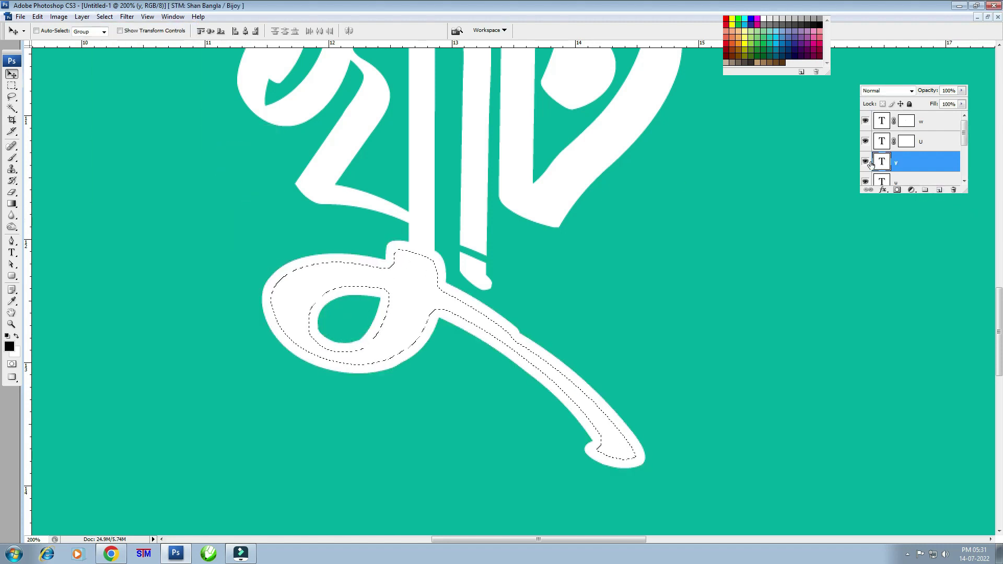
- Mask layer y to the contracted selection and shift the lower glyph slightly left
left_click(897, 191)
key("ctrl+minus")
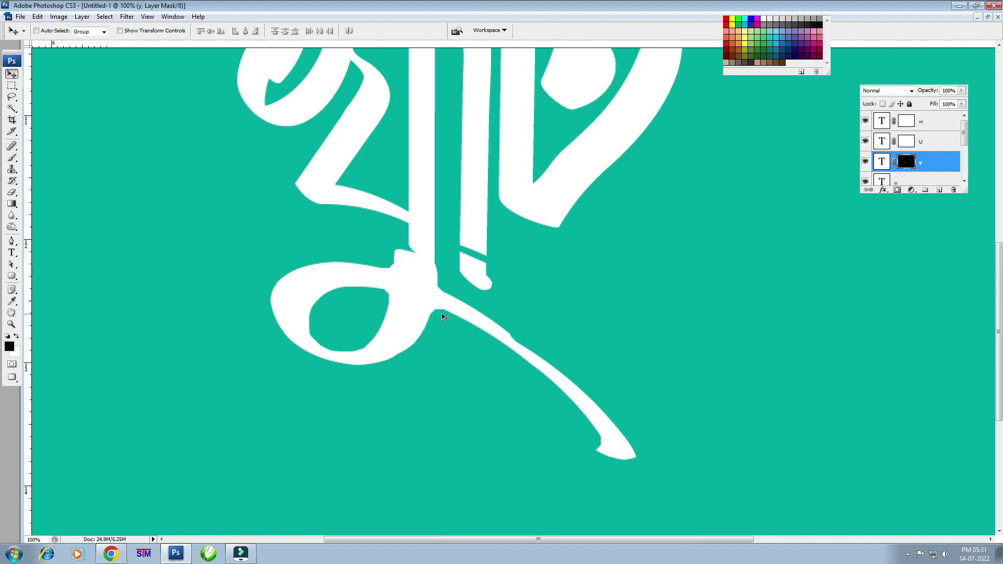
key("ctrl+t")
left_click(522, 310)
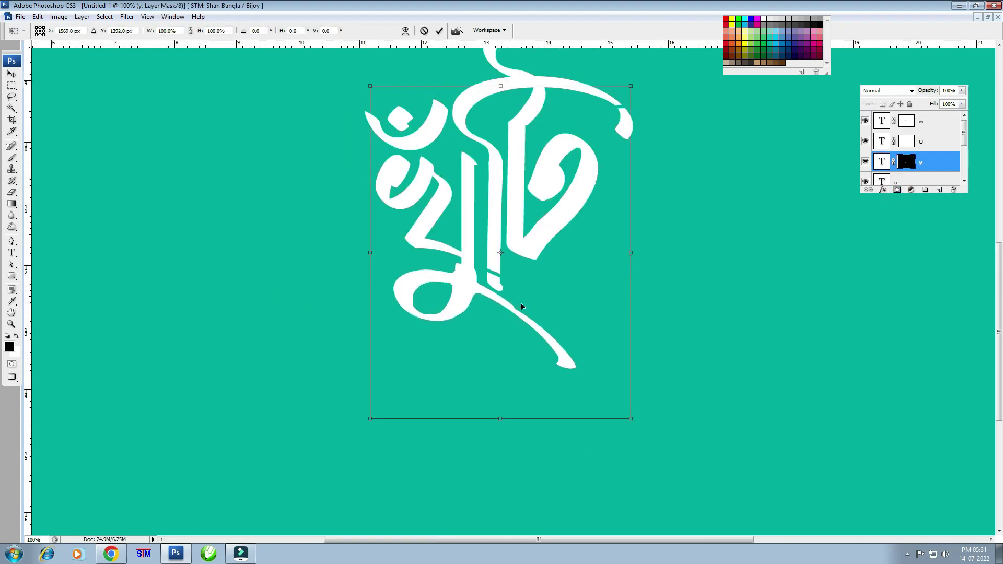
key("Return")
key("ctrl+minus")
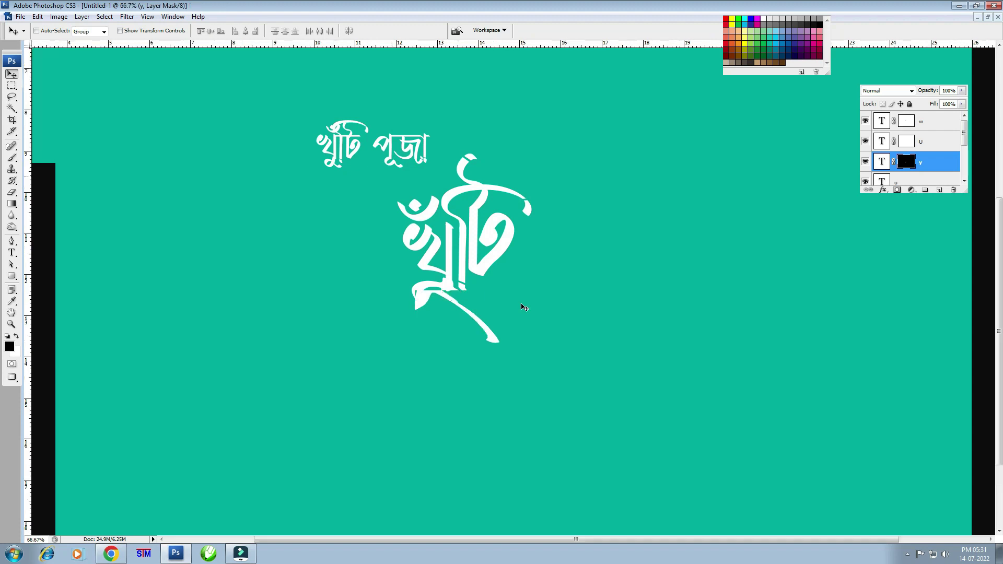
key("ctrl+plus")
key("ctrl+plus")
key("ctrl+plus")
left_click_drag(398, 302, 636, 338)
key("ctrl+t")
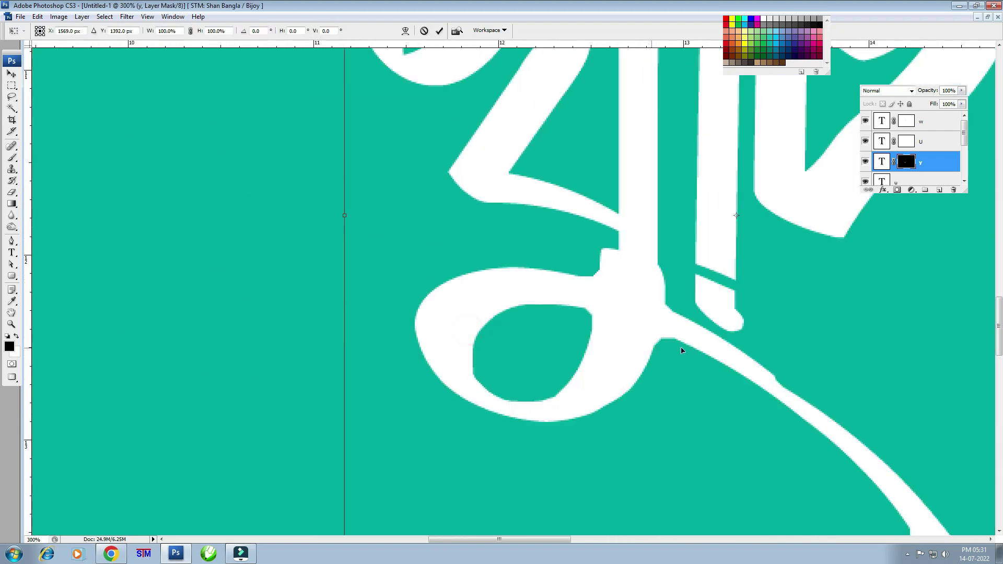
left_click_drag(771, 357, 762, 356)
double_click(762, 355)
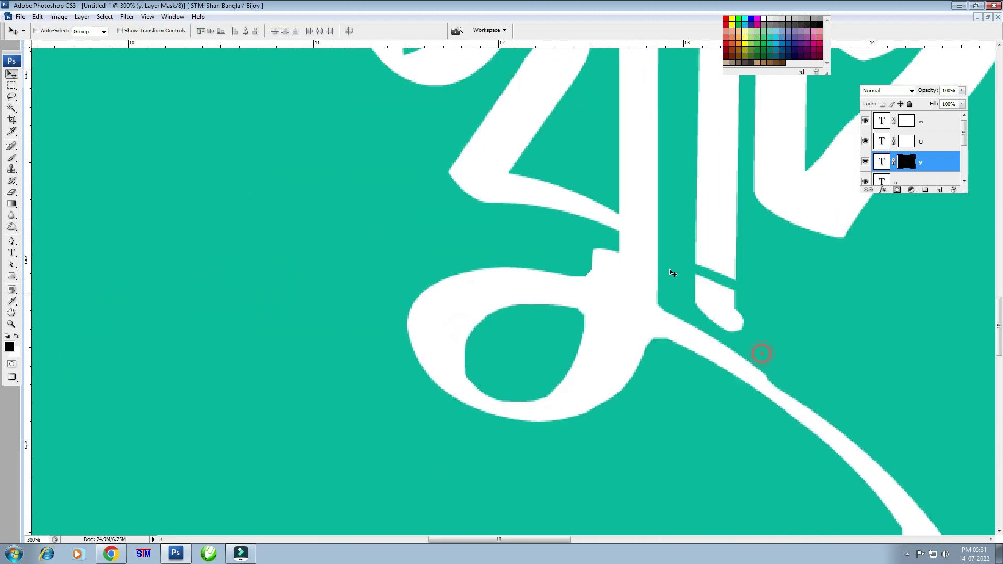
- Zoom to 700% on the stroke junction and make layer y's mask active
key("ctrl+plus")
left_click_drag(685, 288, 507, 337)
key("ctrl+plus")
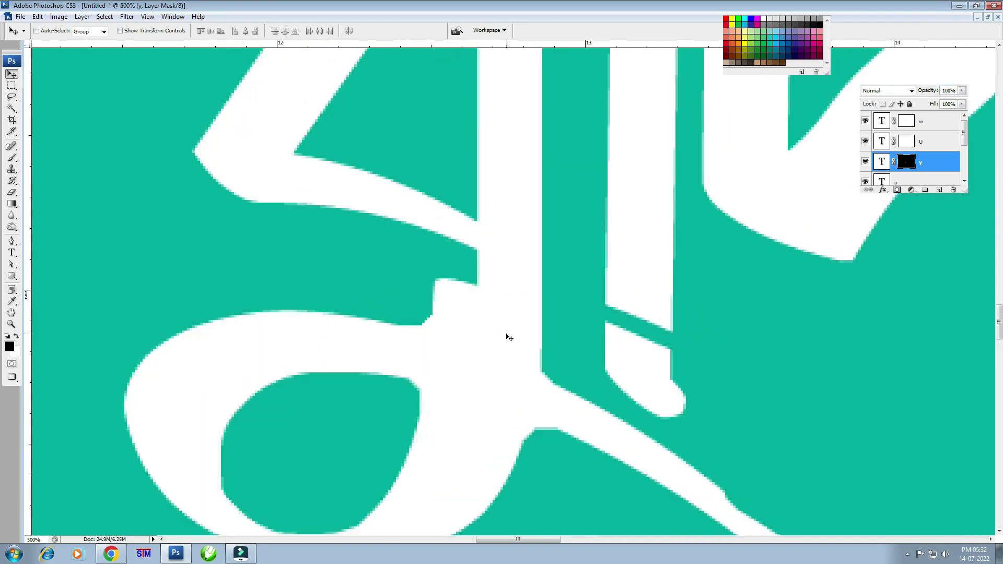
key("ctrl+plus")
key("ctrl+plus")
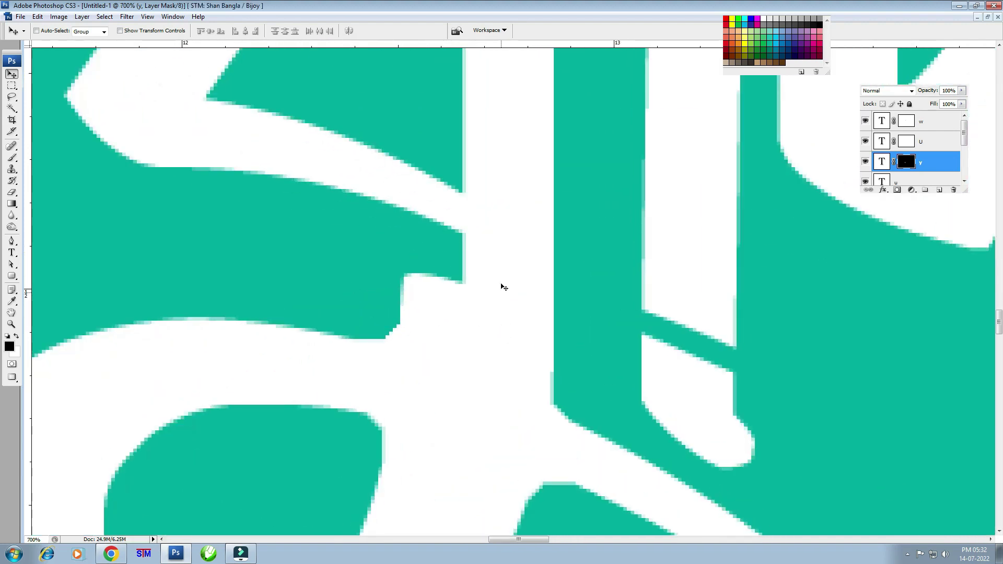
left_click(882, 164)
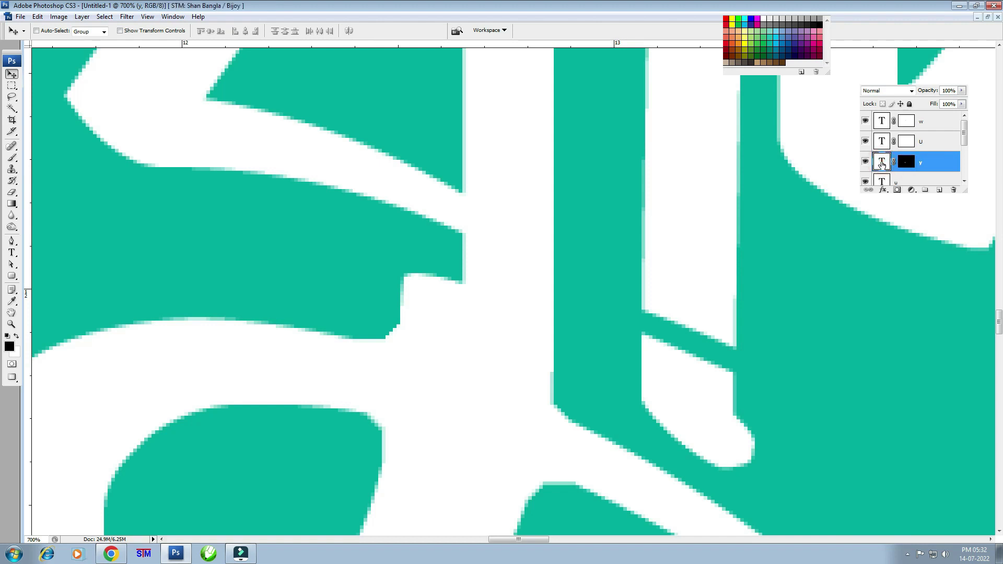
left_click(907, 165)
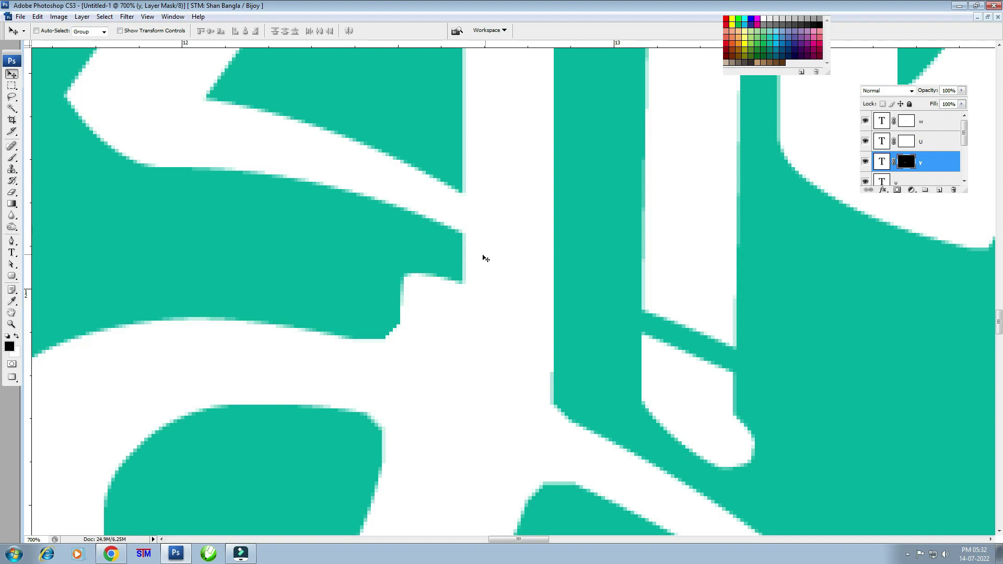
left_click_drag(486, 258, 515, 209)
key("p")
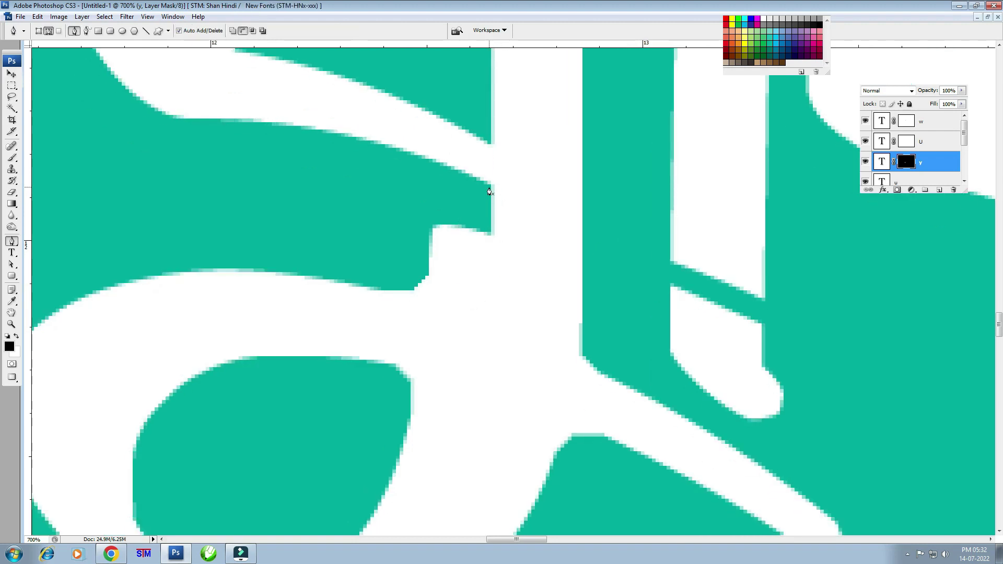
- Trace a pen path around the leftover white wedge at the stem junction
left_click(492, 187)
left_click(485, 312, "shift")
left_click(488, 318, "shift")
left_click_drag(369, 288, 348, 287)
left_click(394, 222)
left_click(438, 197)
left_click(493, 187)
- Fill that traced area black on layer y's mask and zoom back out to 50%
key("ctrl+Return")
key("alt+BackSpace")
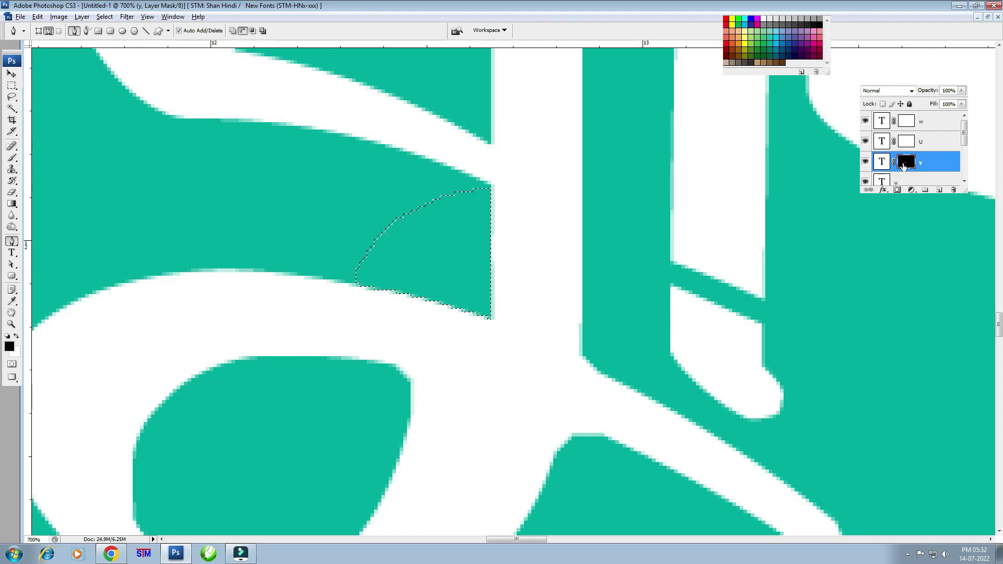
key("ctrl+d")
key("ctrl+minus")
key("ctrl+minus")
key("ctrl+minus")
key("ctrl+minus")
key("ctrl+minus")
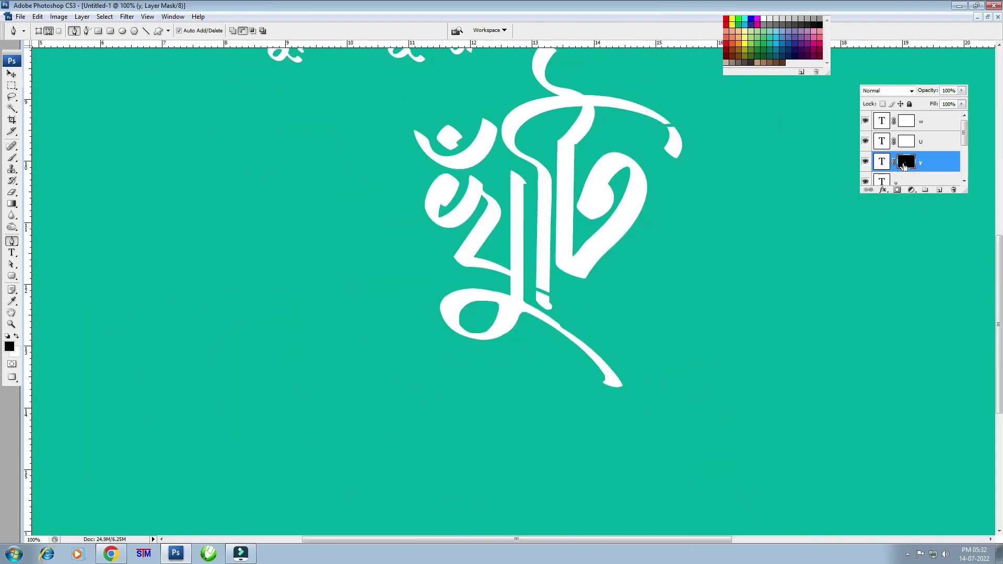
key("ctrl+minus")
key("ctrl+plus")
key("ctrl+minus")
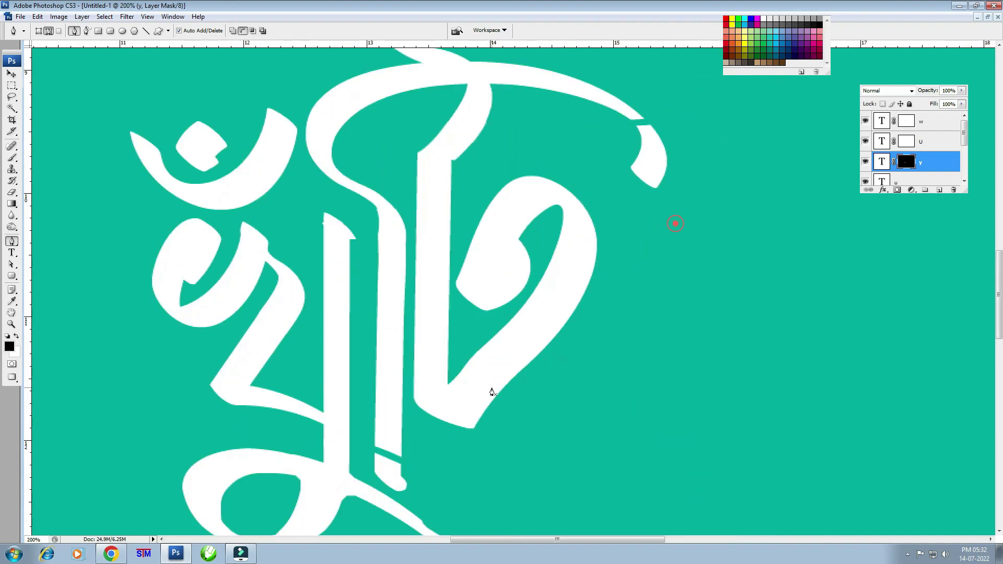
key("ctrl+minus")
key("ctrl+minus")
key("v")
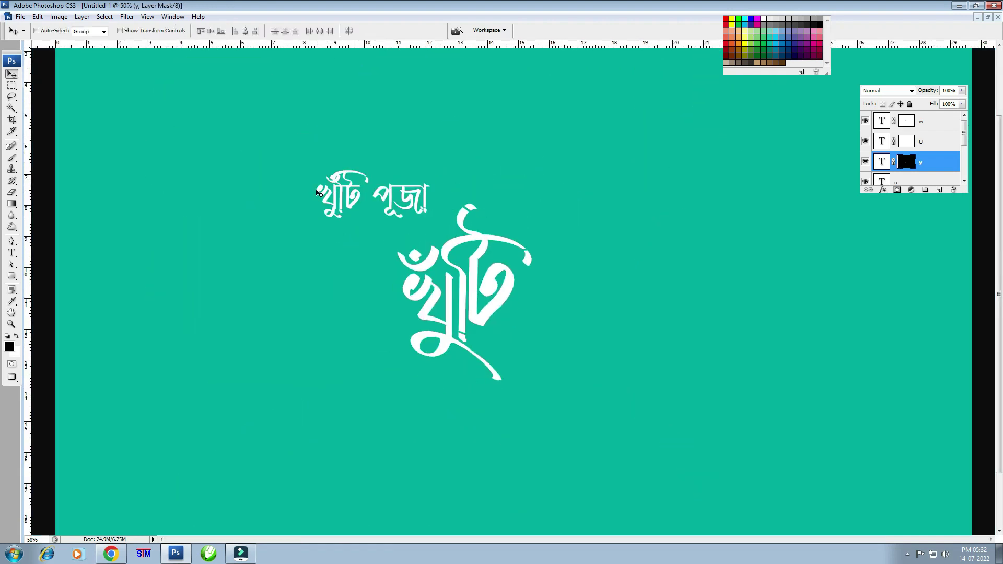
- Delete the small reference খুঁটি পূজা text layer
left_click(36, 31)
left_click_drag(321, 193, 292, 137)
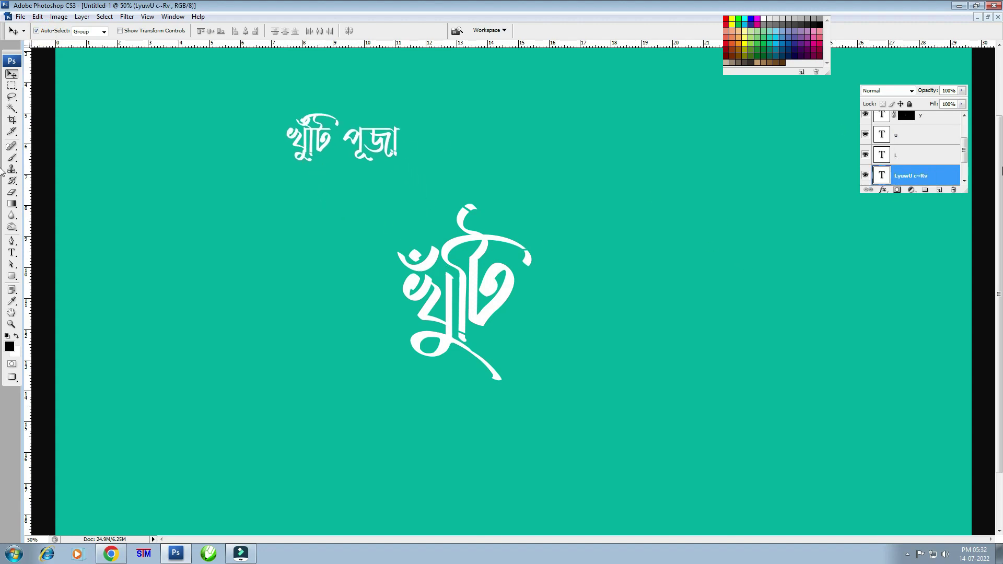
left_click_drag(919, 175, 953, 190)
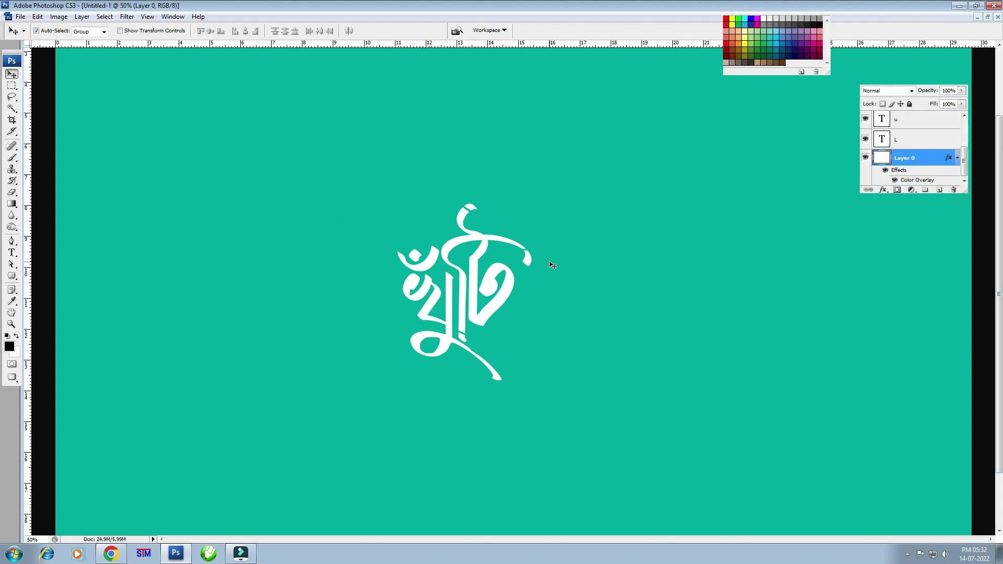
- Select all the letter-part layers and drag the assembled lettering to the left
left_click(936, 145)
left_click_drag(965, 152, 965, 125)
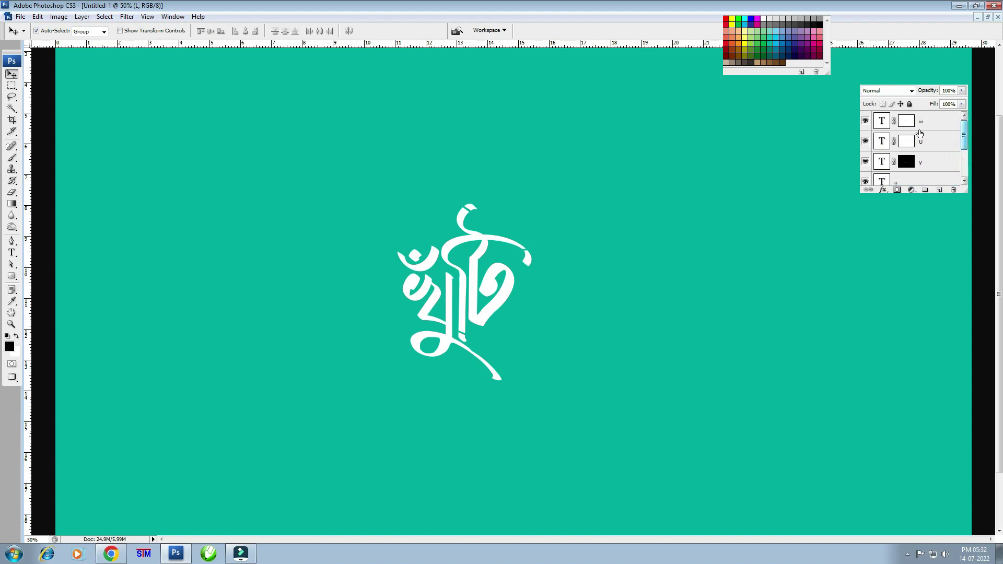
left_click(925, 121, "shift")
key("ctrl+t")
left_click_drag(473, 281, 337, 287)
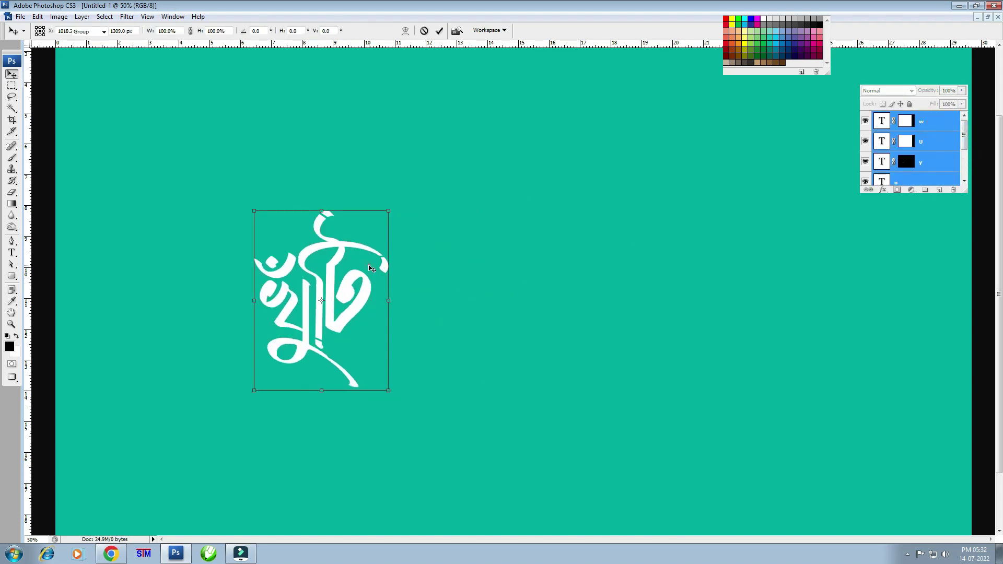
- Trace a closed Pen-tool wedge path extending the top of the খুঁটি vertical stroke
key("Return")
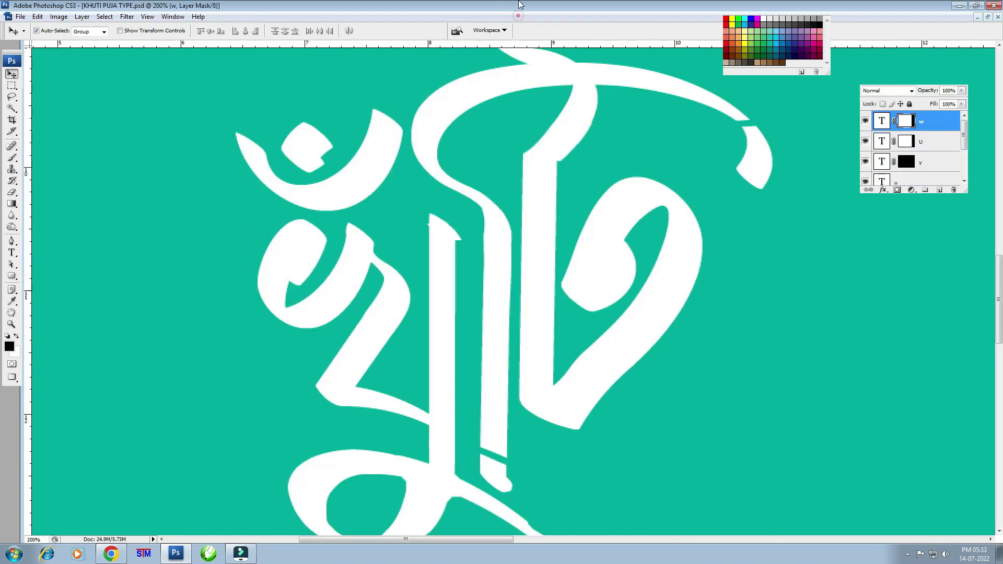
key("ctrl+minus")
key("ctrl+minus")
key("ctrl+minus")
key("ctrl+plus")
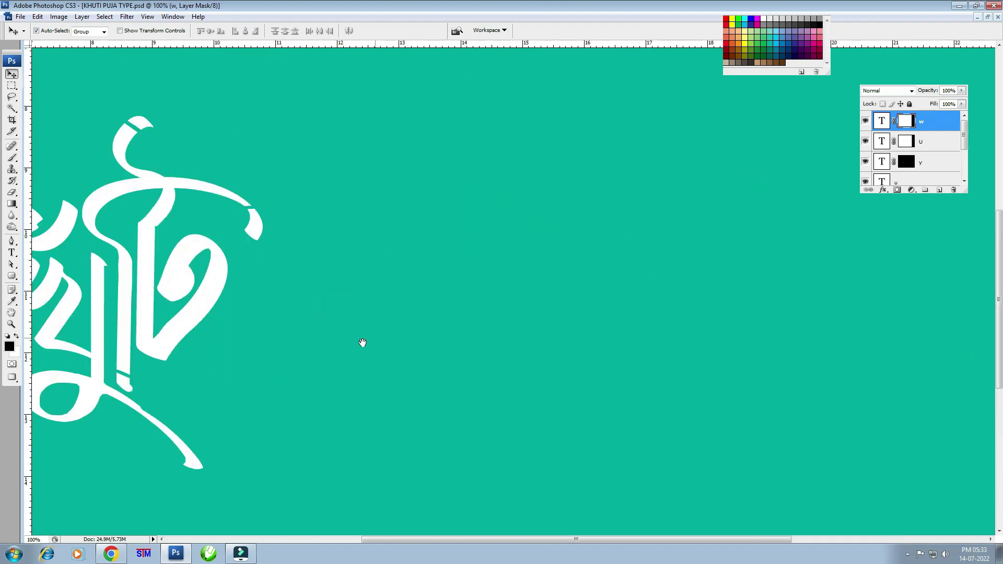
key("ctrl+plus")
key("ctrl+plus")
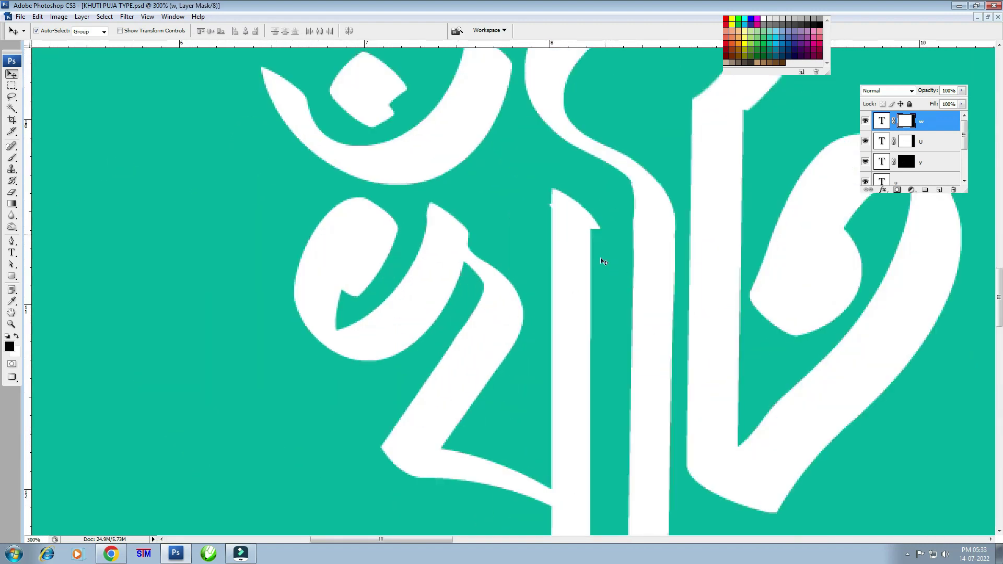
key("ctrl+plus")
key("p")
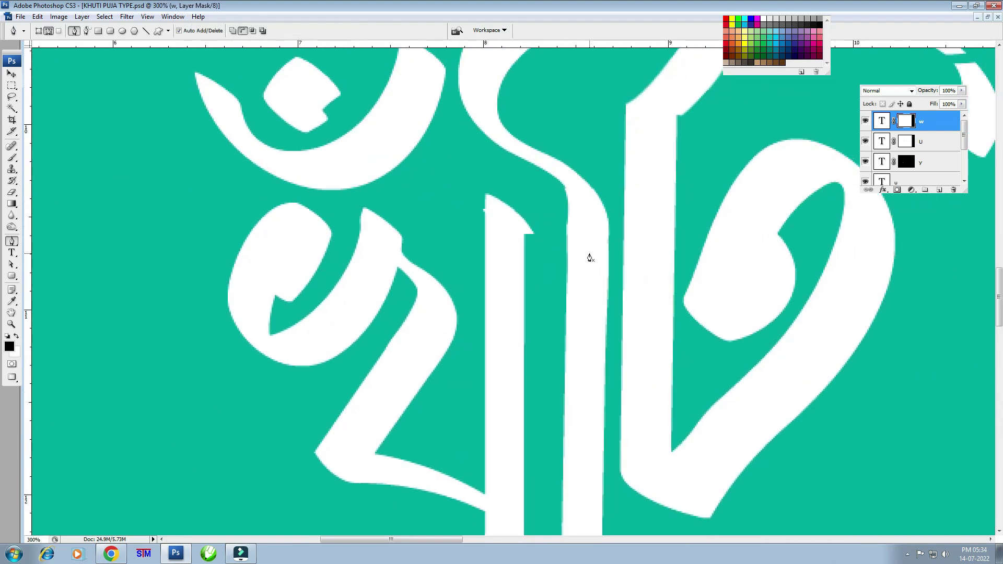
scroll(589, 258, "right", 2)
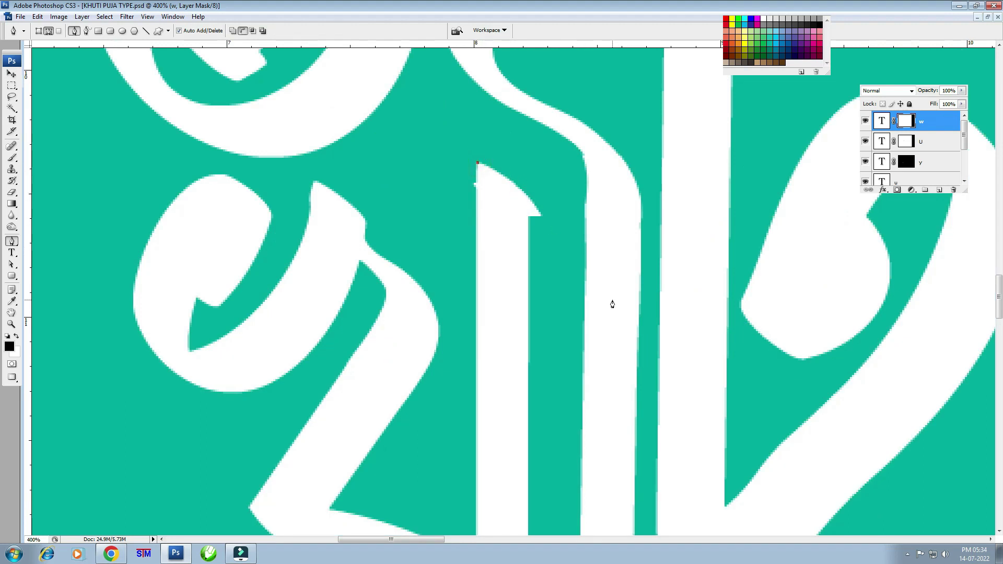
left_click_drag(610, 300, 652, 390)
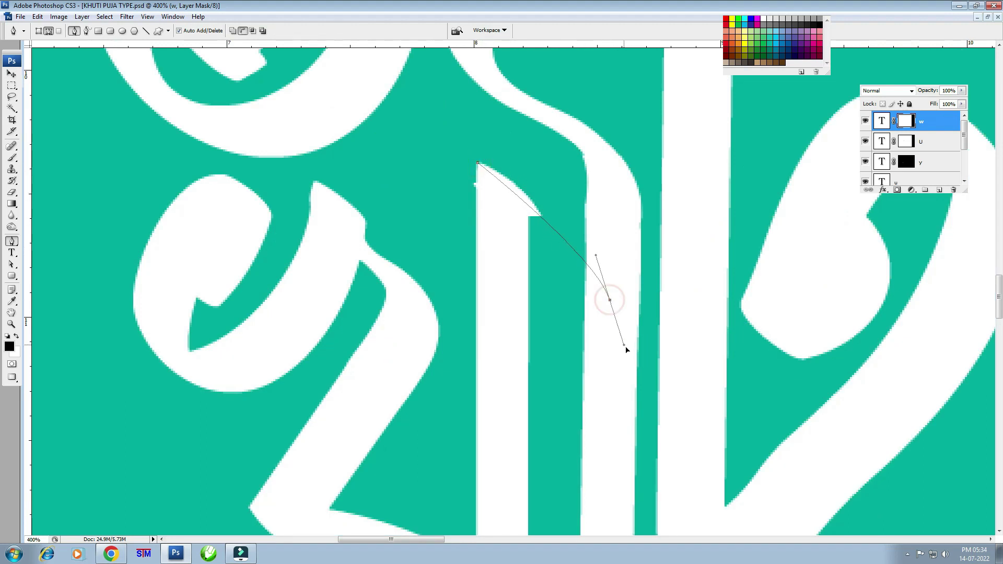
left_click(610, 300, "alt")
left_click_drag(508, 229, 477, 229)
left_click(478, 164)
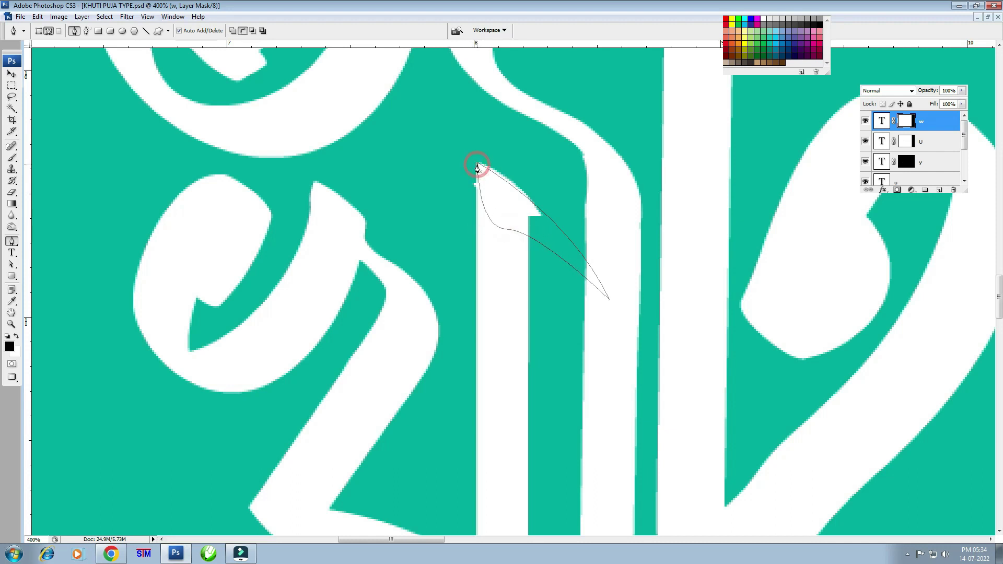
- Turn the wedge into a selection and fill it white on a new layer
key("ctrl+Return")
key("ctrl+shift+alt+n")
key("alt+BackSpace")
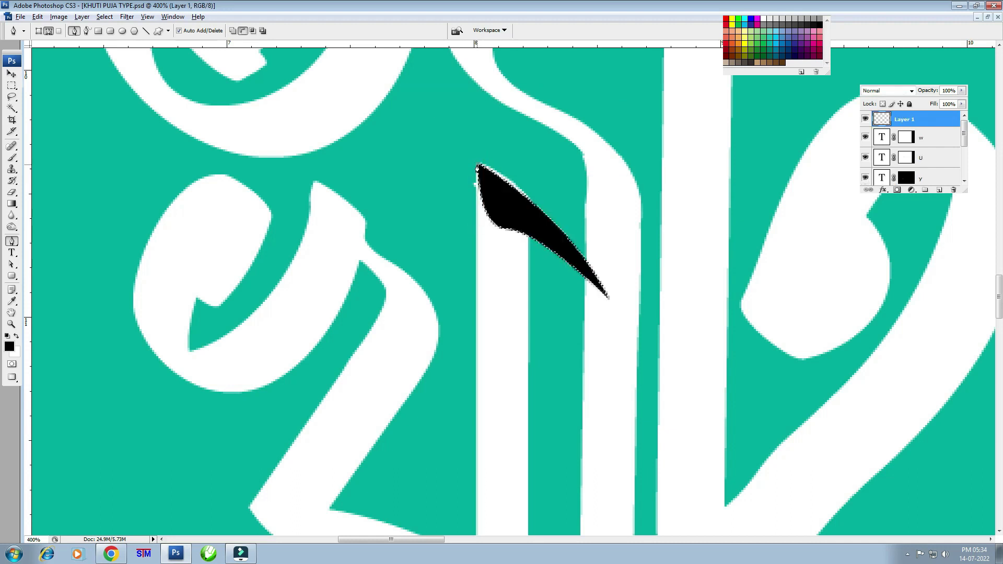
key("ctrl+BackSpace")
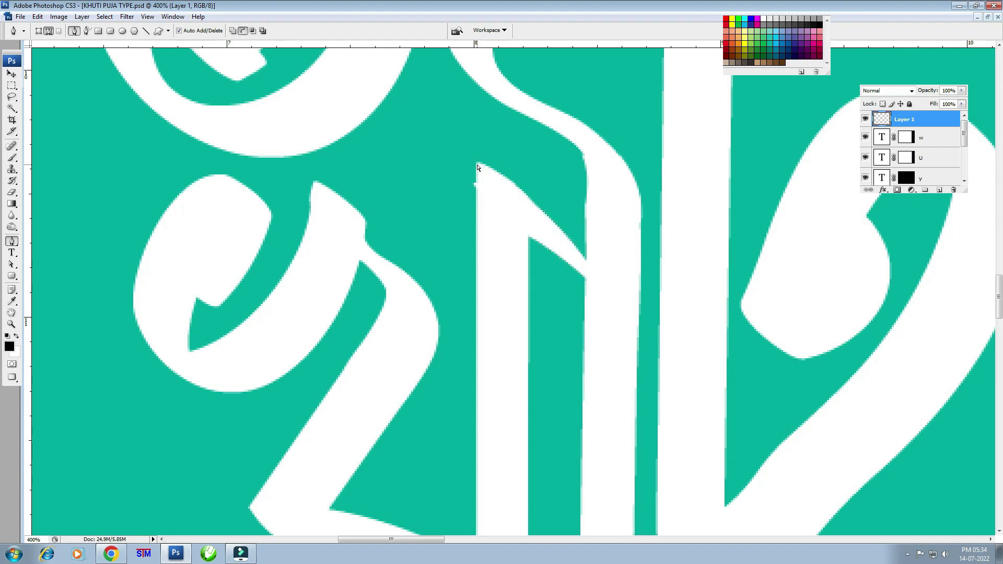
key("ctrl+minus")
key("ctrl+minus")
key("ctrl+minus")
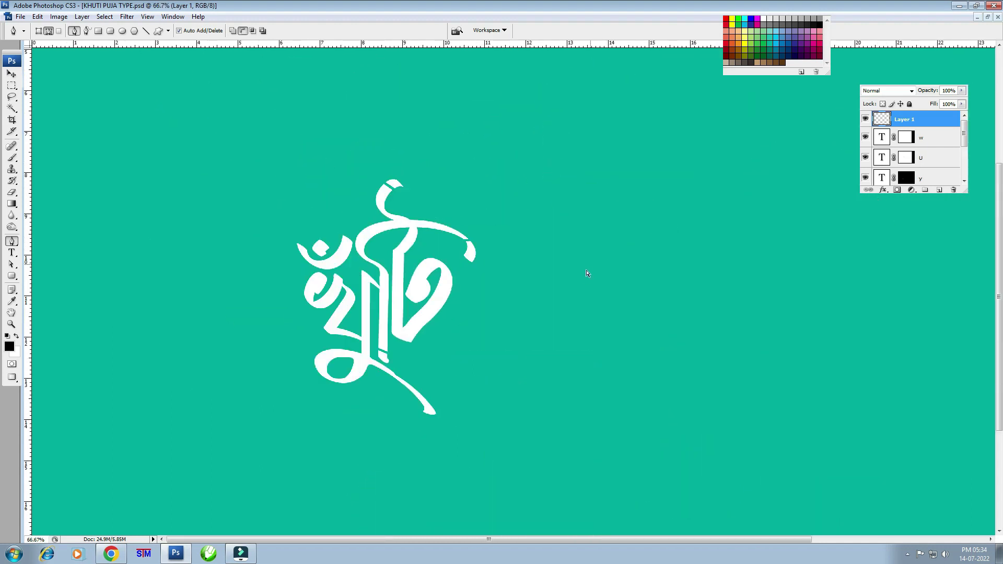
- Discard the white wedge layer and zoom back in on the lettering
key("v")
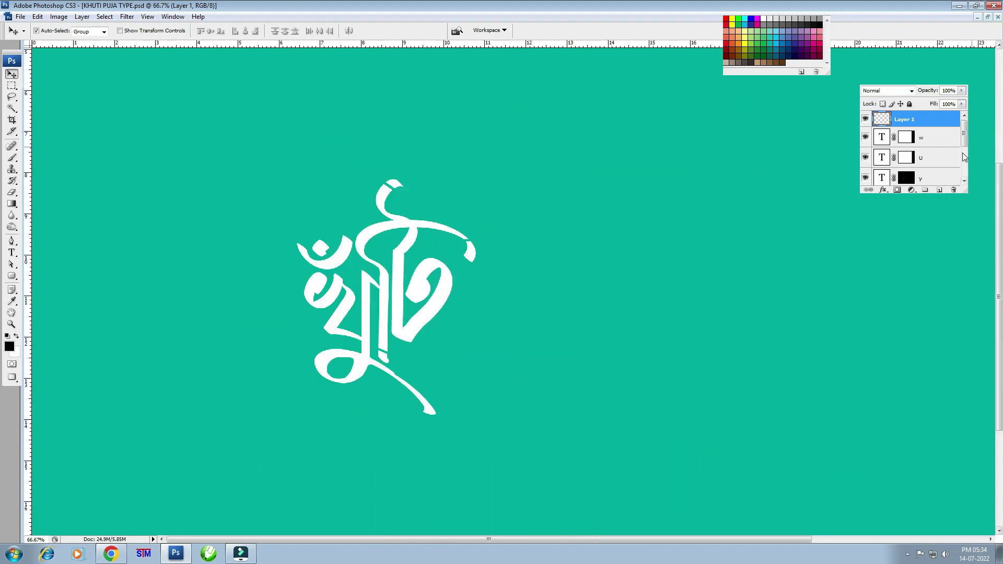
left_click(952, 190)
key("ctrl+minus")
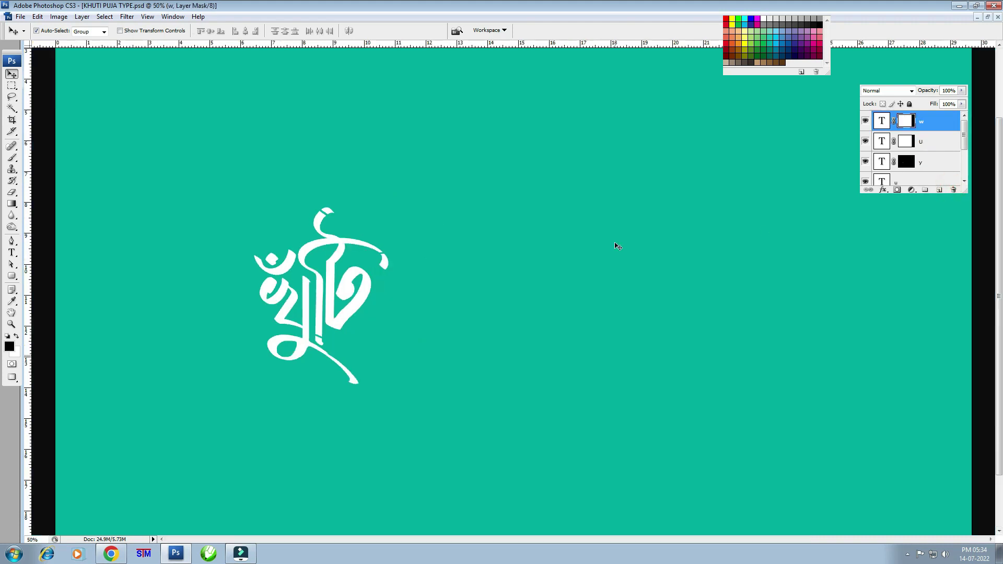
key("ctrl+minus")
key("ctrl+minus")
key("ctrl+plus")
key("ctrl+plus")
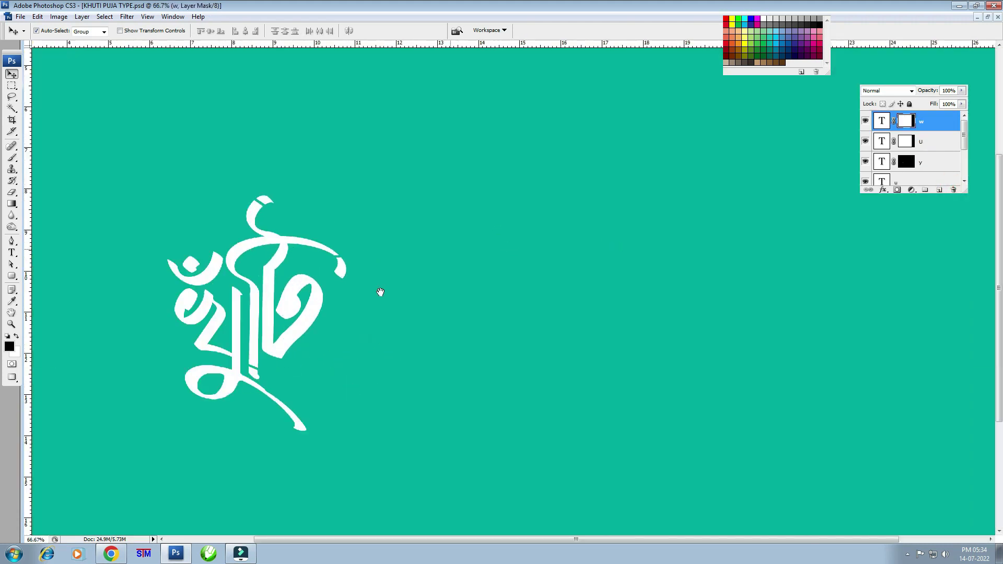
scroll(381, 298, "left", 3)
key("ctrl+plus")
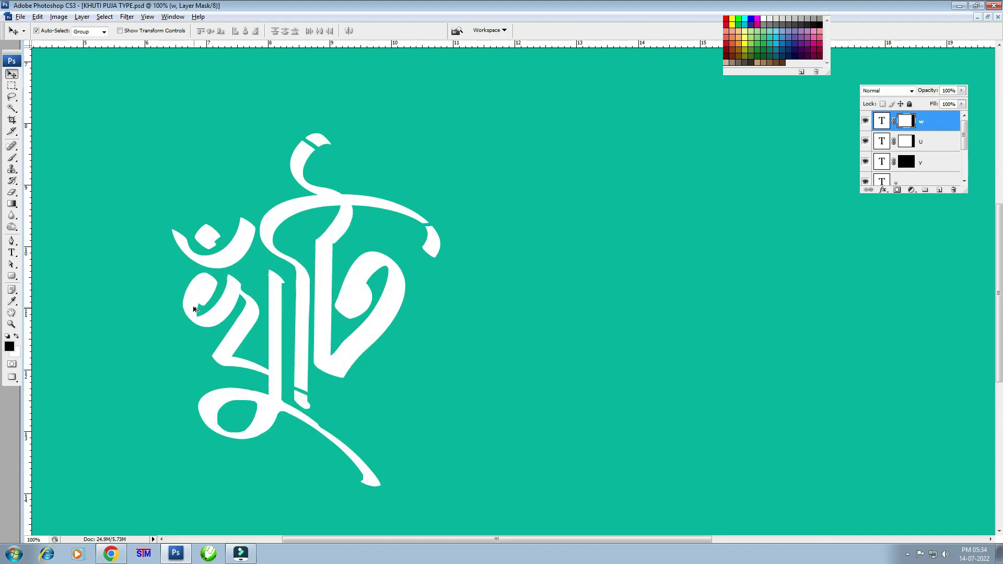
- Copy a glyph layer to the right of খুঁটি and retype it as প
left_click_drag(194, 309, 591, 313)
left_click(13, 253)
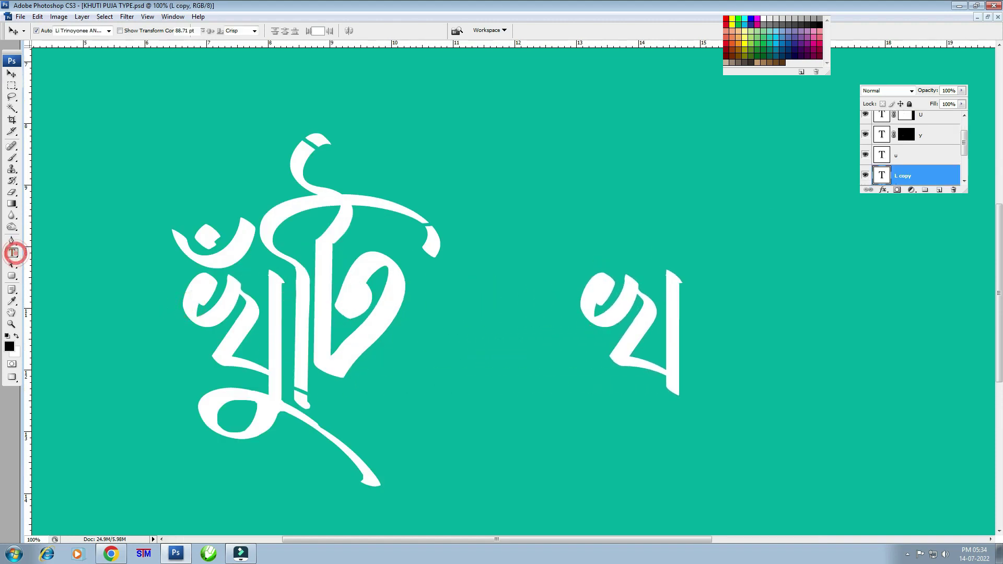
double_click(630, 324)
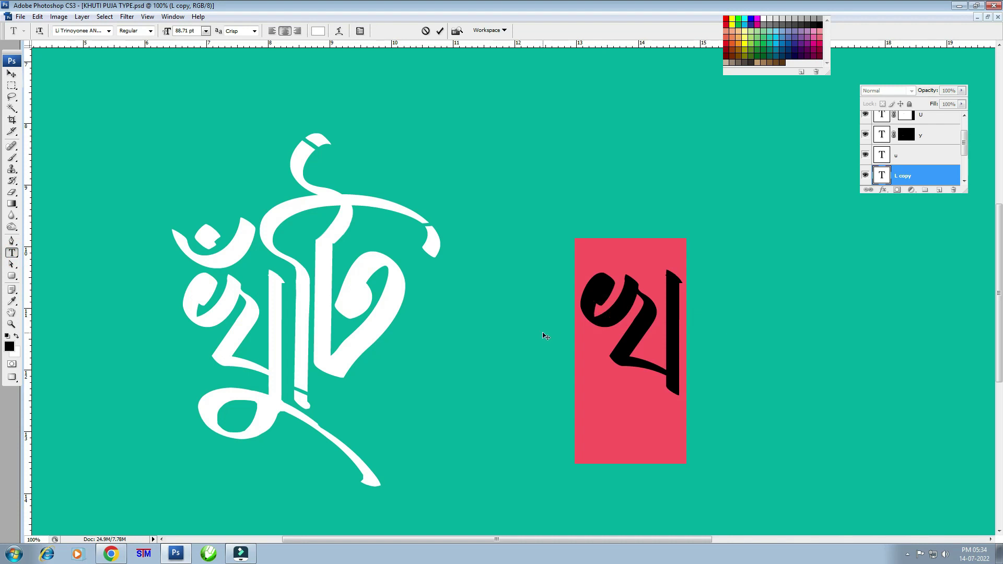
type("প")
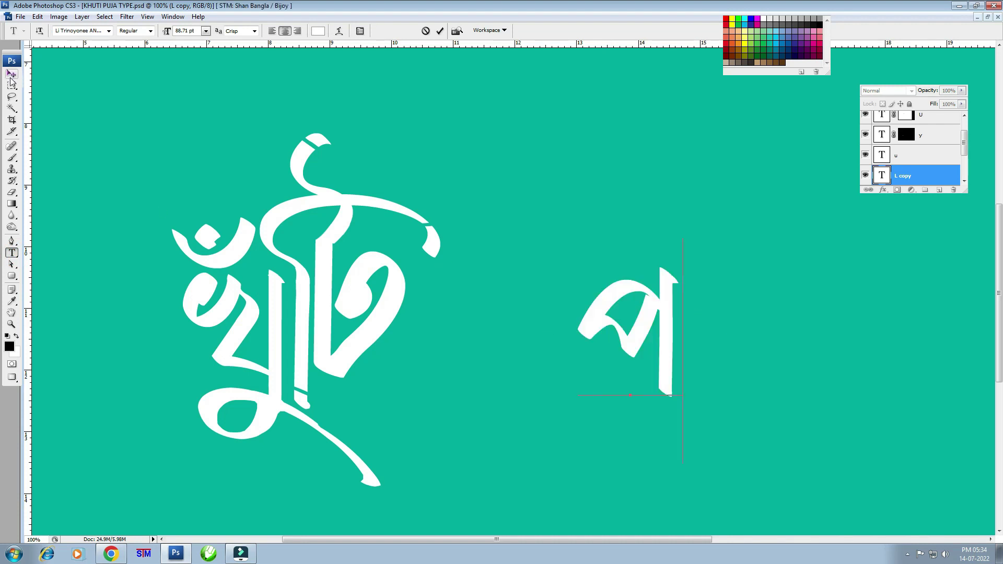
left_click(11, 74)
- Duplicate প further right and retype the copy as য
left_click_drag(656, 311, 575, 303)
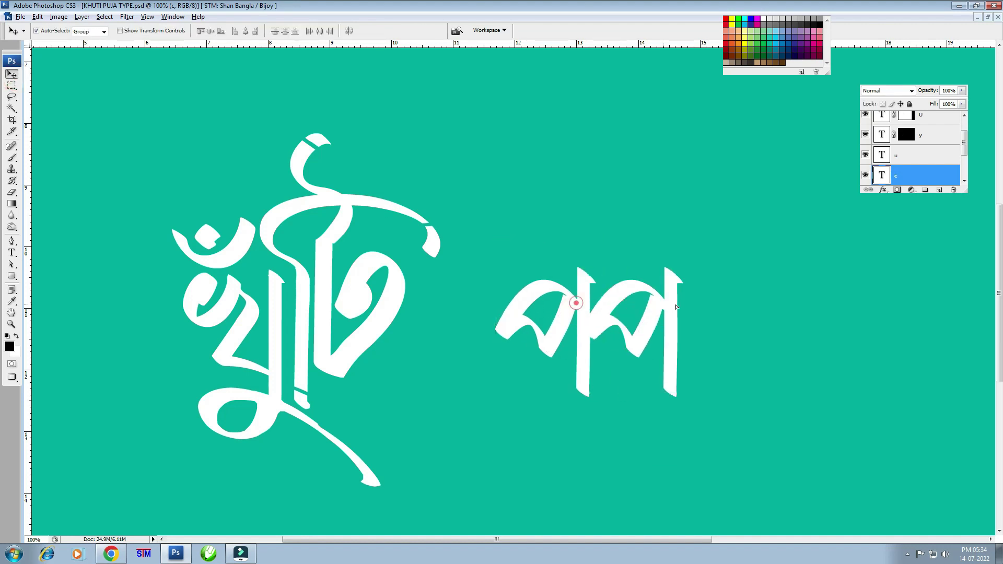
left_click_drag(676, 307, 699, 308)
key("t")
double_click(653, 329)
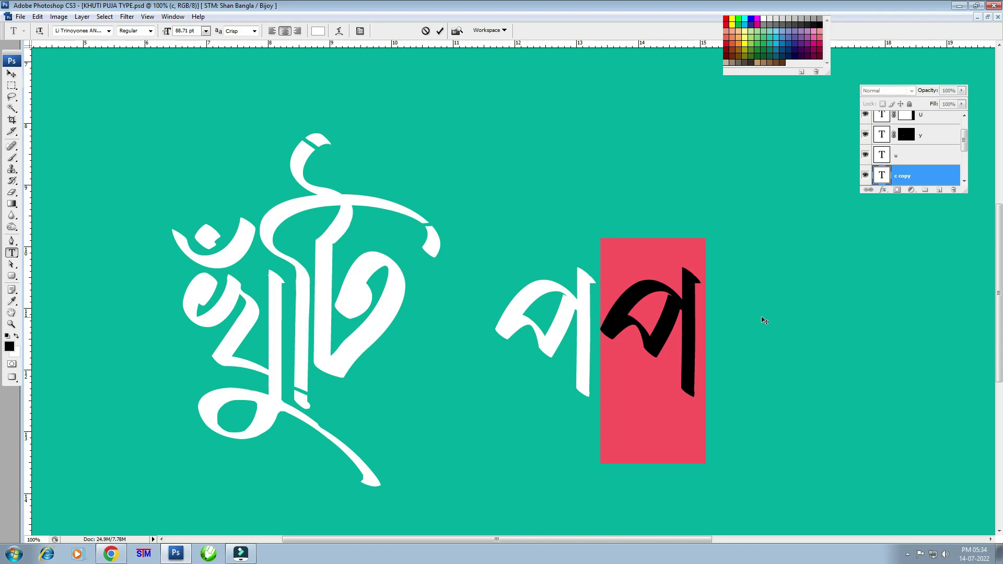
type("য")
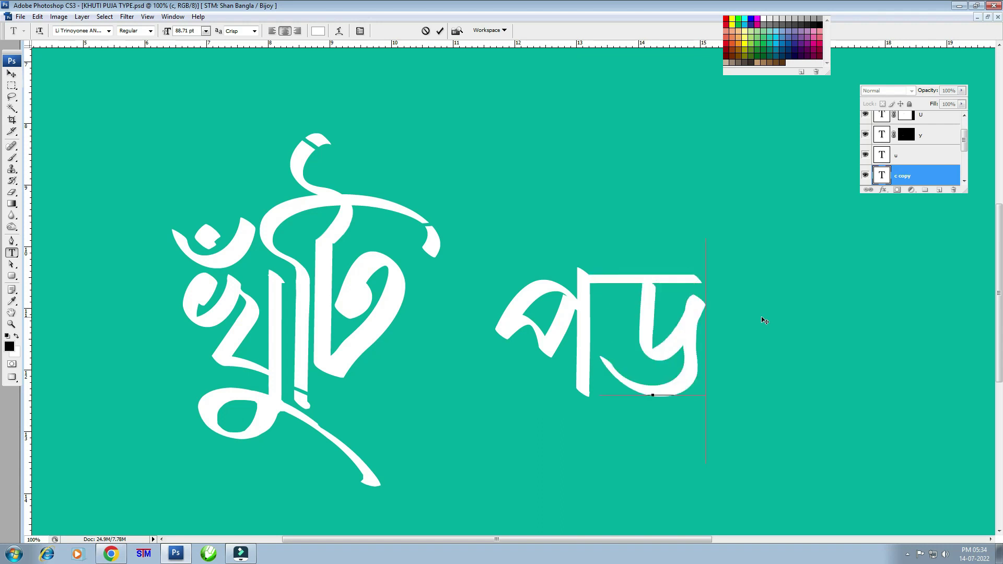
left_click(12, 74)
left_click_drag(694, 325, 719, 324)
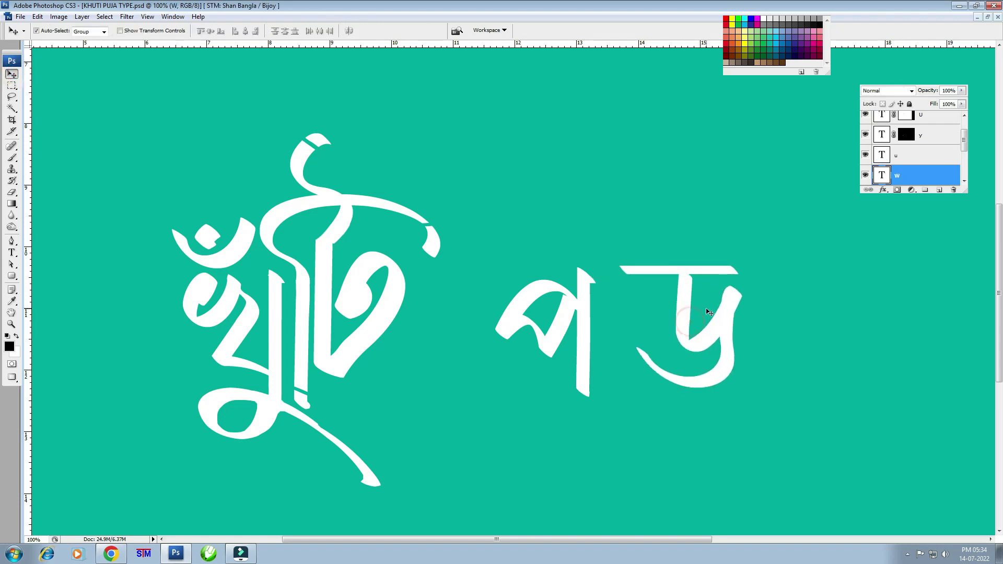
- Duplicate য to its right, retype it as জ, and nudge it into place
key("ctrl+plus")
key("ctrl+minus")
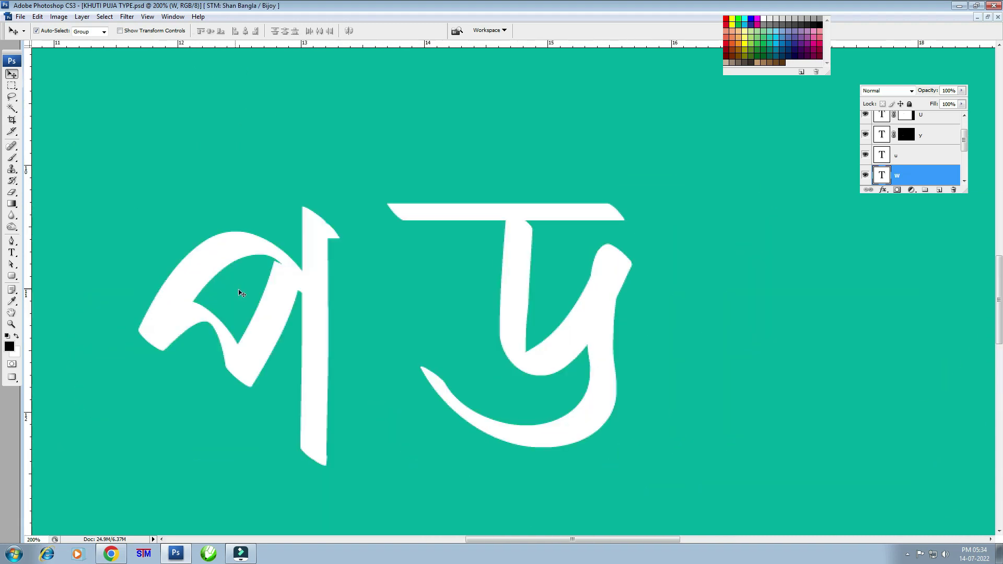
key("ctrl+minus")
key("ctrl+minus")
left_click_drag(540, 310, 642, 310)
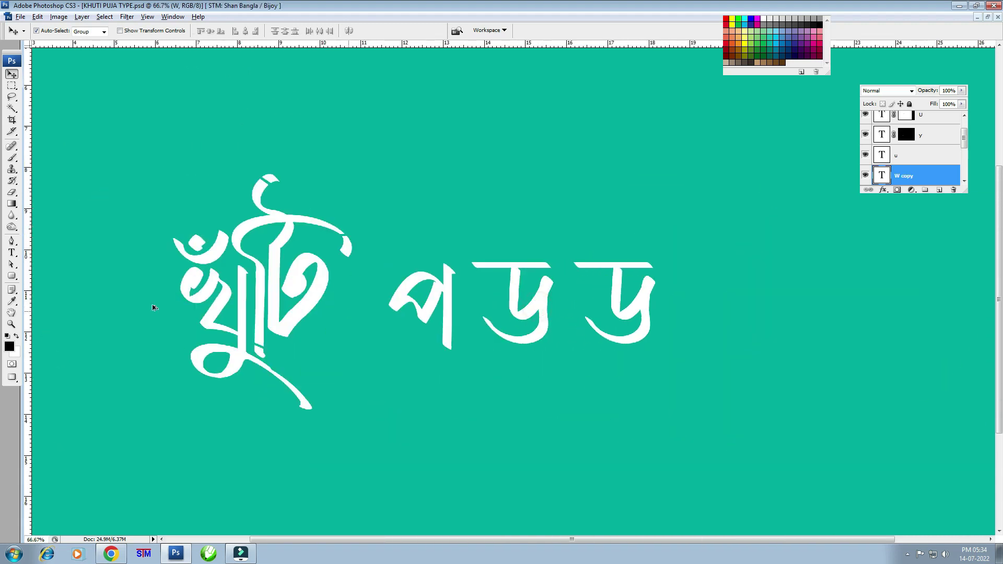
left_click(11, 252)
double_click(566, 317)
type("u")
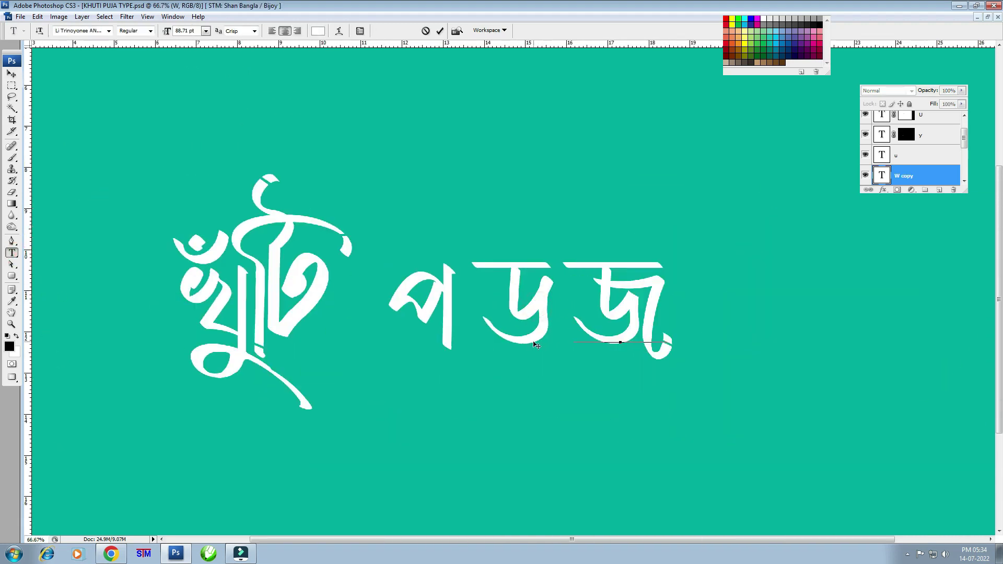
left_click(12, 74)
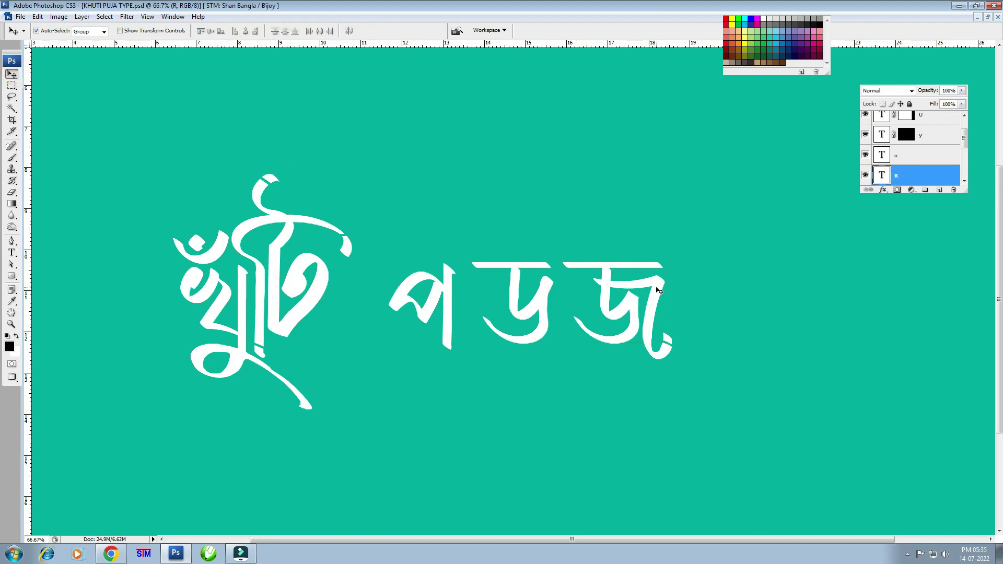
left_click_drag(658, 291, 660, 296)
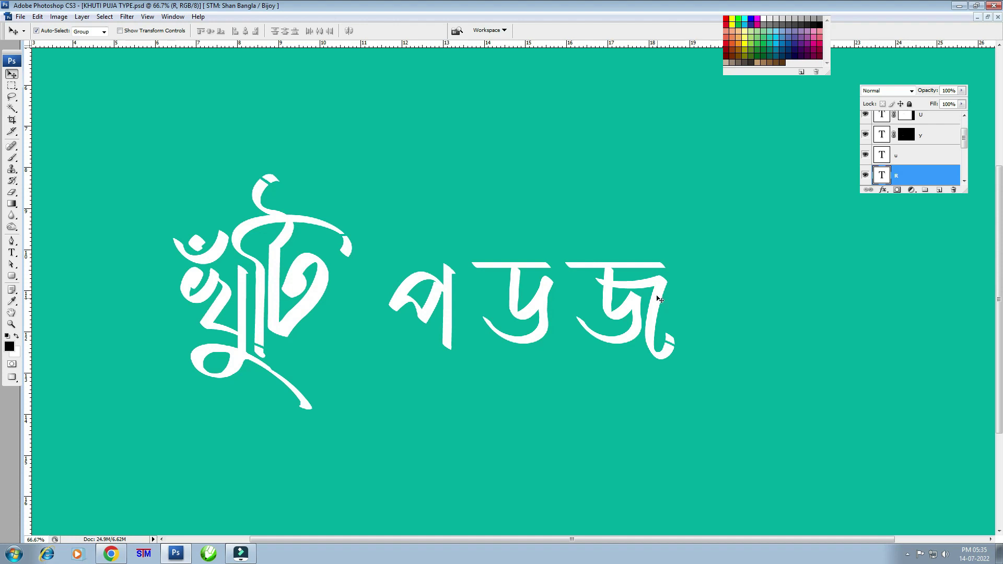
left_click_drag(659, 299, 660, 285)
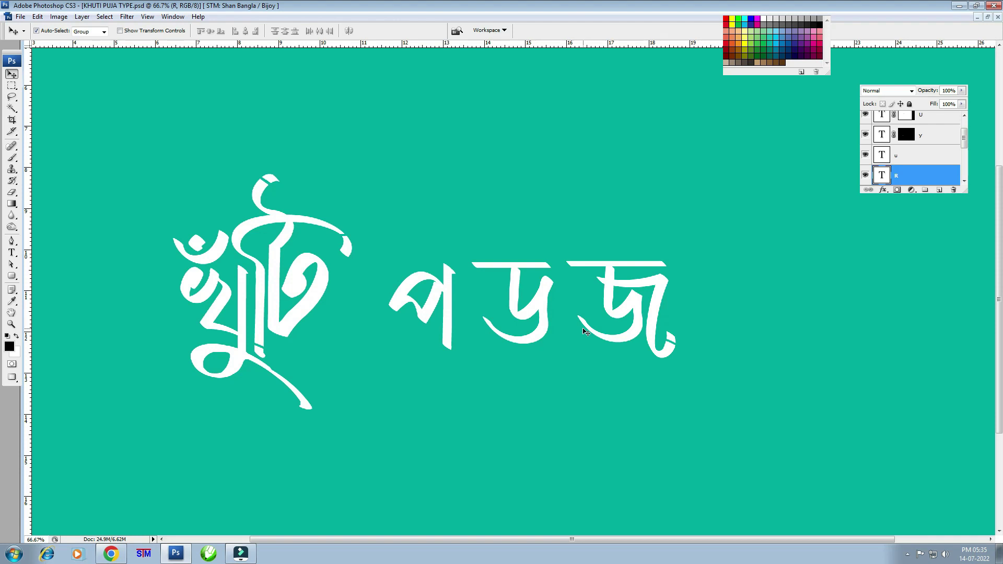
- Nudge the য letter right and up, then marquee-select its top head bar
key("ctrl+plus")
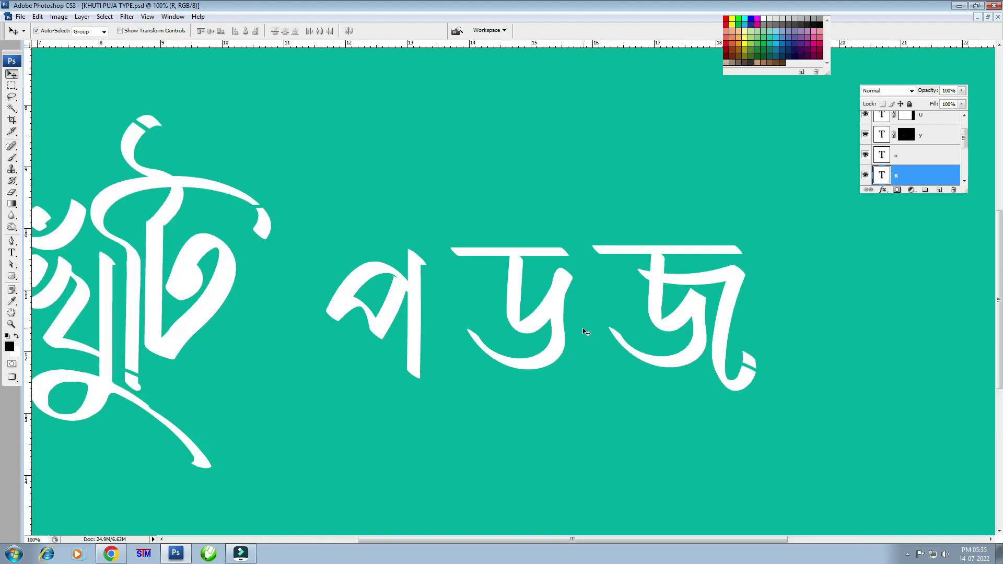
key("ctrl+alt+z")
key("ctrl+alt+z")
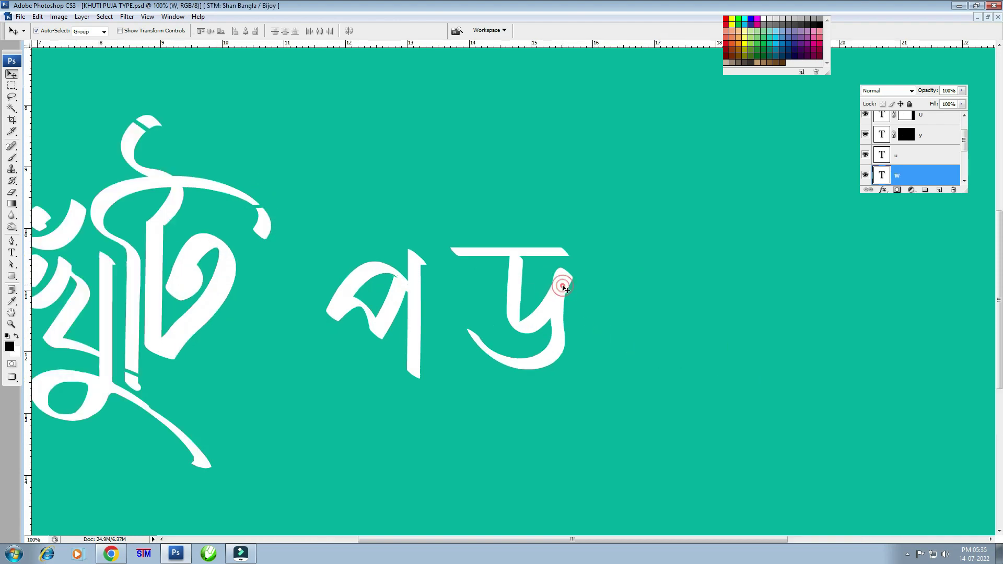
key("ctrl+plus")
key("ctrl+plus")
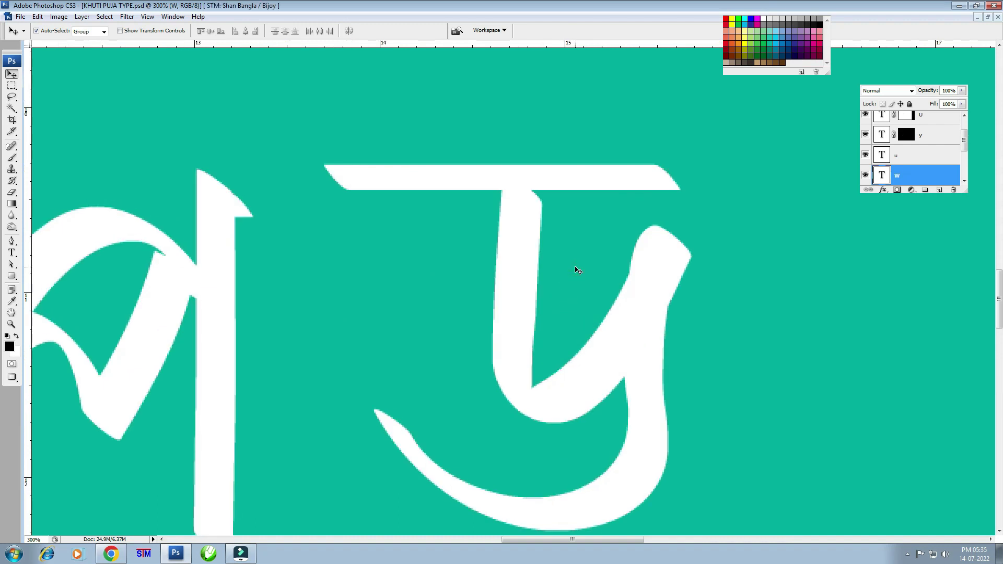
left_click_drag(533, 234, 571, 226)
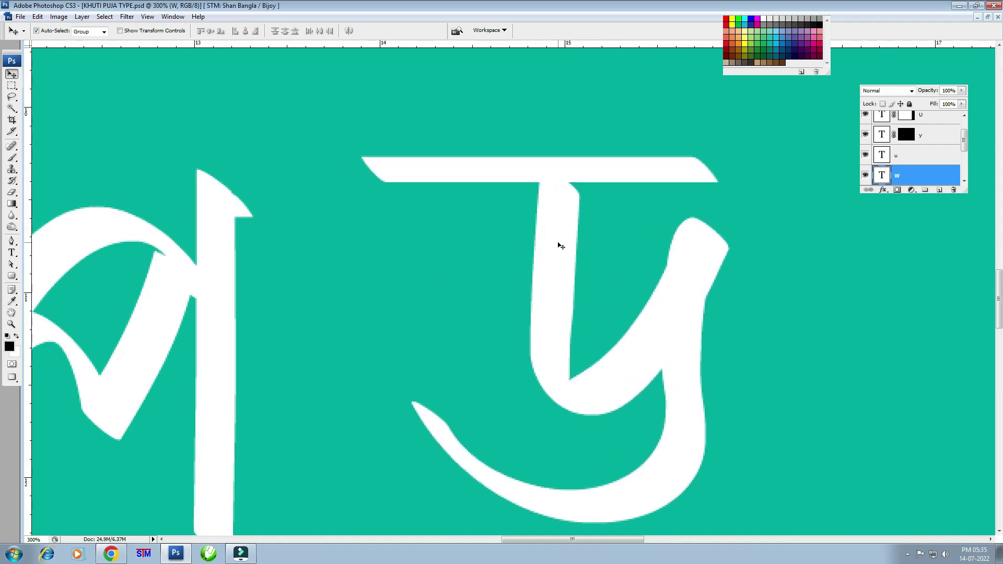
left_click(12, 86)
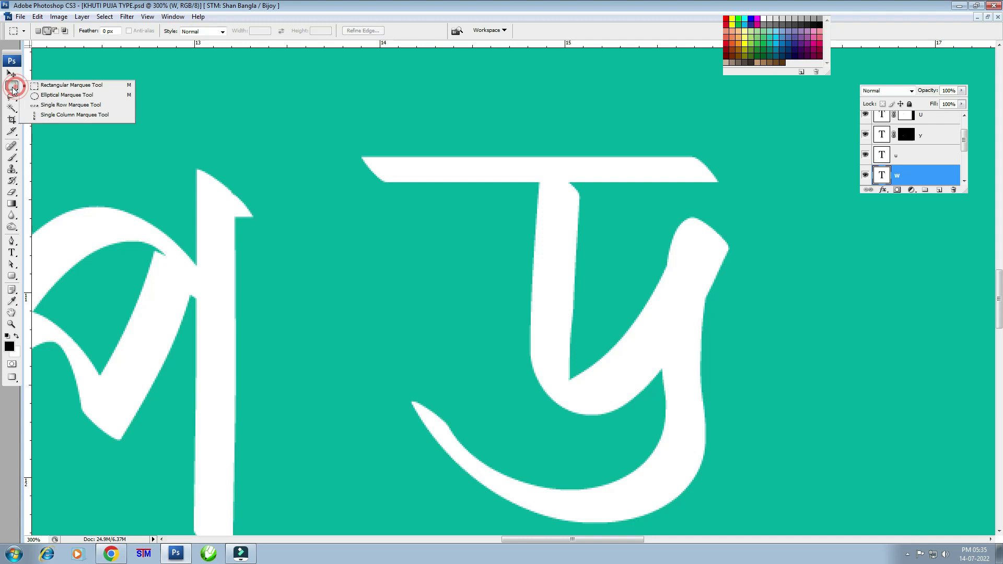
left_click(68, 86)
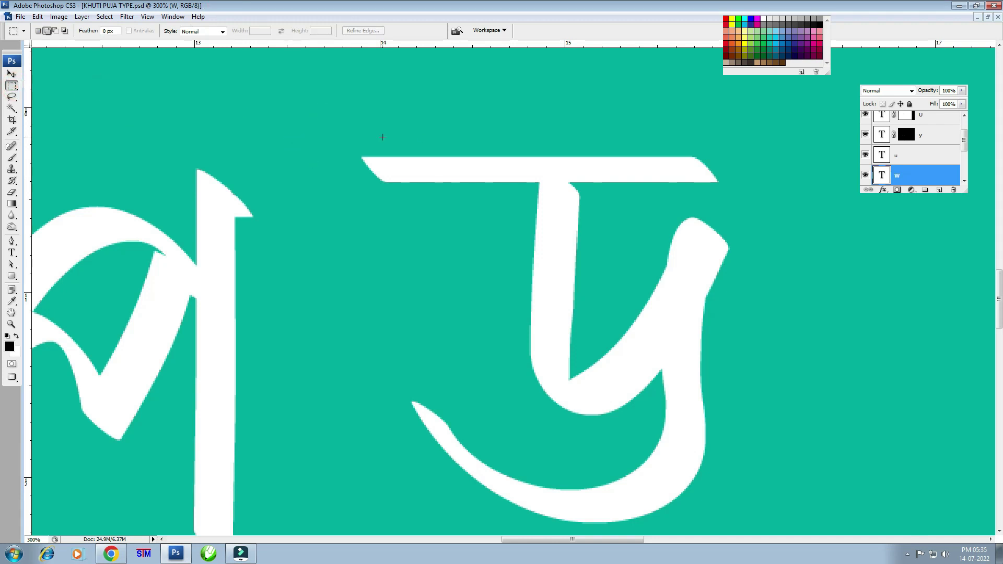
left_click_drag(693, 198, 754, 186)
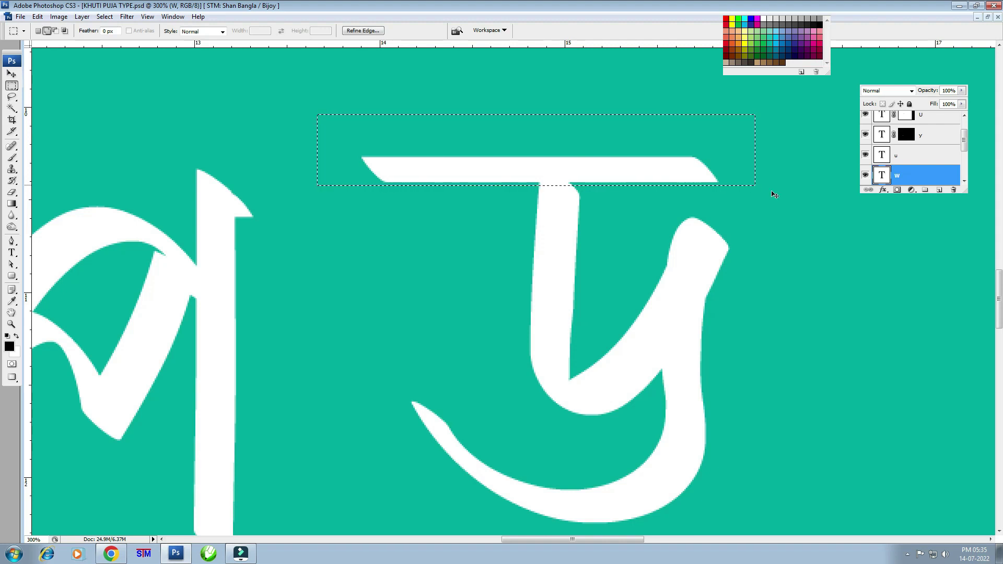
- Hide the য letter's selected head bar with a layer mask
left_click(897, 190, "alt")
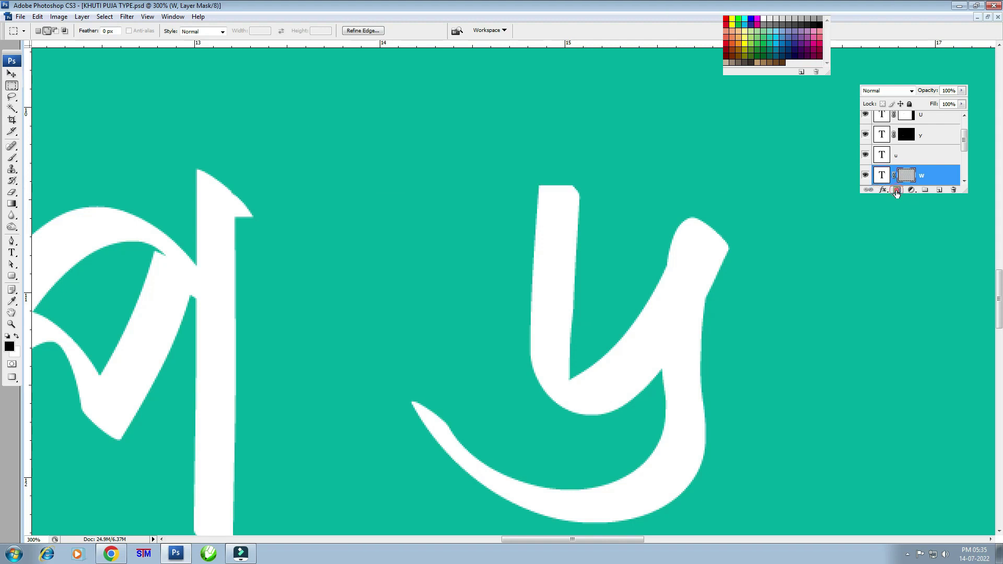
key("v")
left_click(882, 175)
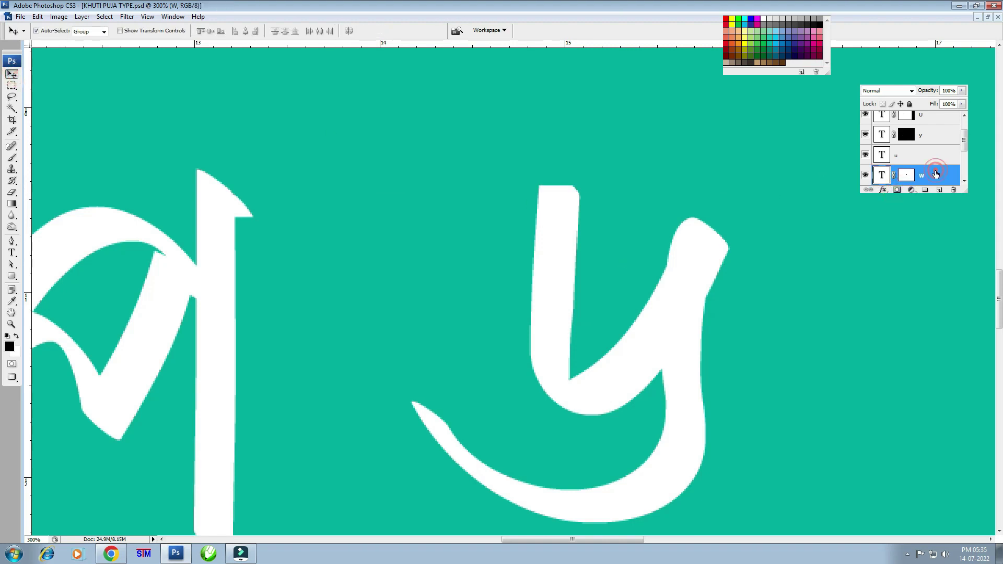
right_click(882, 173)
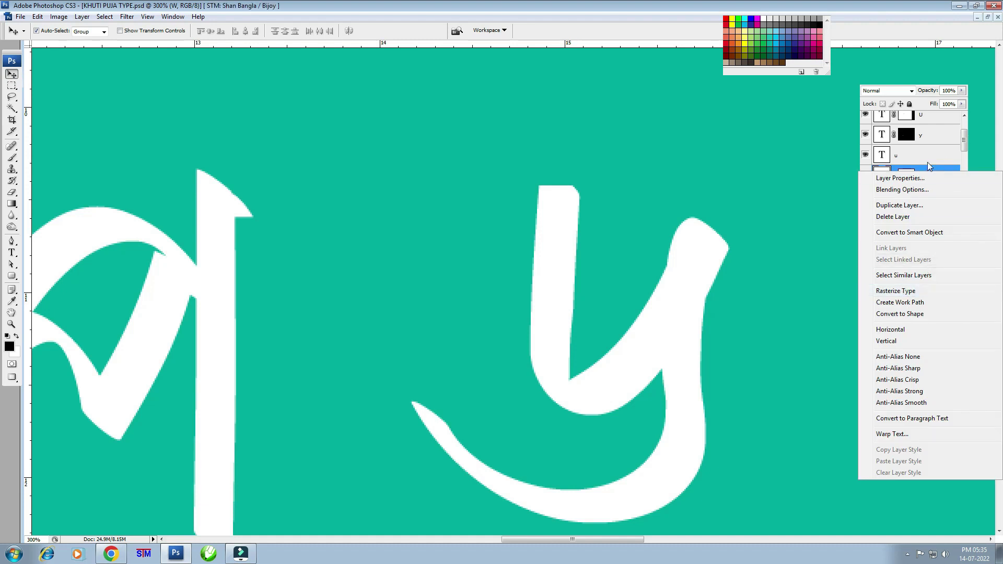
left_click(927, 162)
- Move the য letter left and up until it sits snug against প
left_click_drag(654, 208, 574, 196)
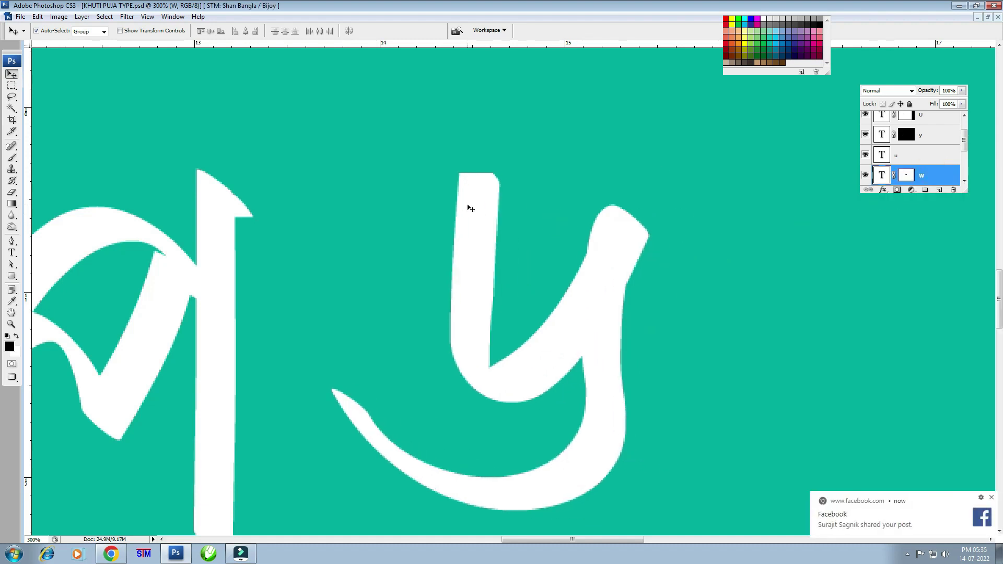
key("ctrl+minus")
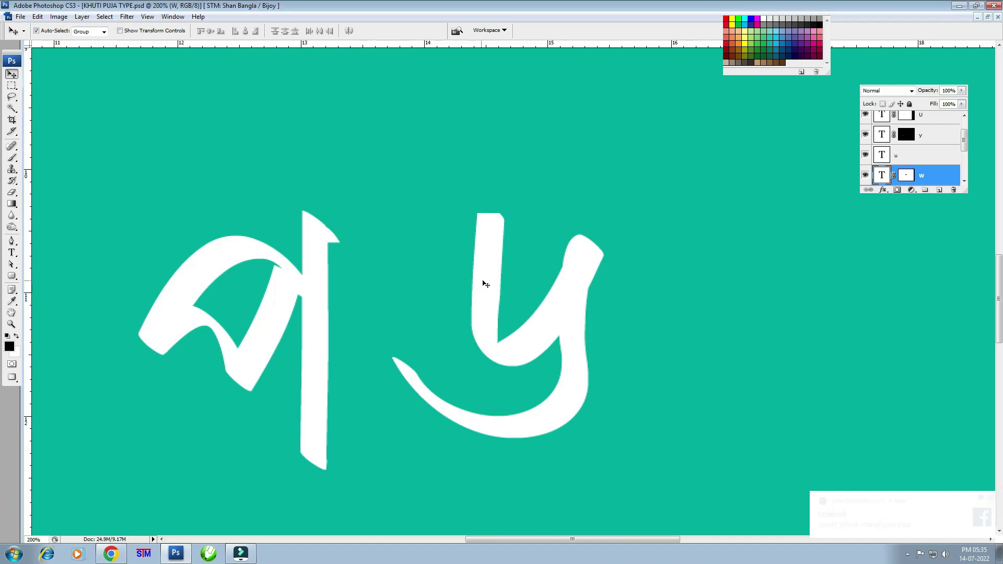
left_click_drag(486, 284, 448, 302)
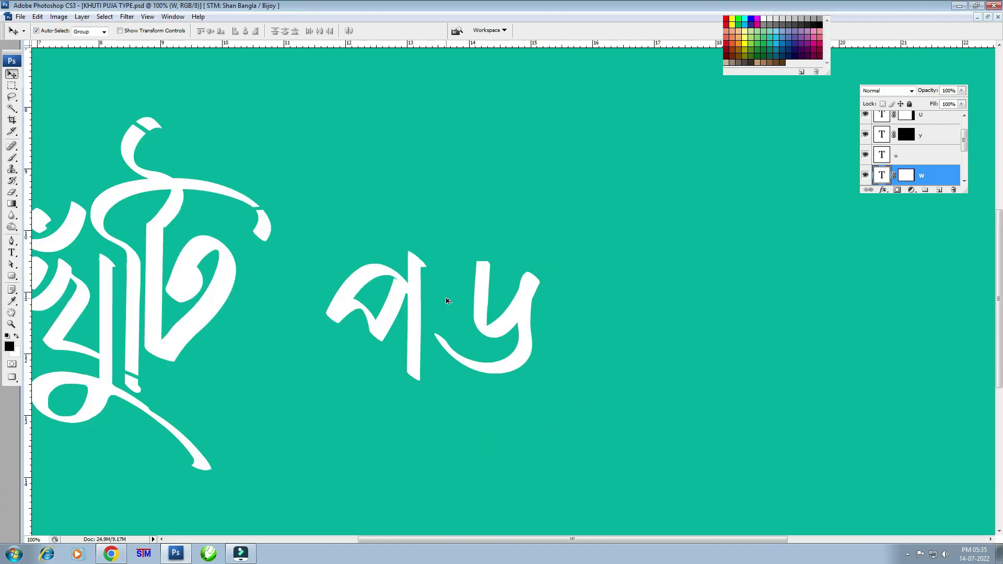
left_click_drag(438, 285, 663, 272)
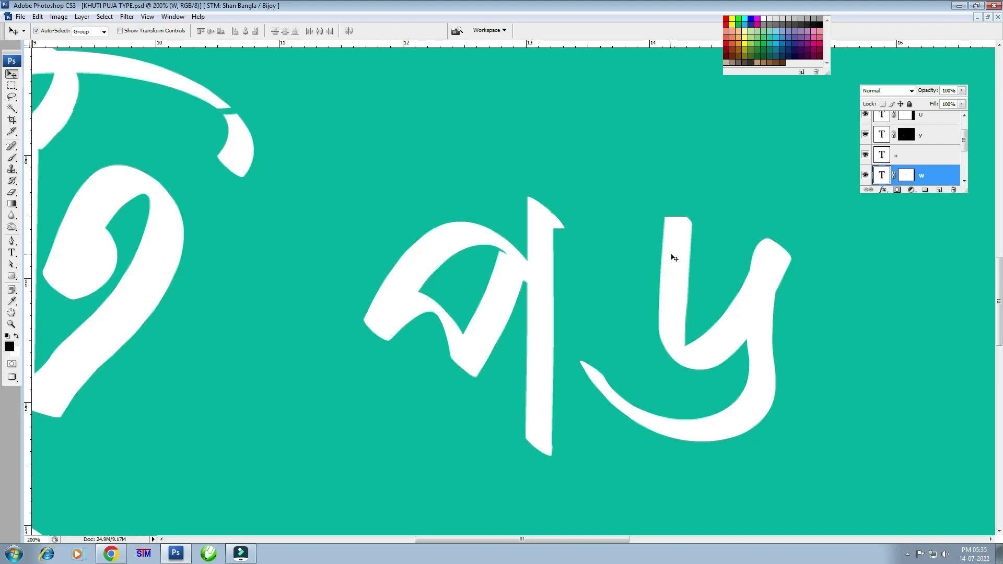
left_click_drag(674, 258, 596, 233)
key("ctrl+t")
scroll(648, 261, "down", 2)
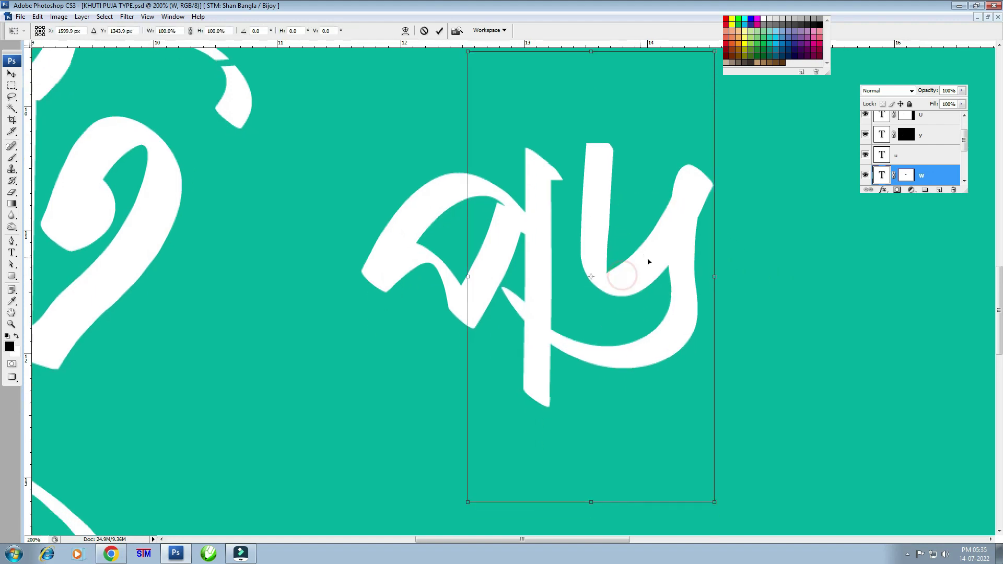
left_click_drag(648, 261, 662, 248)
key("Return")
- Fine-tune য's position and duplicate প to the lower right
key("ctrl+minus")
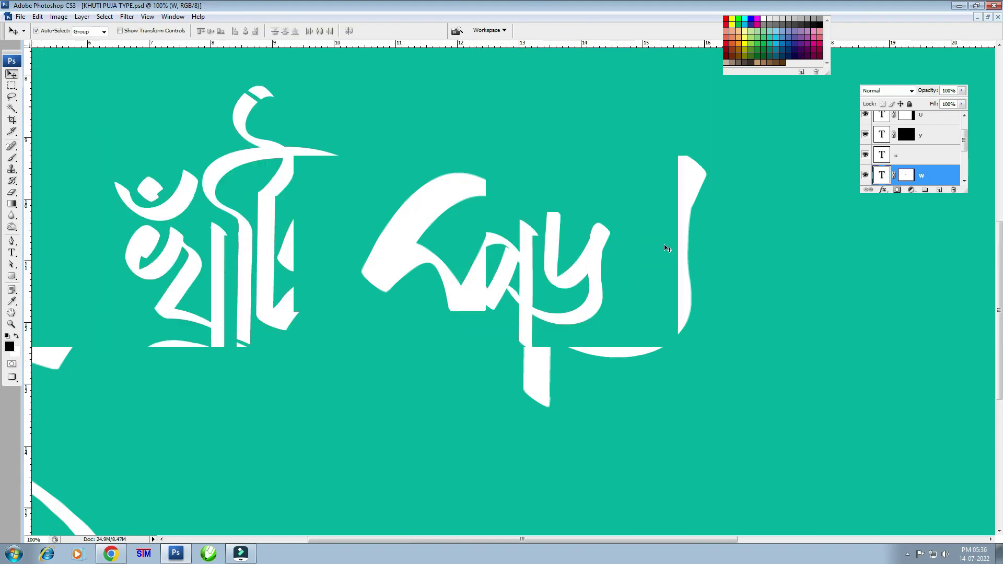
key("ctrl+plus")
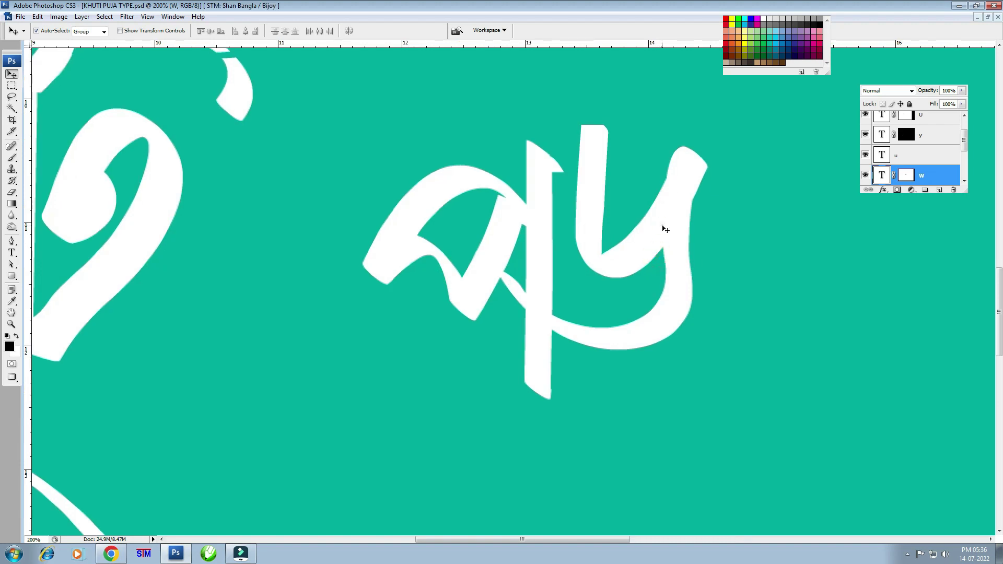
left_click_drag(661, 237, 667, 277)
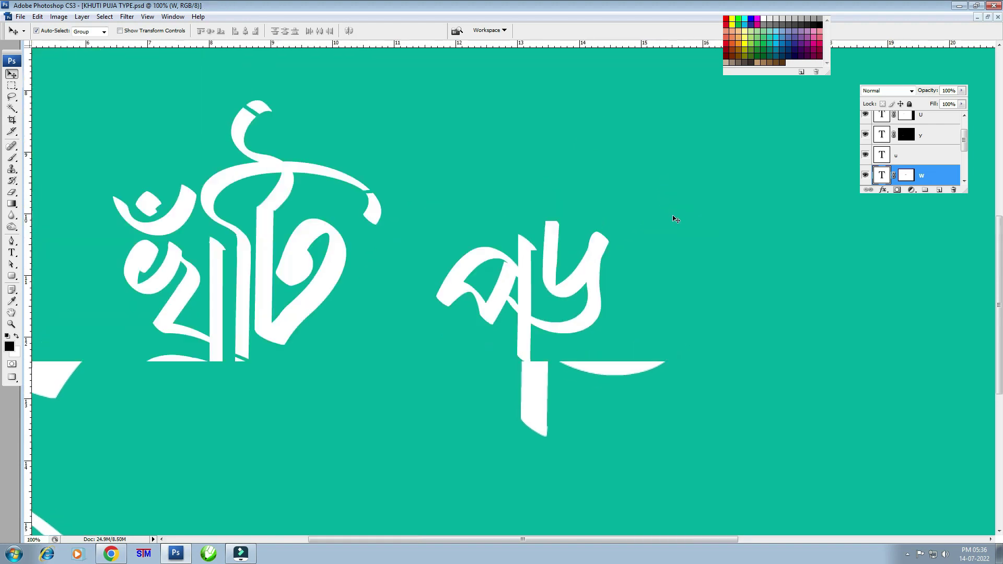
key("ctrl+minus")
left_click_drag(452, 291, 618, 349)
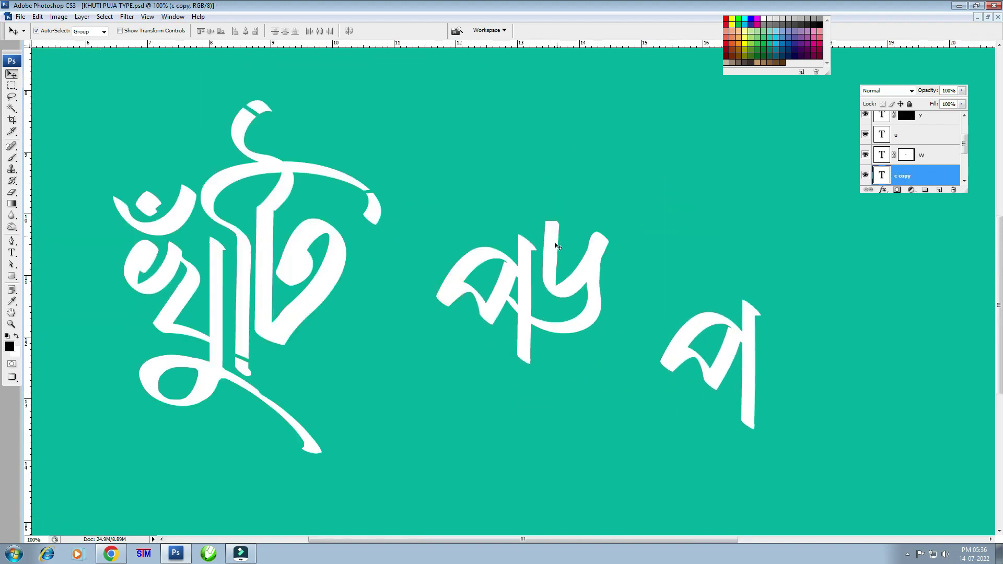
- Retype the প duplicate as a curved stroke and move it beside পয
left_click(12, 252)
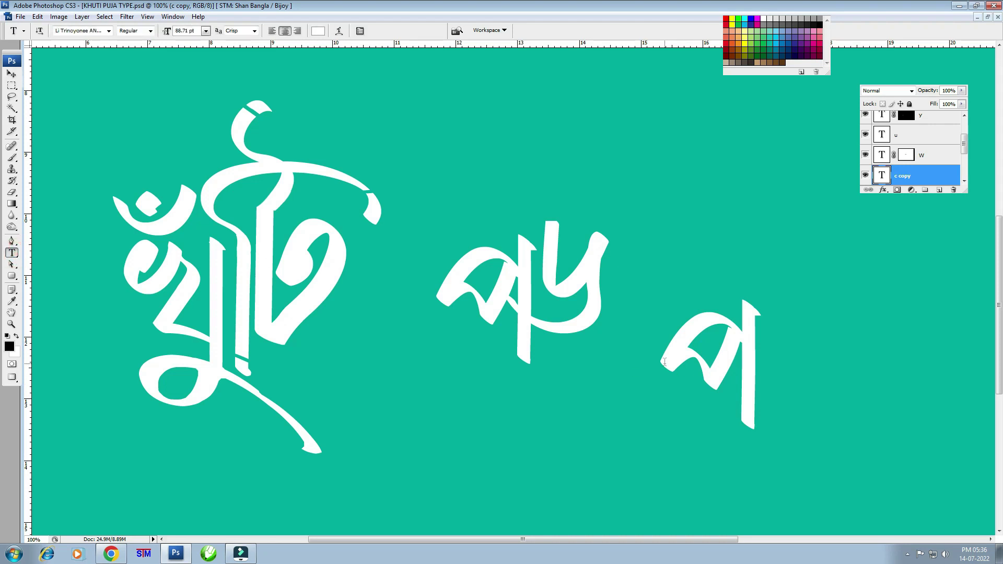
double_click(665, 357)
type("t")
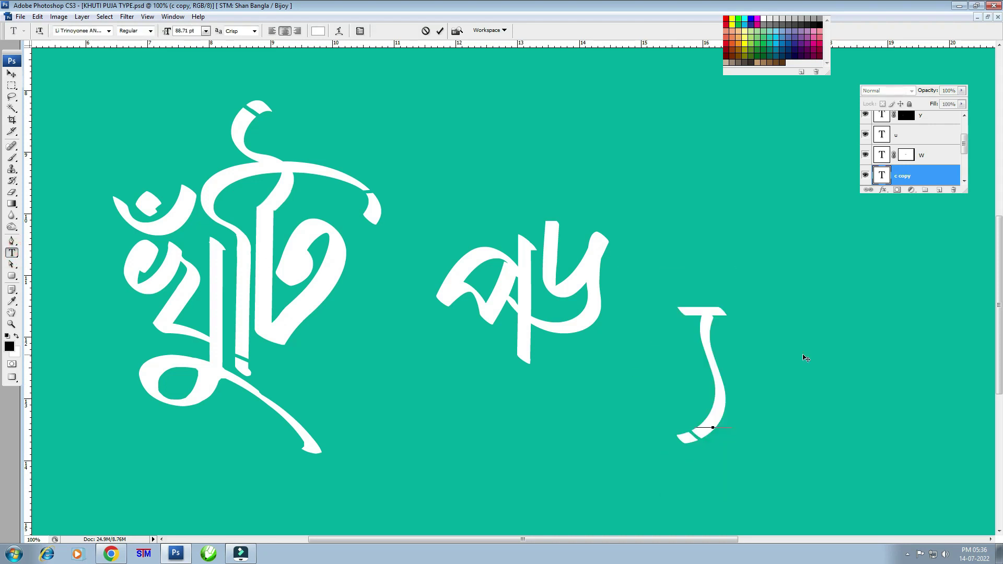
left_click(12, 73)
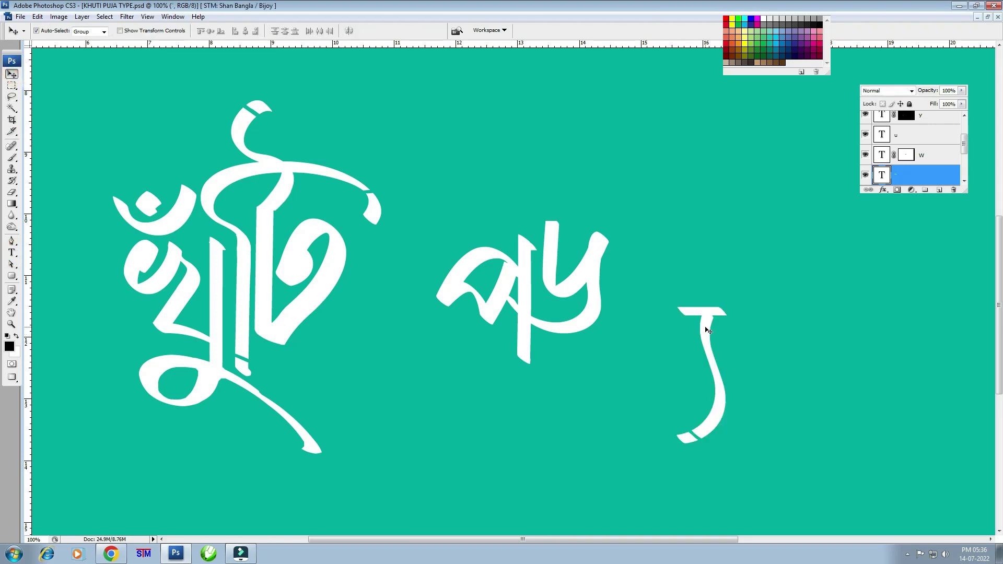
left_click_drag(708, 330, 660, 265)
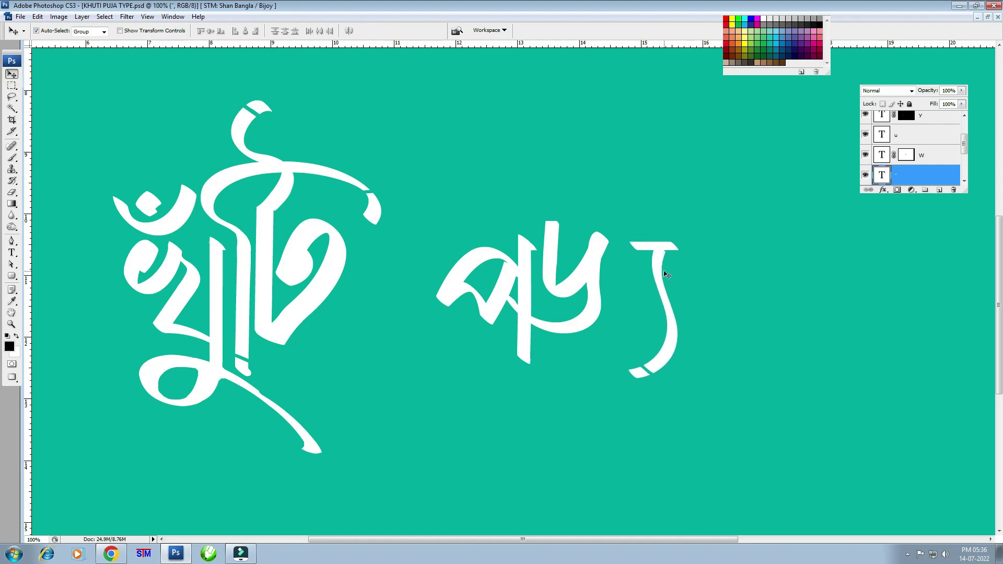
- Rotate the stroke to about -35°, scale it to 111% and widen it to 142%
key("ctrl+t")
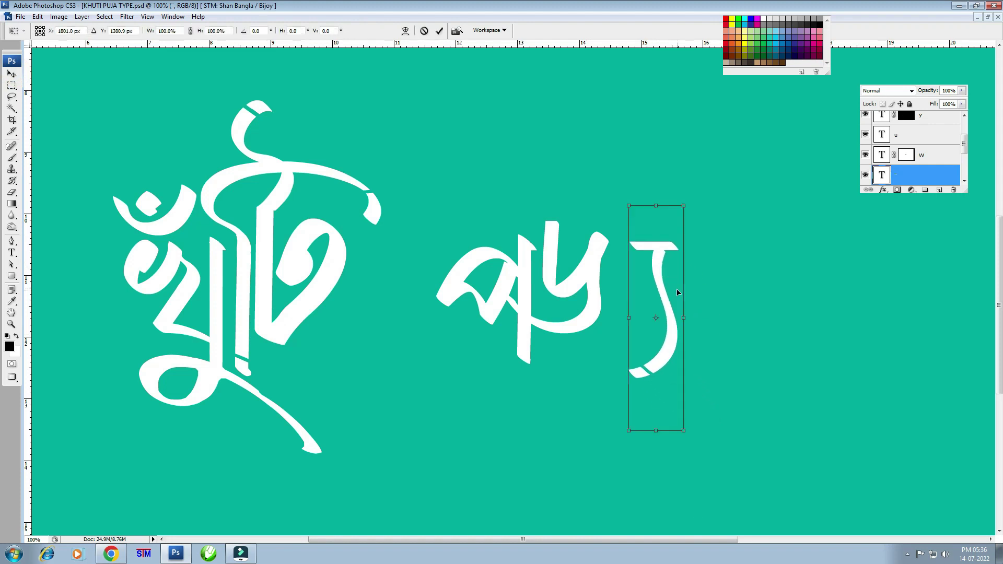
left_click_drag(650, 269, 604, 269)
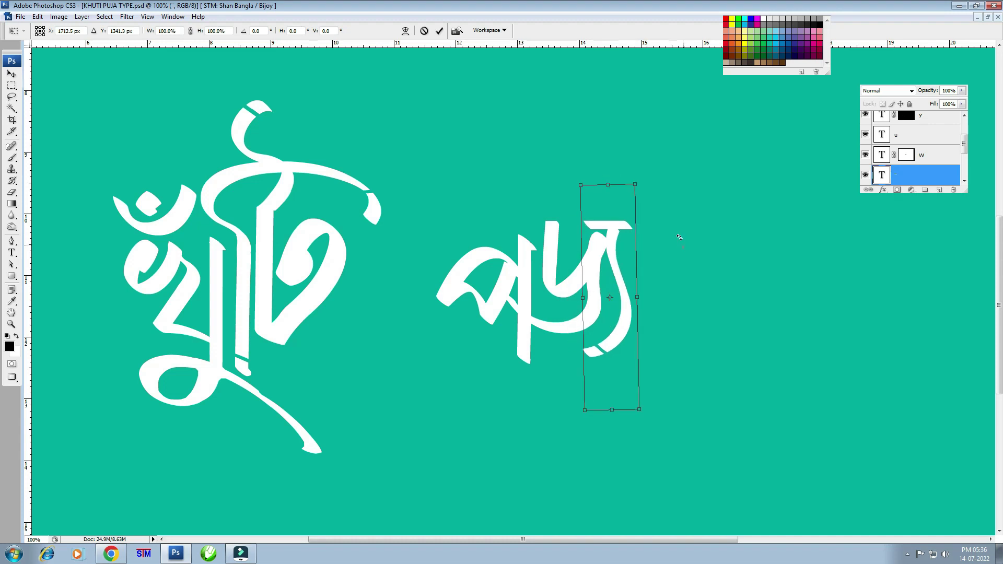
left_click_drag(679, 231, 650, 209)
left_click_drag(604, 266, 582, 255)
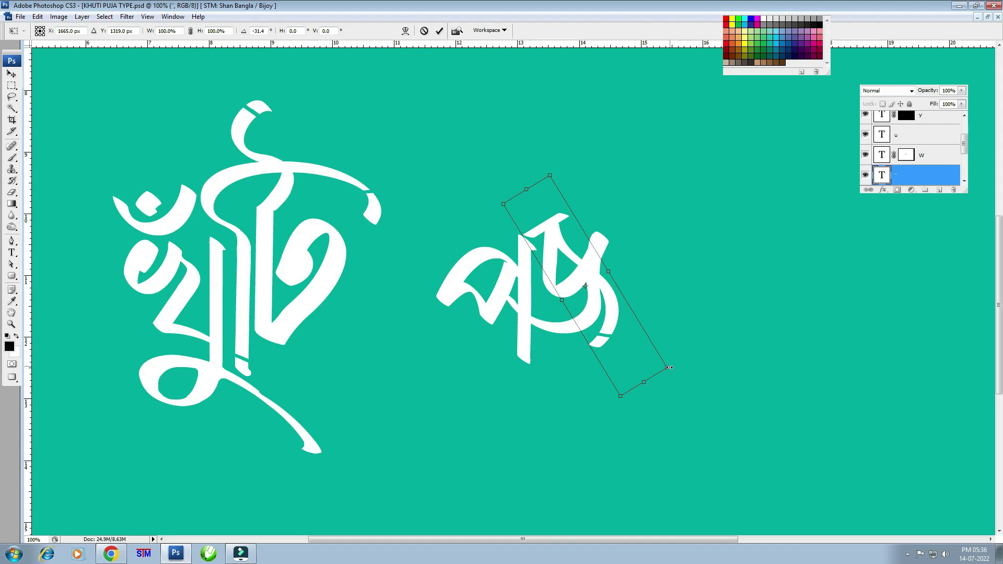
left_click_drag(669, 367, 686, 386)
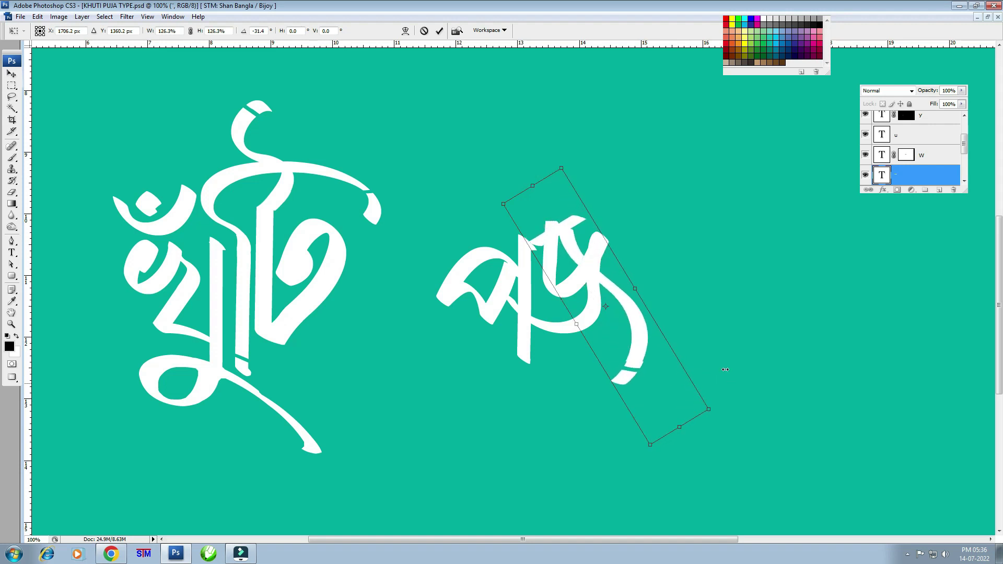
left_click_drag(619, 278, 630, 272)
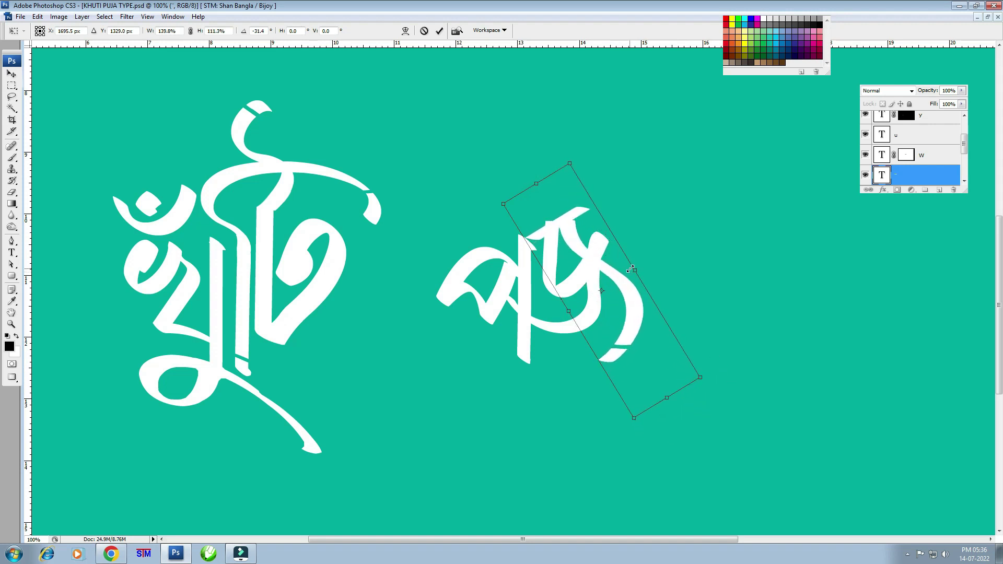
left_click_drag(700, 274, 690, 264)
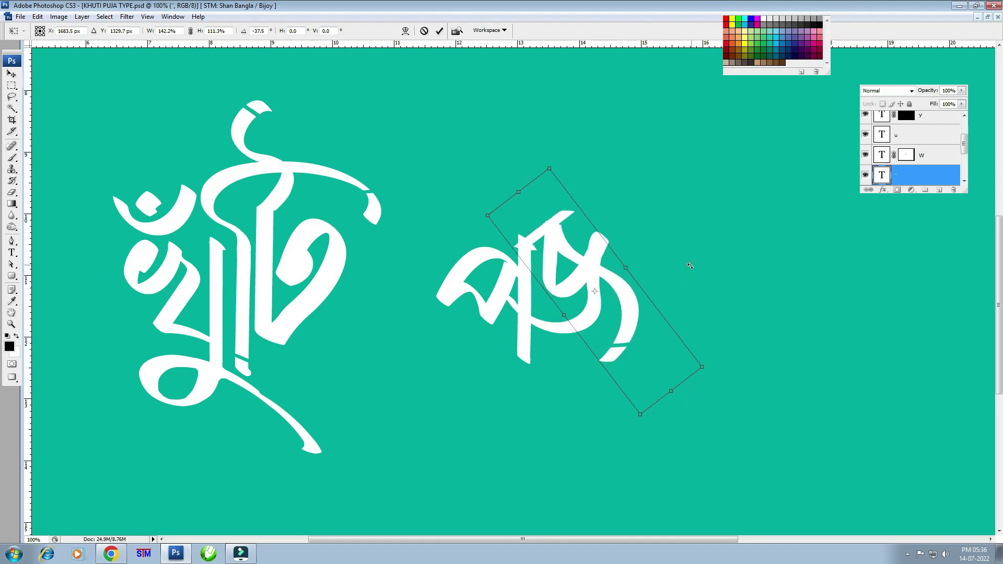
key("Return")
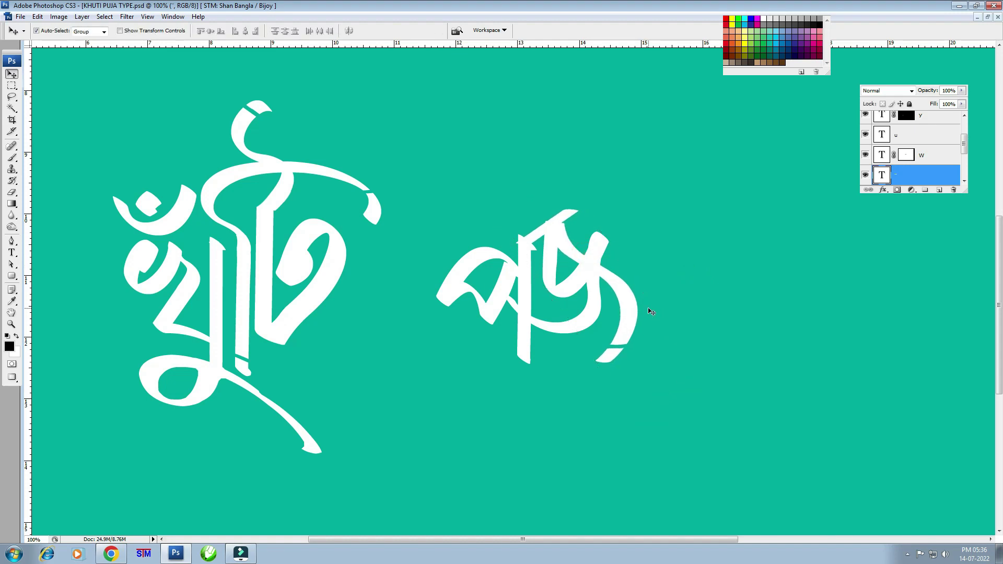
- Drop the curved stroke to 50% opacity and nudge it into place over পয
key("5")
key("ctrl+plus")
key("ctrl+plus")
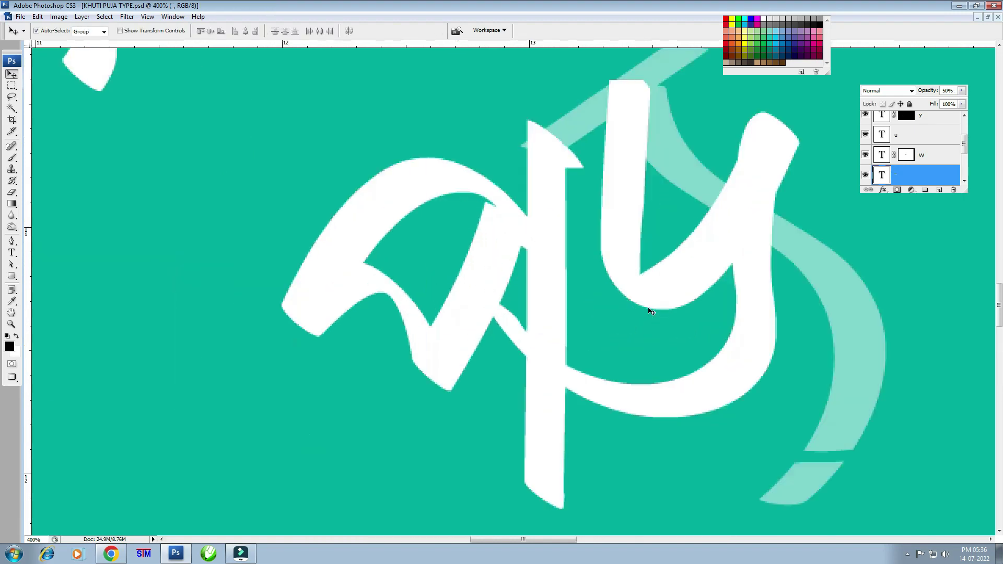
key("ctrl+plus")
key("ctrl+t")
scroll(633, 299, "up", 5)
left_click_drag(643, 256, 621, 252)
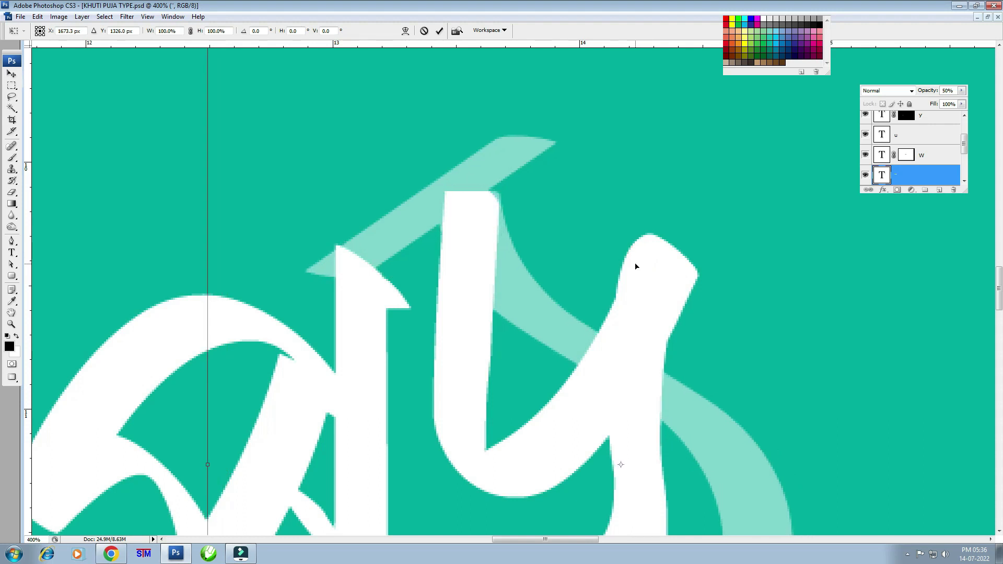
key("ctrl+minus")
key("ctrl+minus")
key("Return")
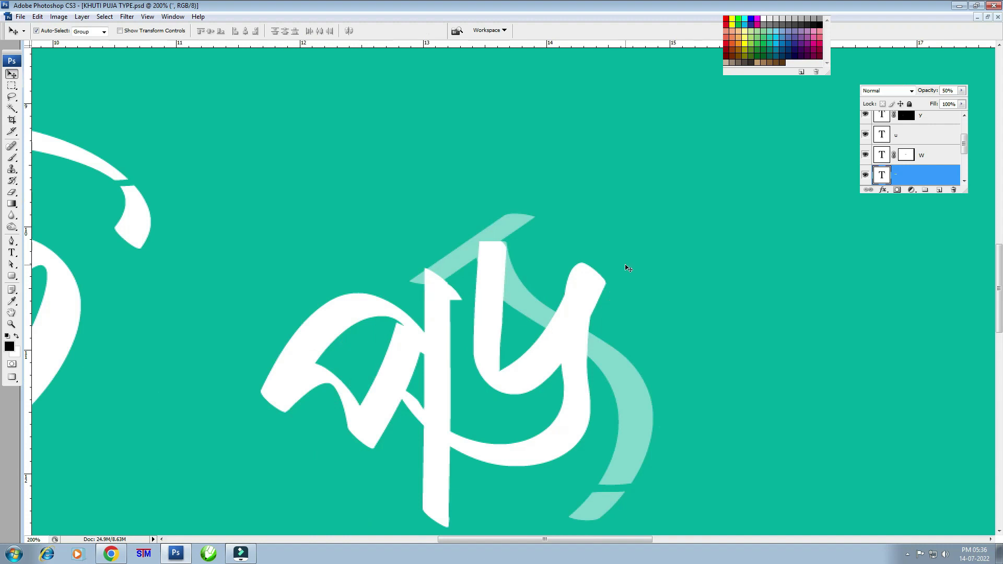
- Lasso-select the stroke's unwanted upper diagonal tip
key("ctrl+plus")
key("p")
key("ctrl+plus")
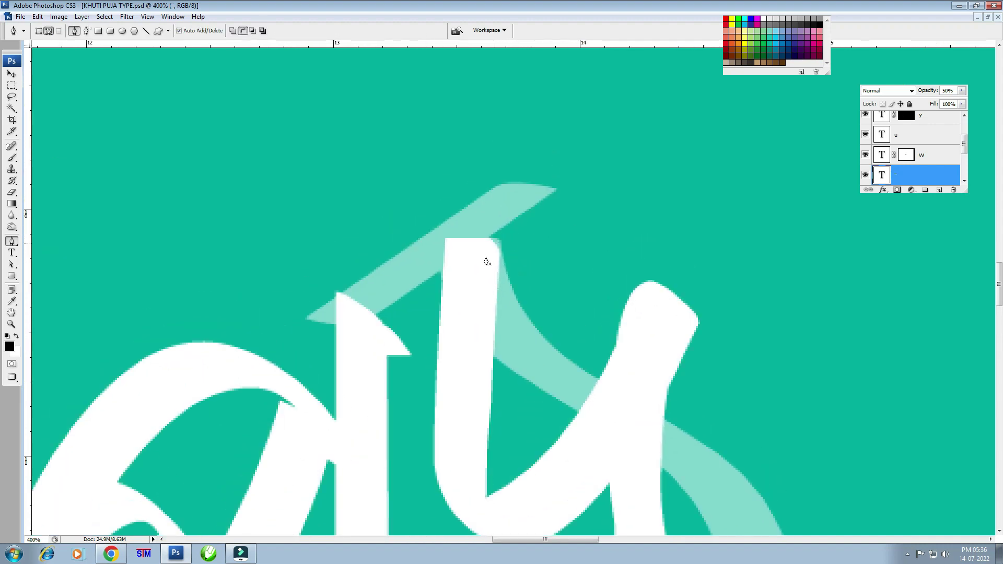
key("l")
left_click_drag(444, 295, 312, 347)
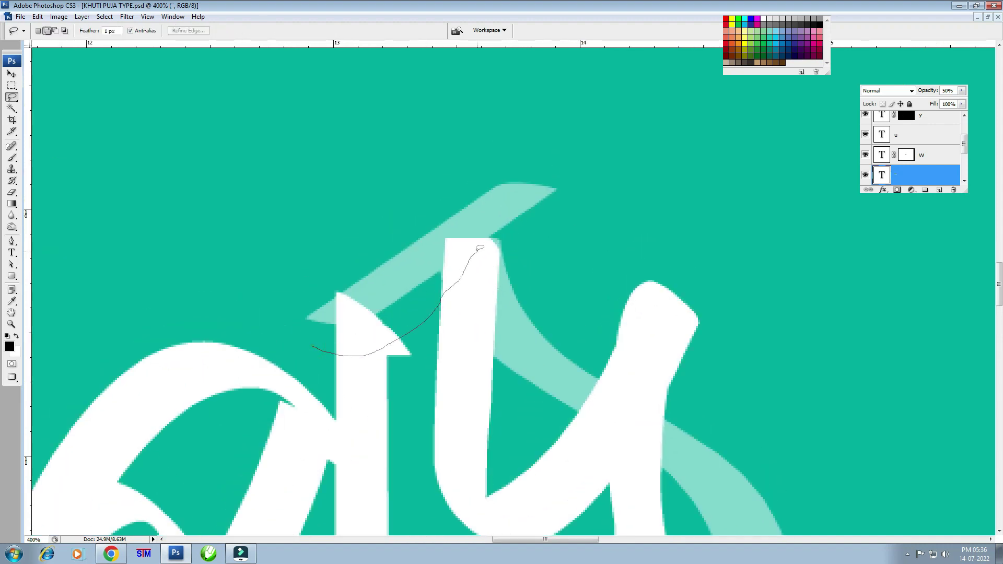
left_click_drag(490, 238, 301, 340)
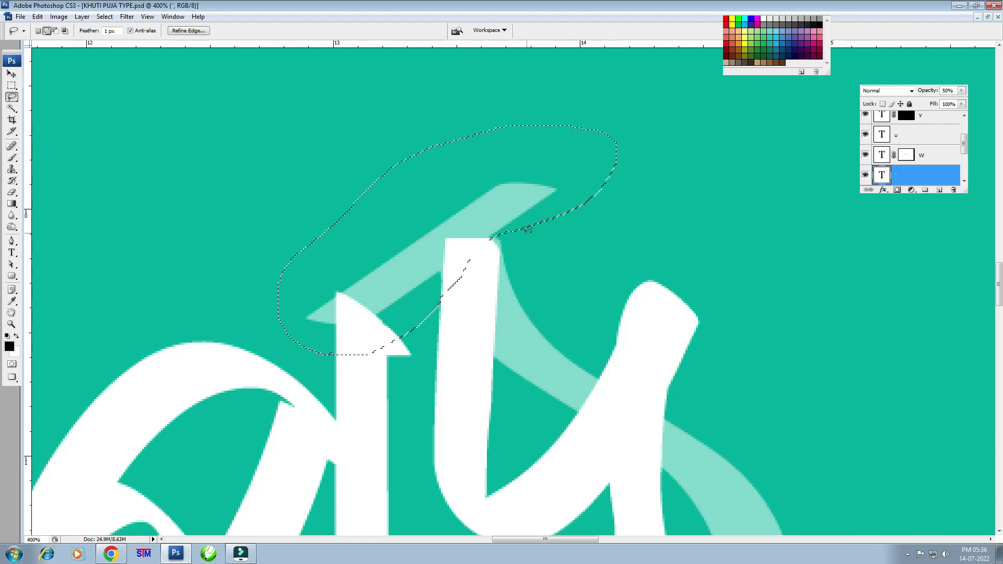
- Mask out the selected tip and restore the stroke to 100% opacity
left_click(897, 190, "alt")
key("v")
key("0")
key("ctrl+minus")
key("ctrl+minus")
key("ctrl+minus")
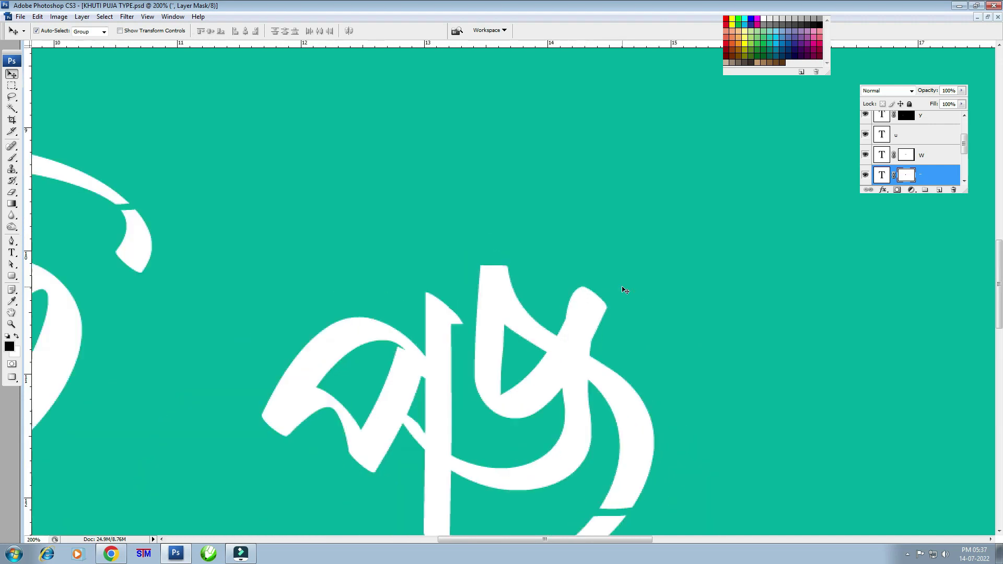
key("ctrl+minus")
key("ctrl+minus")
key("ctrl+plus")
key("ctrl+plus")
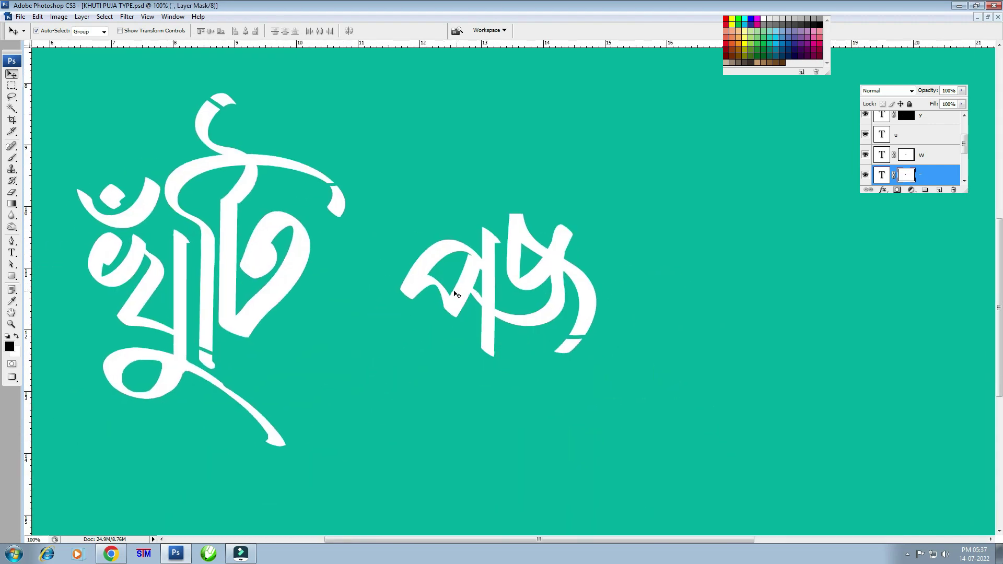
- Duplicate the প letter to the right and retype it as the া glyph
left_click_drag(411, 289, 632, 289)
key("t")
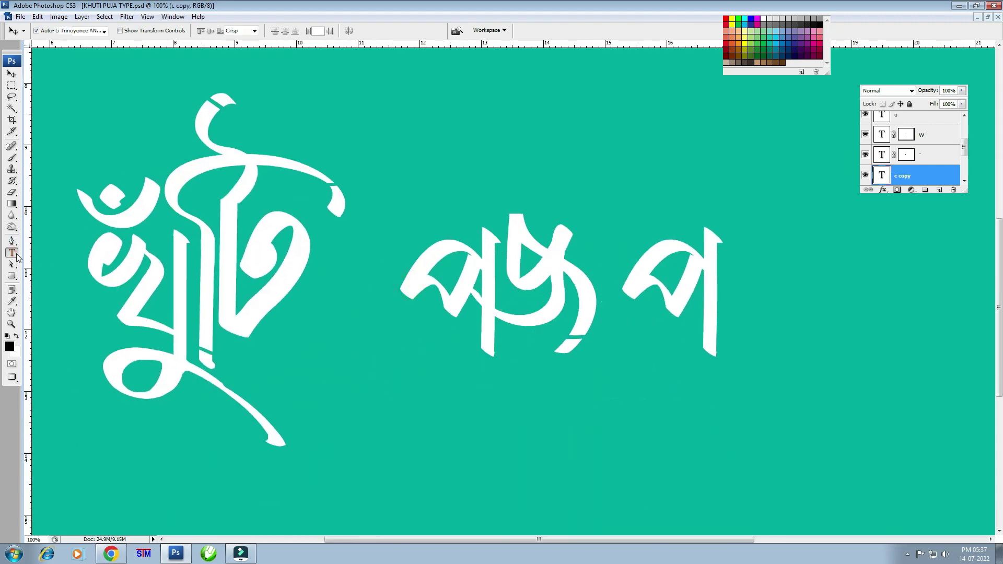
double_click(632, 282)
type("v")
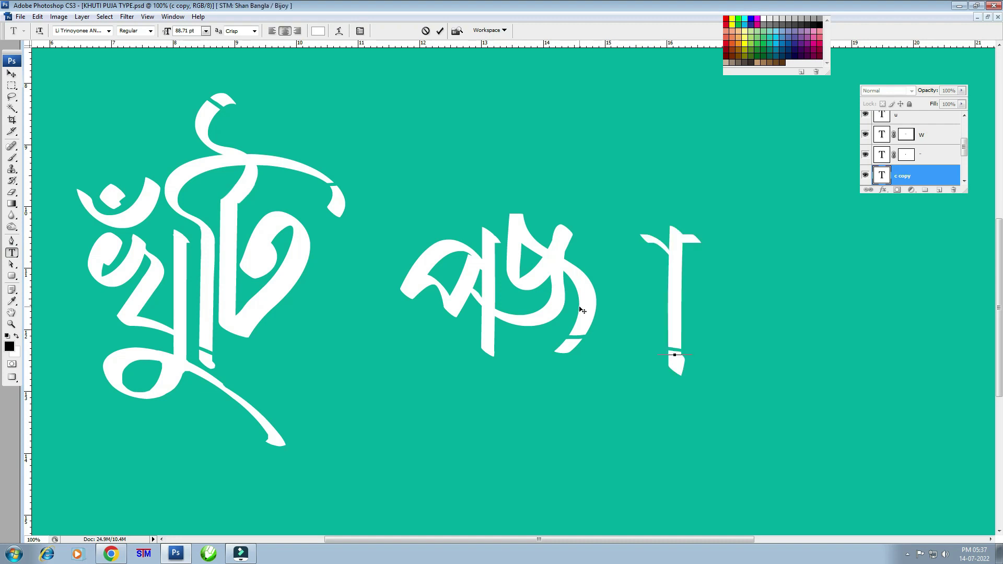
left_click(11, 74)
- Move the া glyph against পূজ and enlarge it to 110%
key("ctrl+t")
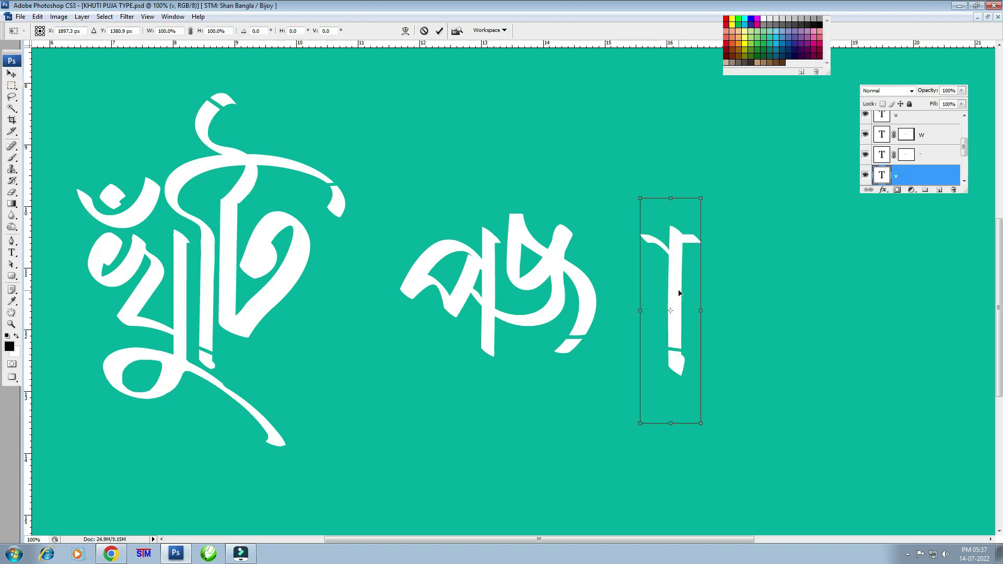
left_click_drag(676, 285, 612, 284)
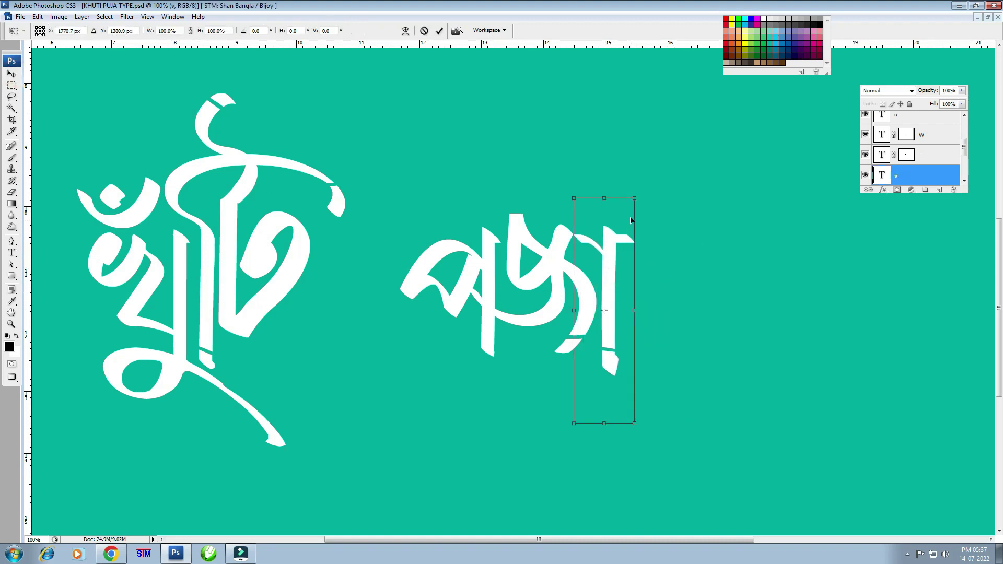
left_click_drag(634, 199, 641, 177)
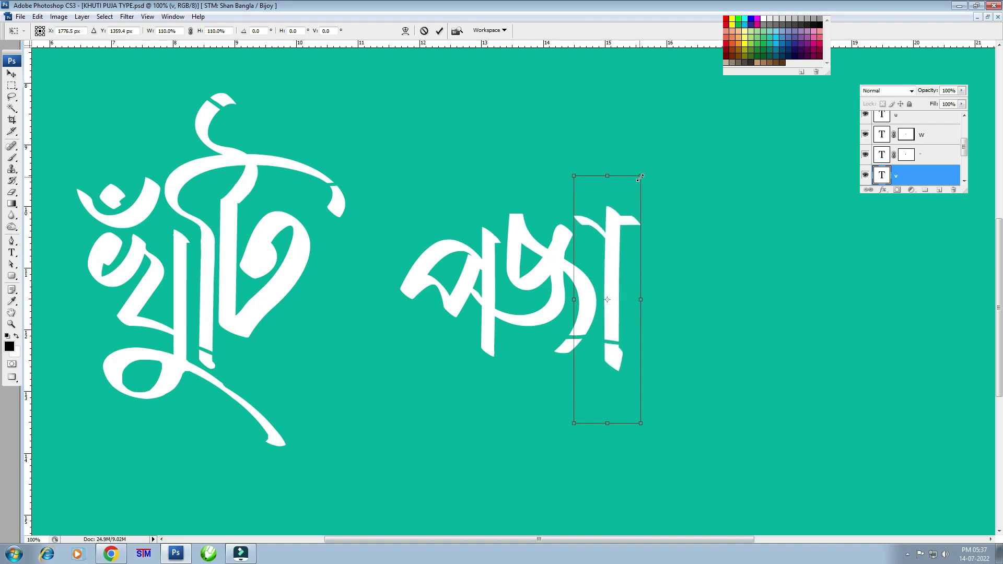
key("Return")
key("ctrl+plus")
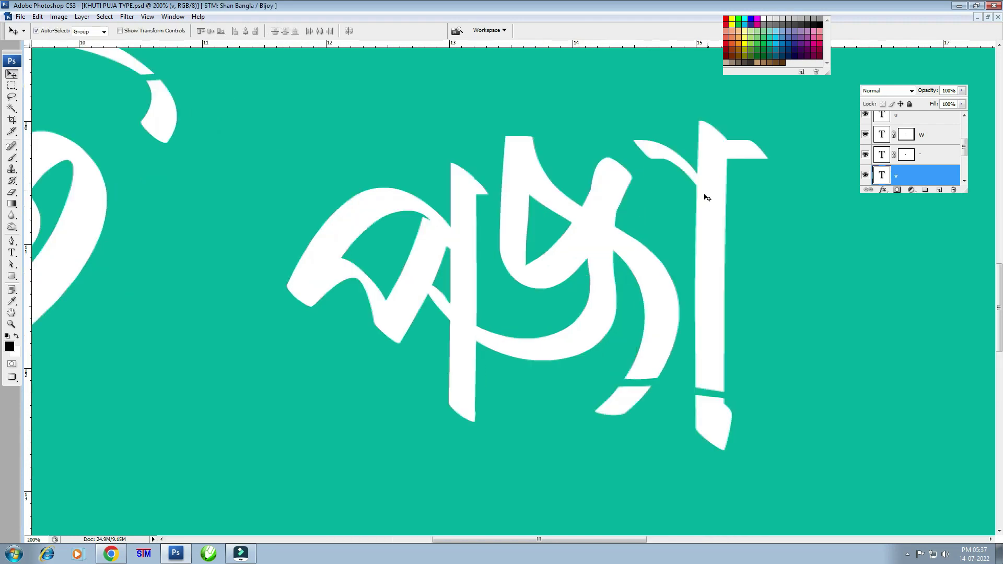
scroll(706, 198, "up", 2)
- Draw a closed curved Pen path arcing over পূজা from the া stem's top
key("p")
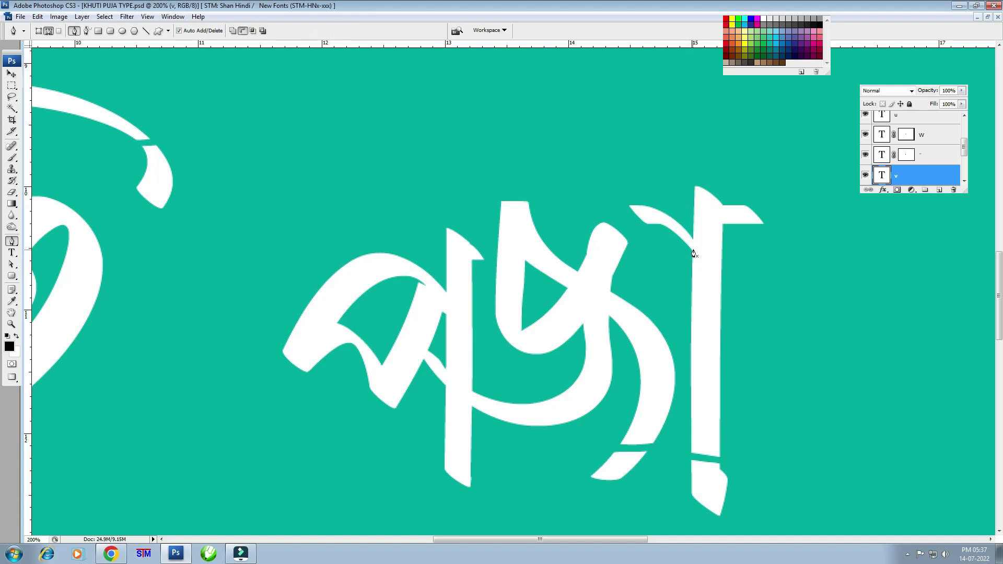
left_click(691, 252)
left_click_drag(415, 203, 256, 245)
left_click(416, 203, "alt")
left_click_drag(698, 229, 809, 312)
left_click(698, 229, "alt")
left_click(692, 252)
- Fill the arc white on a new layer and enlarge it slightly to 101.8%
key("ctrl+Return")
key("ctrl+shift+alt+n")
key("ctrl+BackSpace")
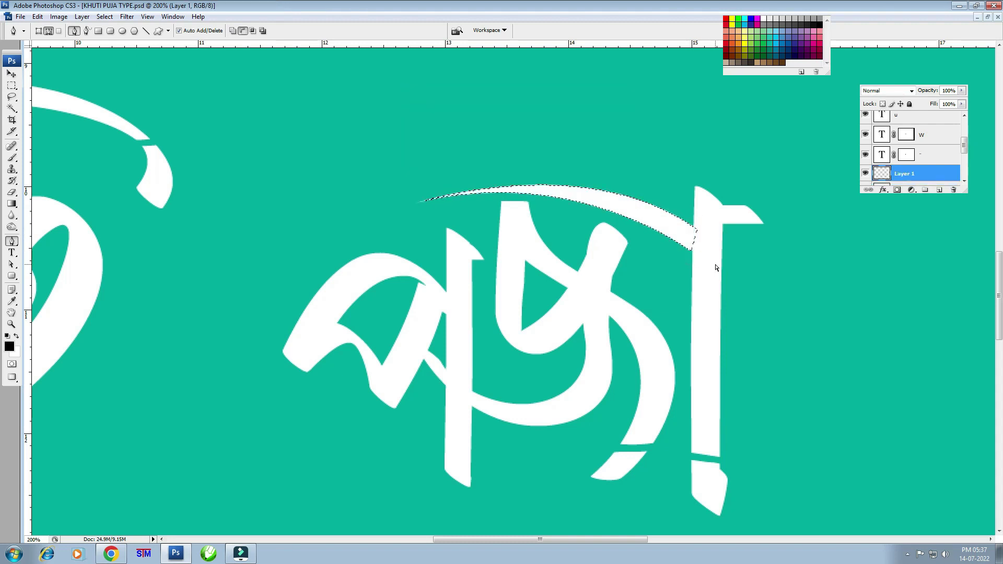
key("ctrl+t")
left_click_drag(698, 251, 703, 255)
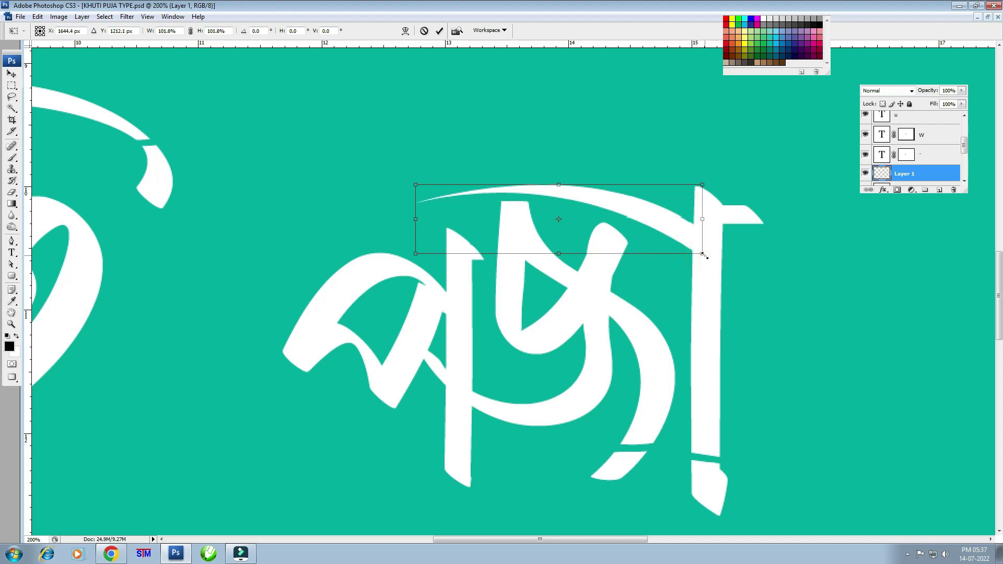
double_click(674, 218)
- Switch to the Rectangular Marquee and zoom to 400% on the া's top
key("p")
key("m")
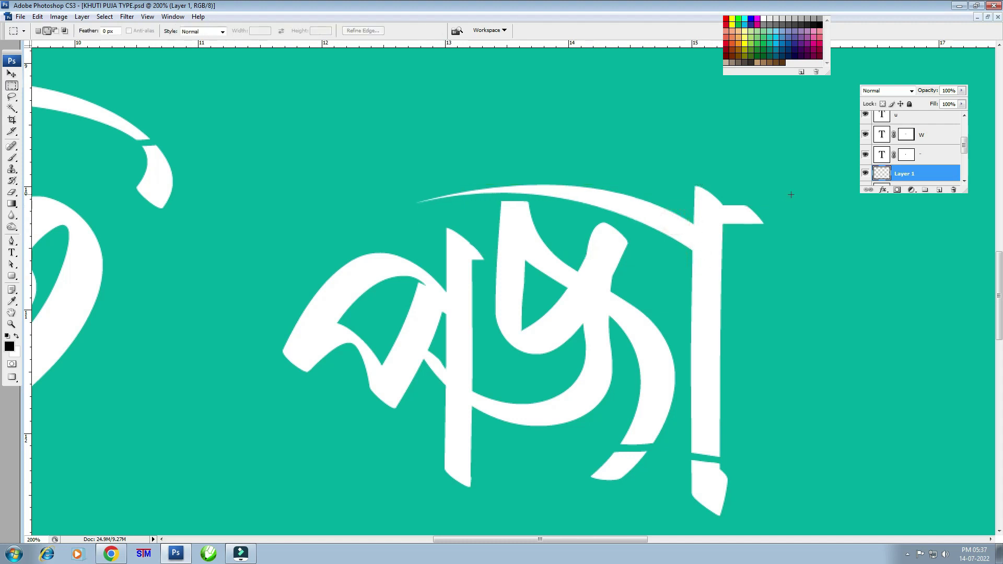
key("ctrl+plus")
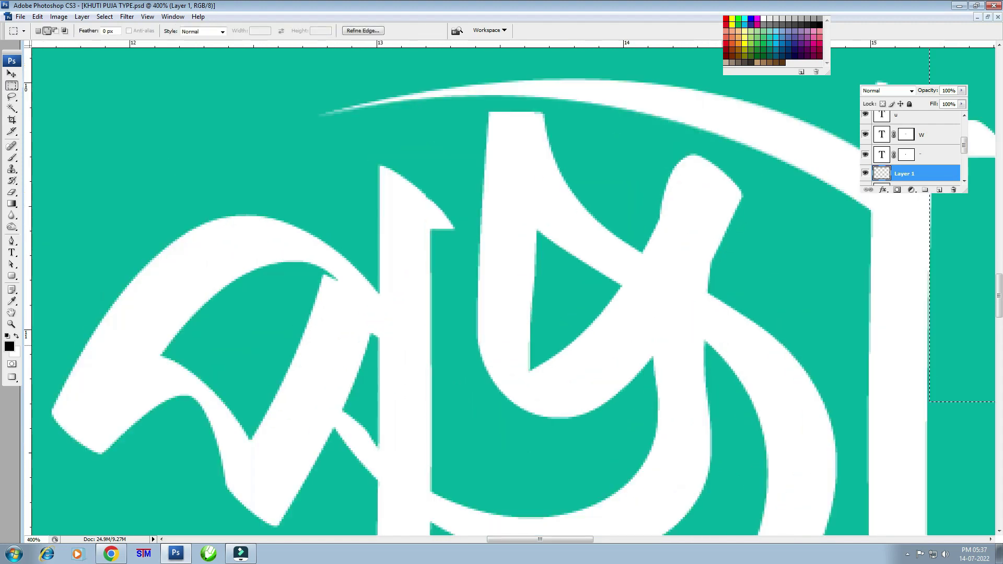
key("ctrl+plus")
- Add a mask to layer v that hides the া's head bar right of its stem
key("v")
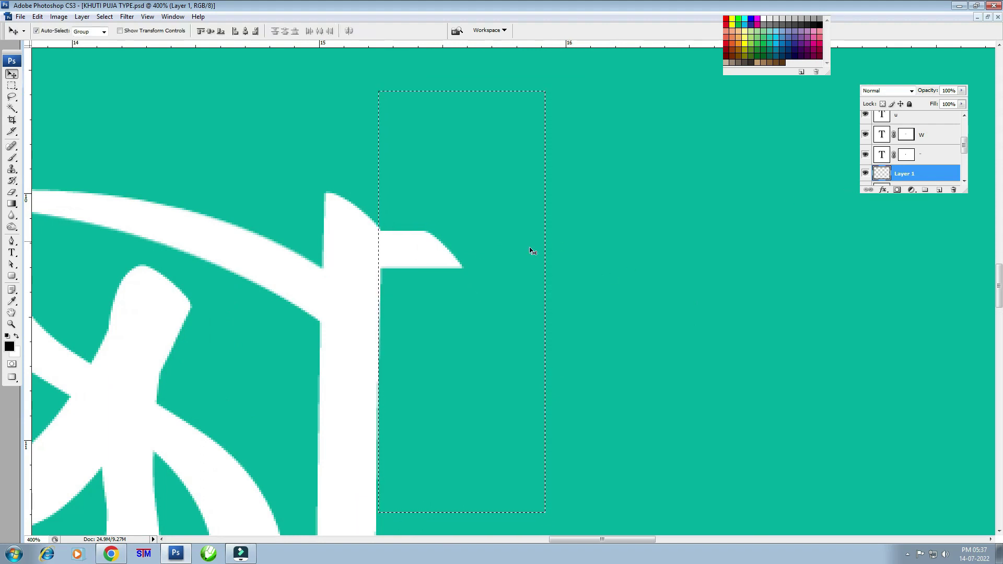
left_click_drag(964, 153, 964, 156)
left_click(896, 165)
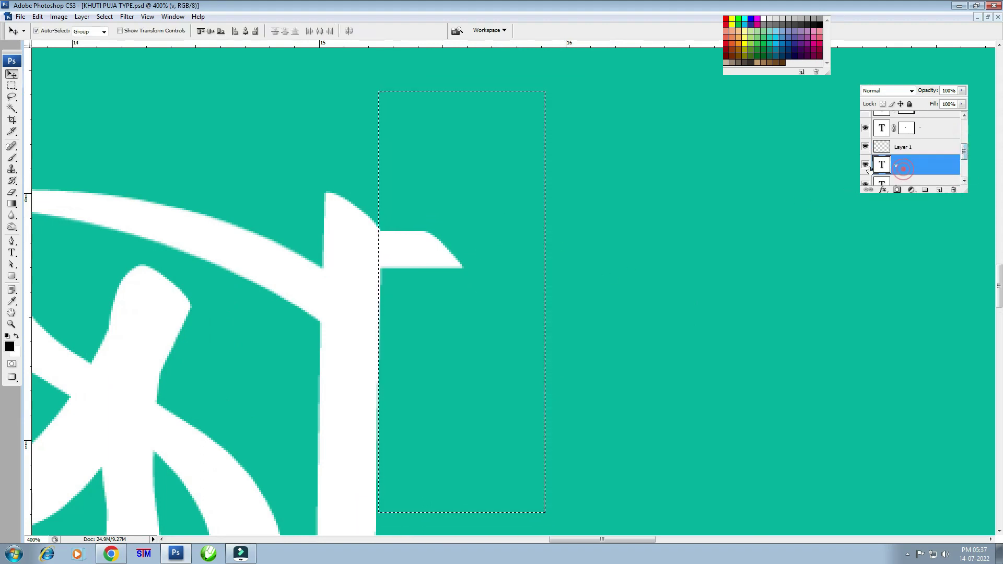
left_click(865, 165)
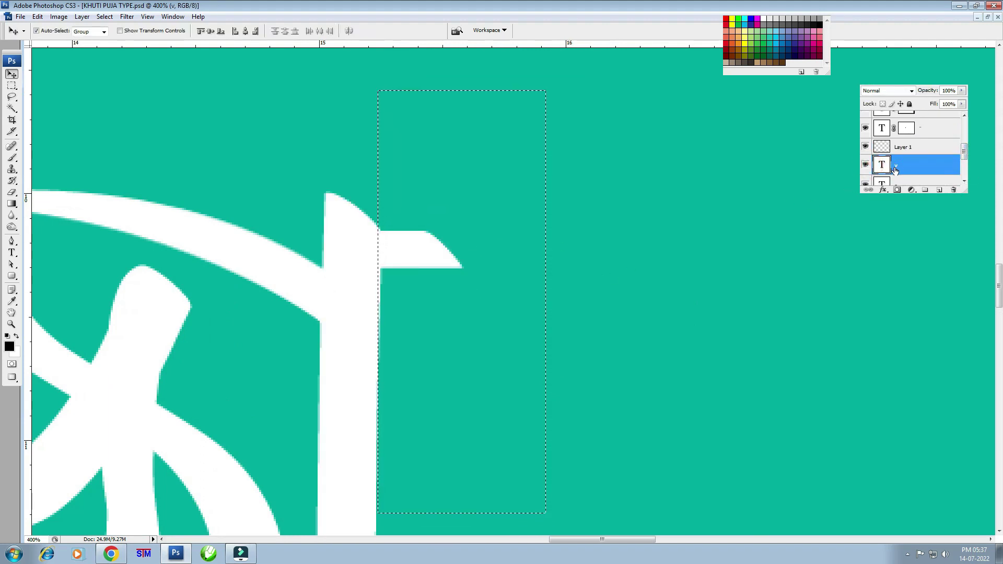
left_click(897, 190)
scroll(638, 269, "down", 2)
scroll(637, 269, "down", 1)
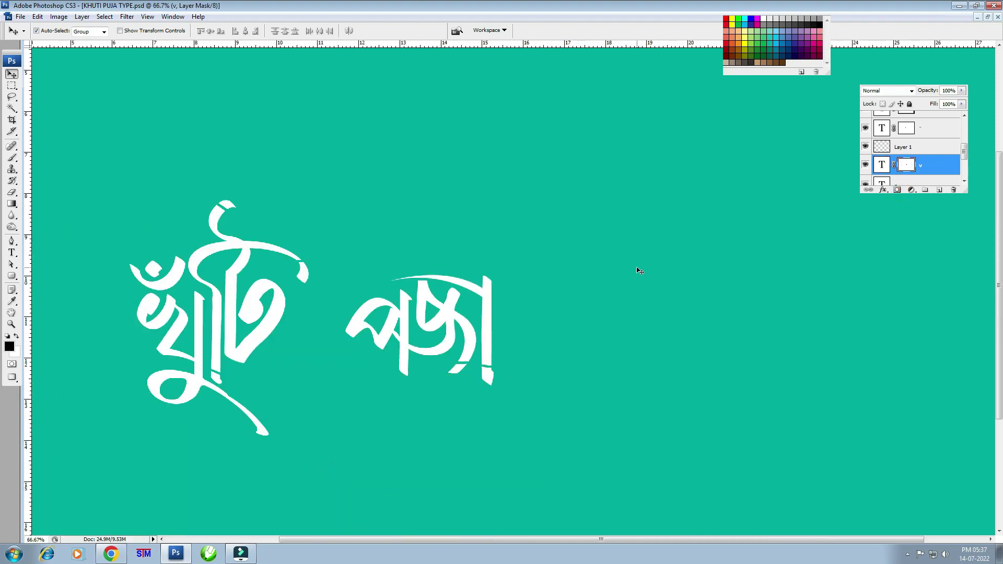
scroll(638, 269, "up", 2)
scroll(573, 314, "down", 1)
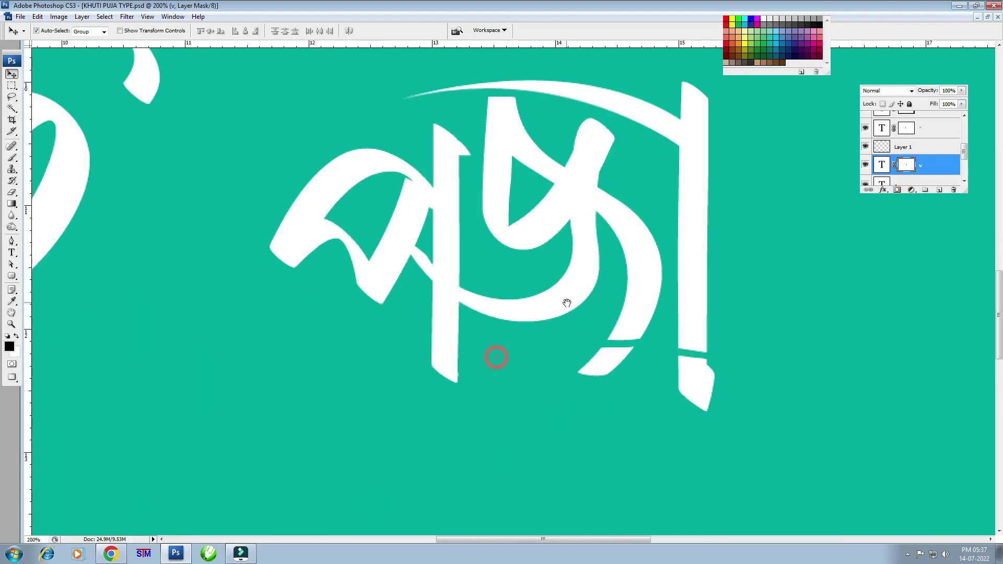
scroll(568, 306, "down", 1)
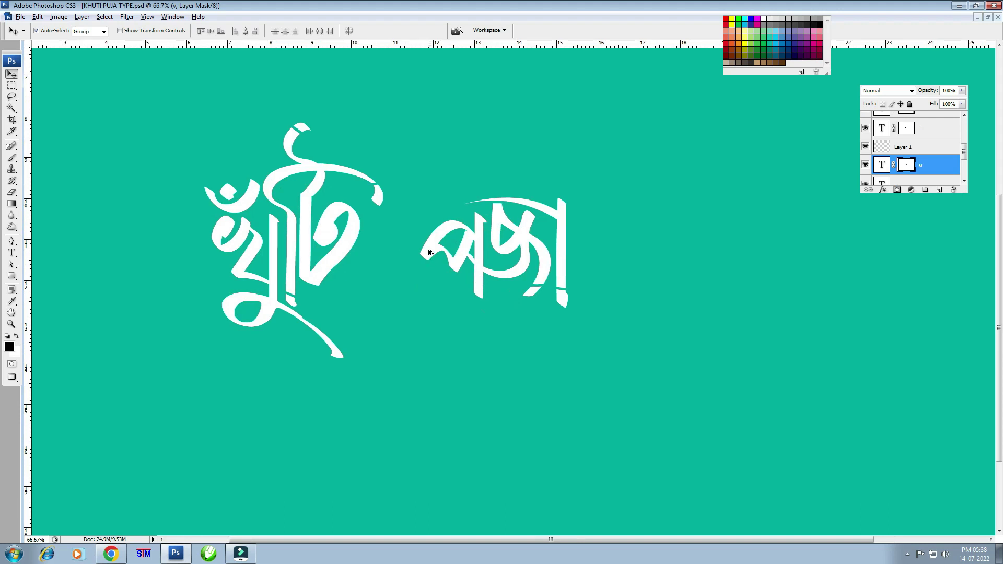
- Duplicate the প glyph below the word and retype the copy as ু
left_click_drag(437, 257, 437, 362)
left_click(12, 252)
key("Return")
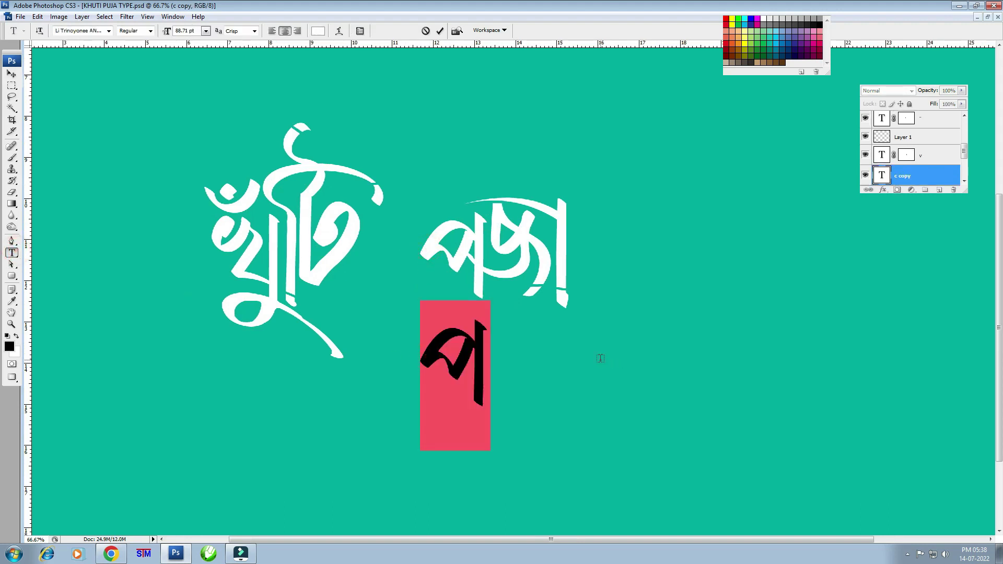
type("ঝ")
key("ctrl+a")
type("ু")
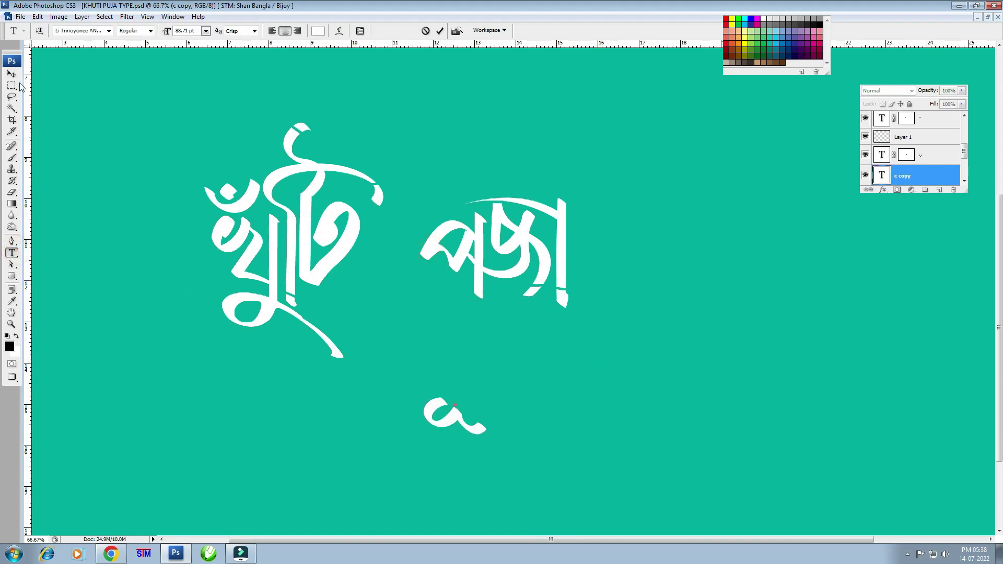
left_click(12, 75)
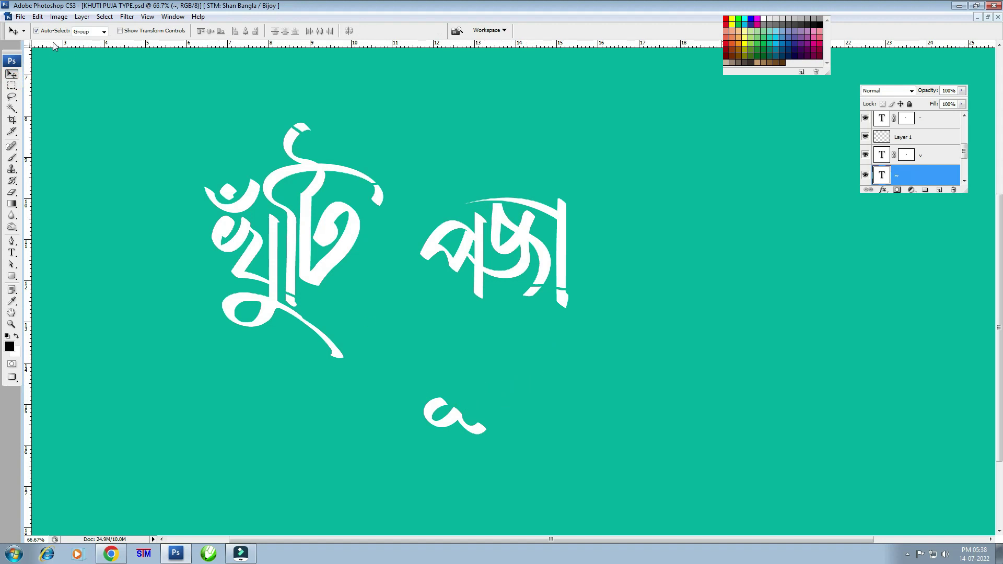
- Rotate and enlarge the ু glyph under প, then park it below-right of পূজা
left_click_drag(455, 416, 494, 316)
key("ctrl+t")
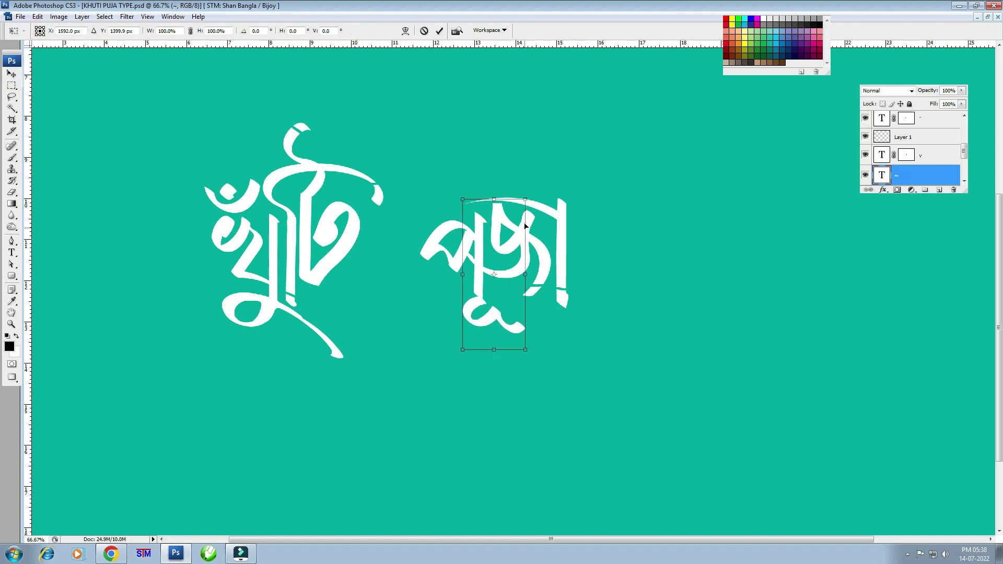
left_click_drag(541, 187, 544, 209)
key("Return")
left_click_drag(482, 336, 491, 320)
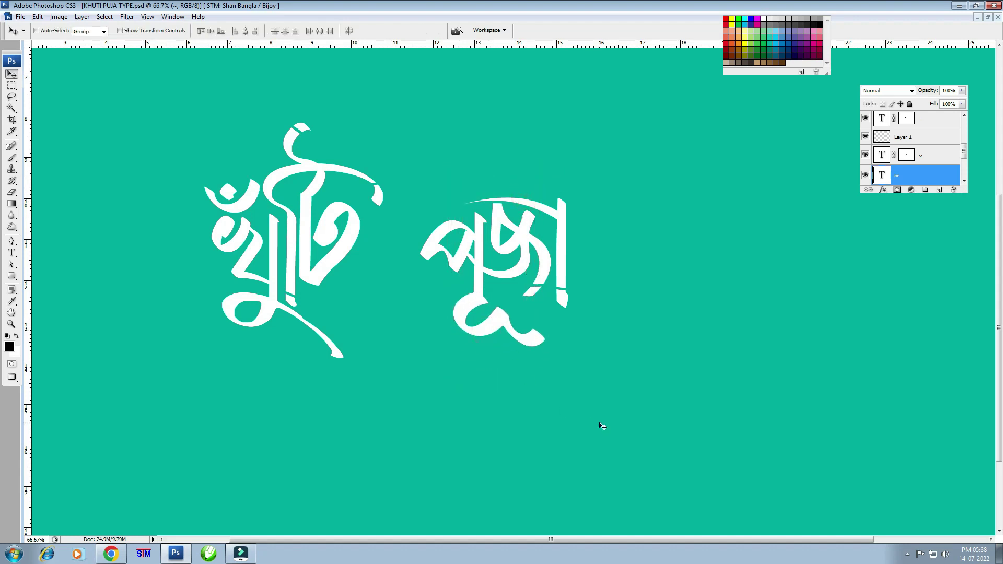
left_click_drag(537, 329, 684, 354)
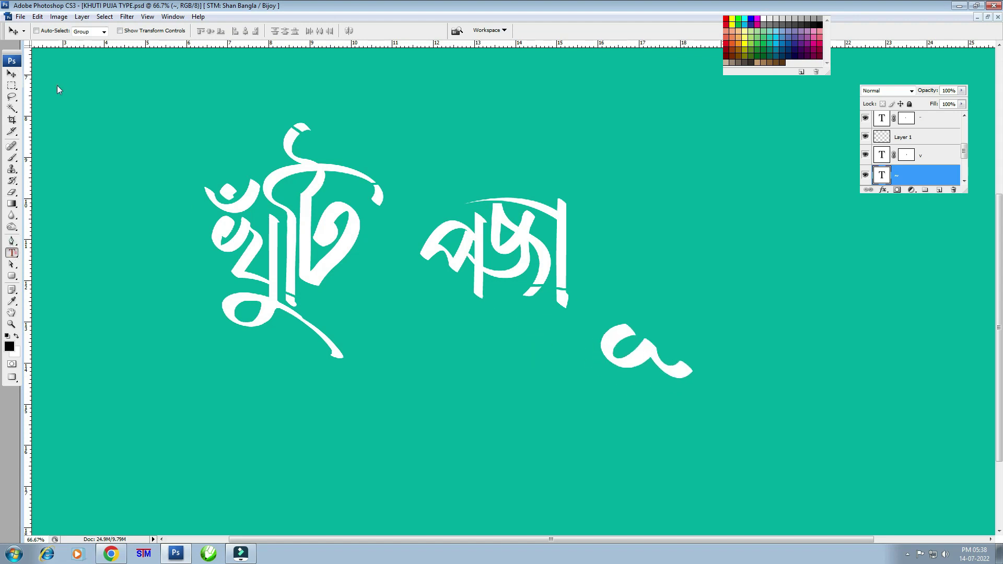
- Change the ু glyph's font to a long-tailed Bangla typeface
key("t")
left_click(589, 298)
key("ctrl+a")
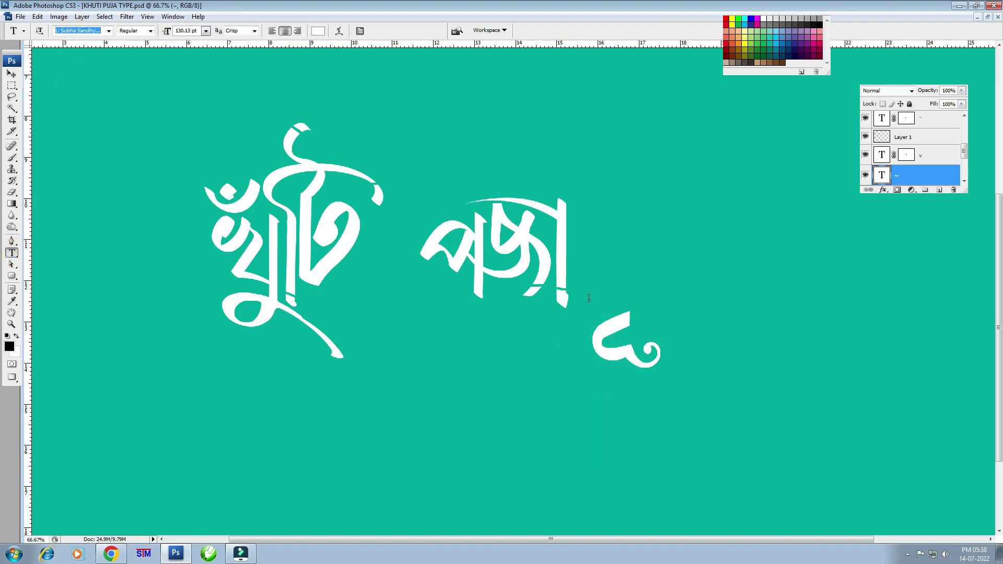
key("Up")
key("Up")
key("Up")
key("Up")
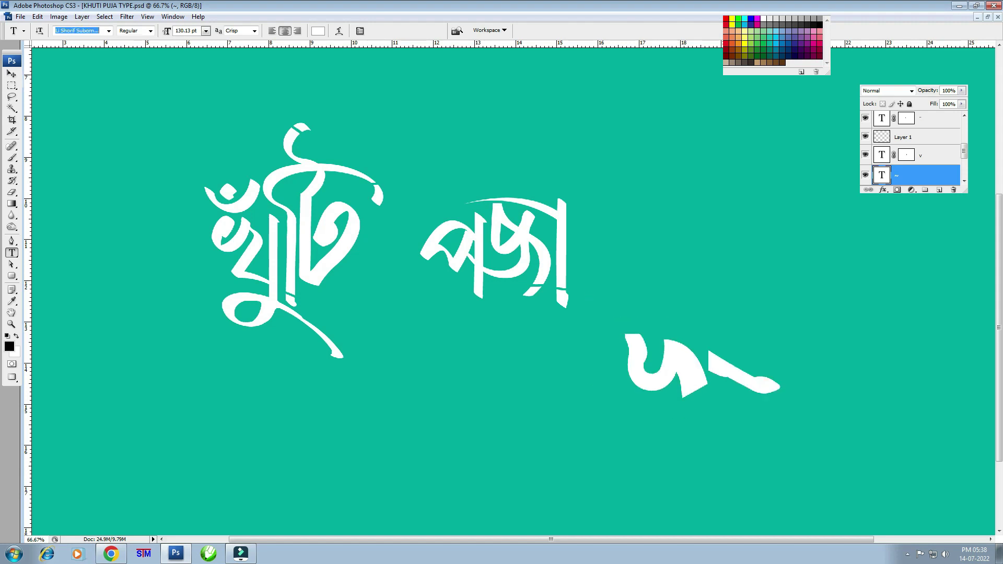
key("Up")
left_click(11, 74)
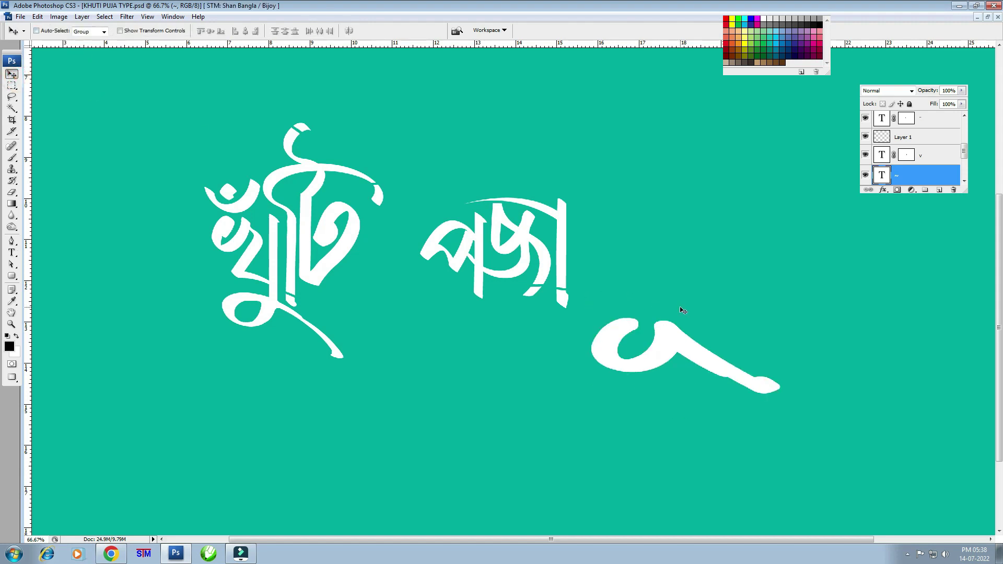
- Tuck the ু glyph beneath পূজা at 66% opacity, scaled to about 82%
left_click_drag(683, 311, 533, 286)
key("ctrl+plus")
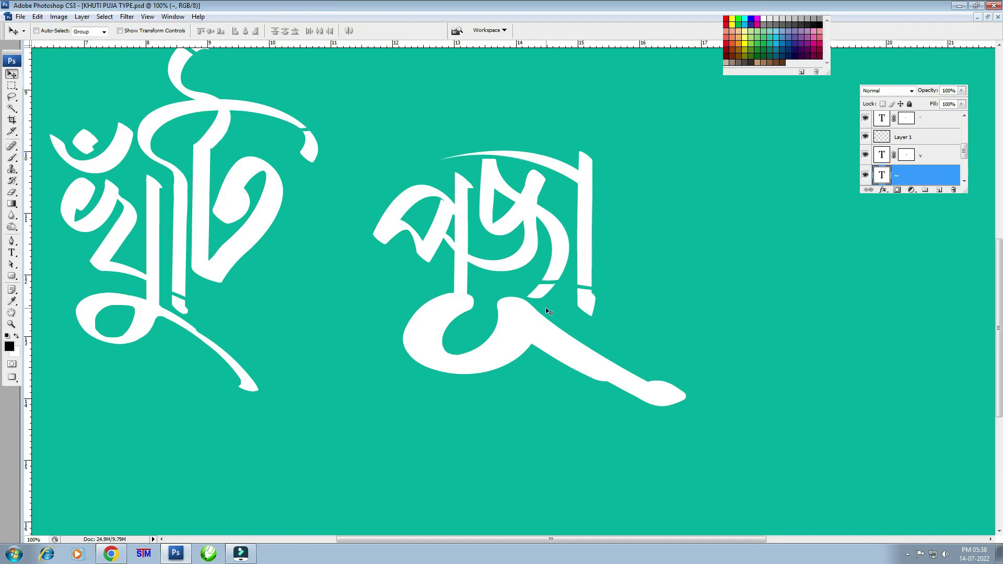
key("6")
key("6")
key("ctrl+t")
left_click_drag(686, 89, 661, 123)
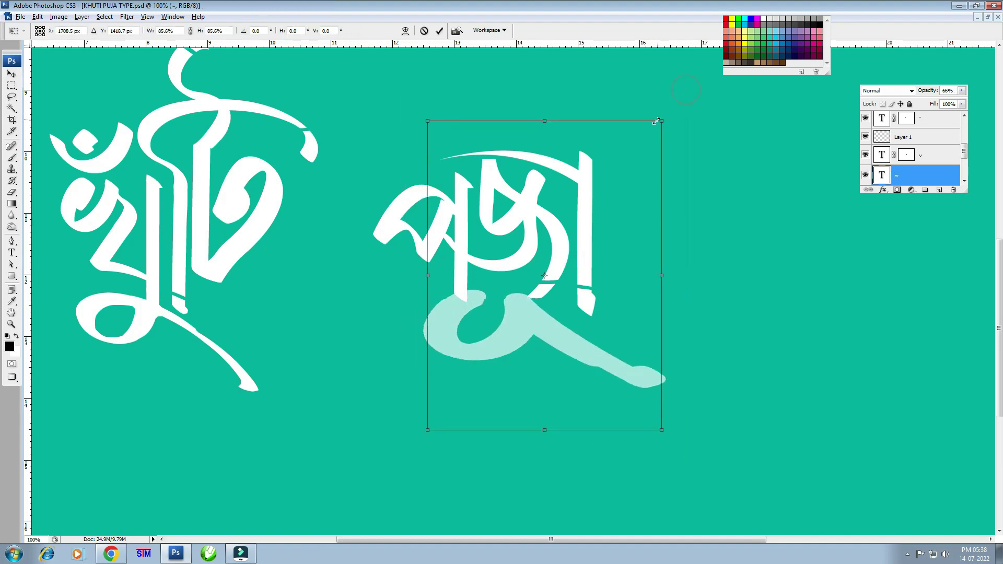
left_click_drag(611, 301, 598, 302)
double_click(585, 337)
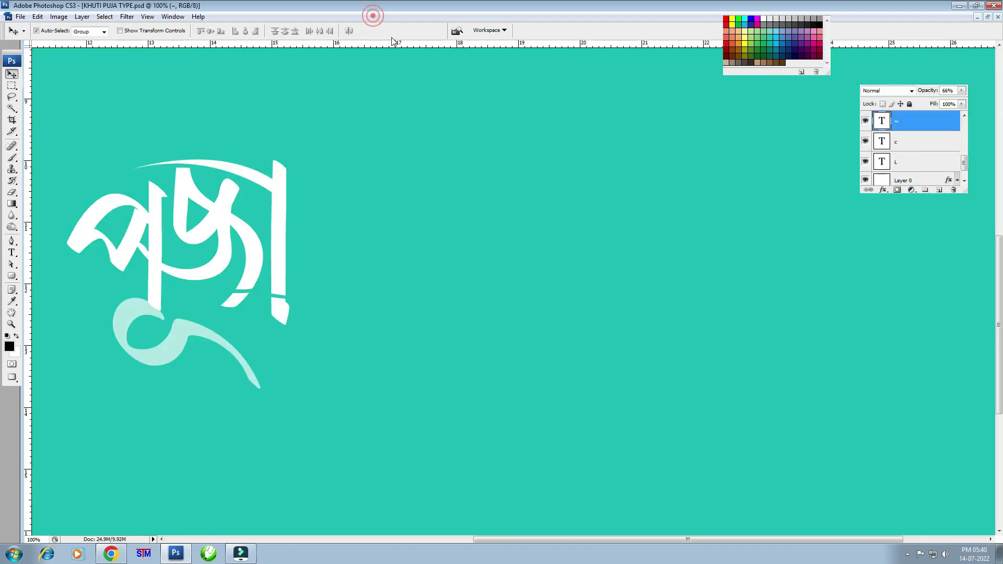
- Reposition the ু glyph up and left so it joins প cleanly
left_click(481, 331)
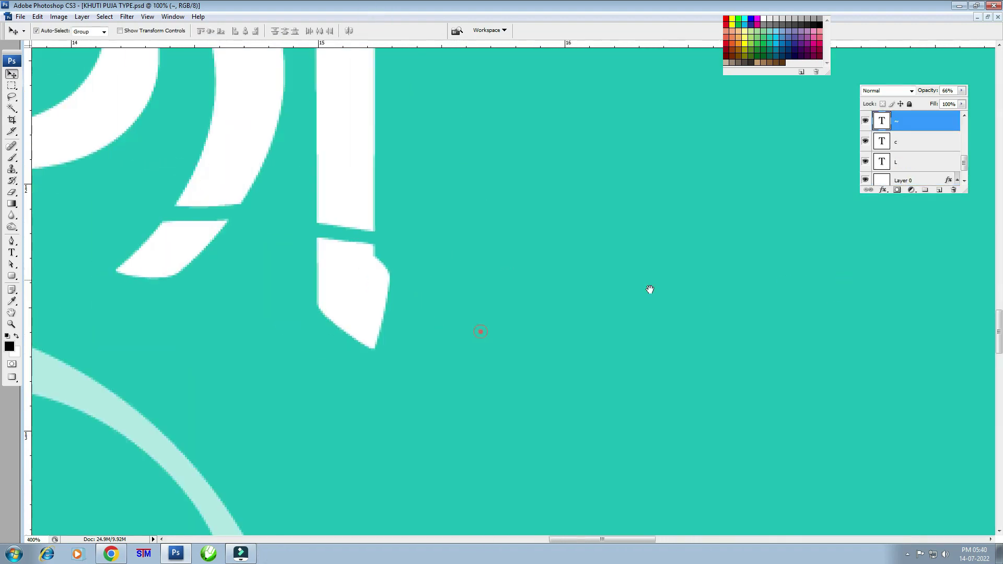
scroll(650, 290, "left", 3)
scroll(460, 323, "left", 3)
key("ctrl+t")
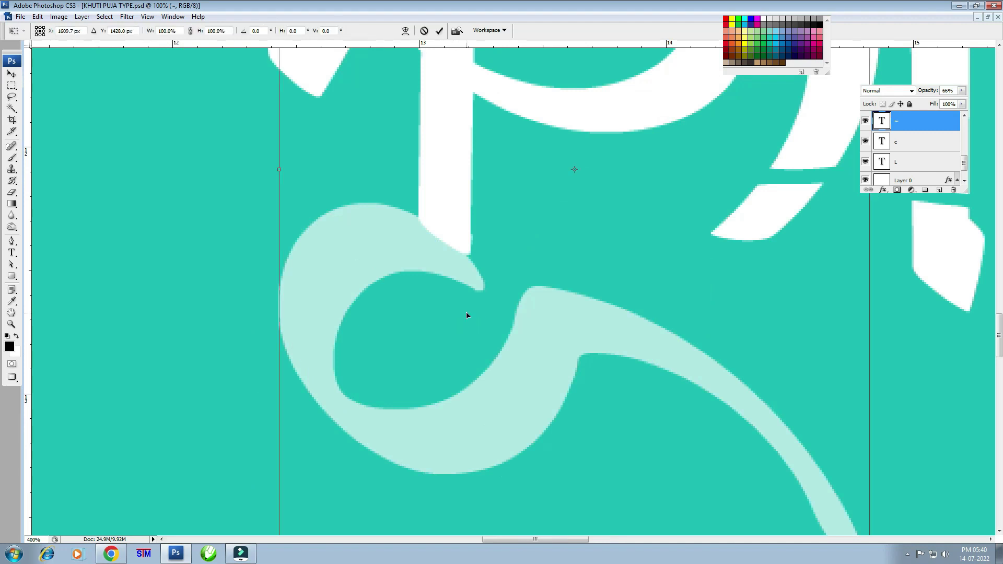
left_click_drag(485, 316, 488, 301)
key("Return")
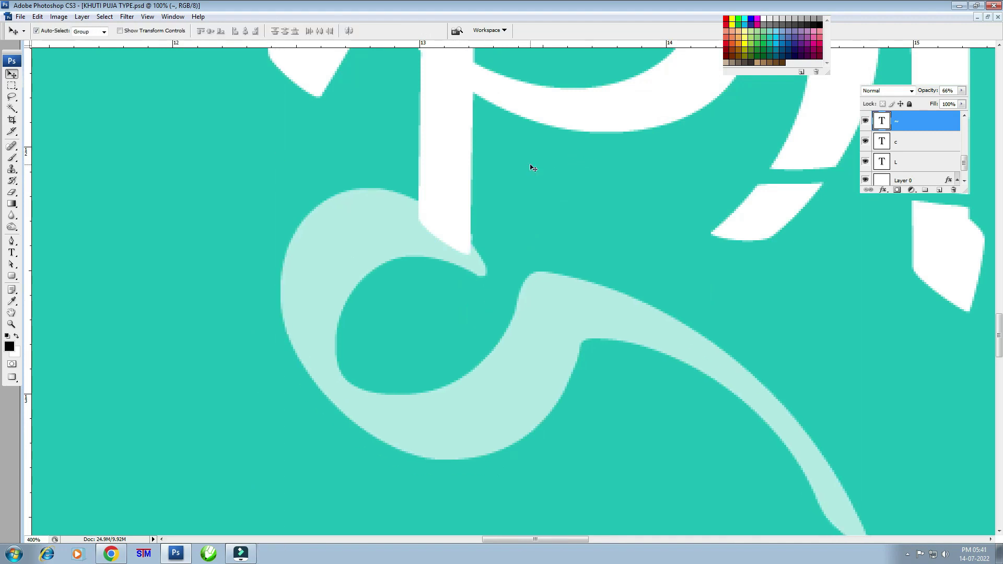
key("ctrl+t")
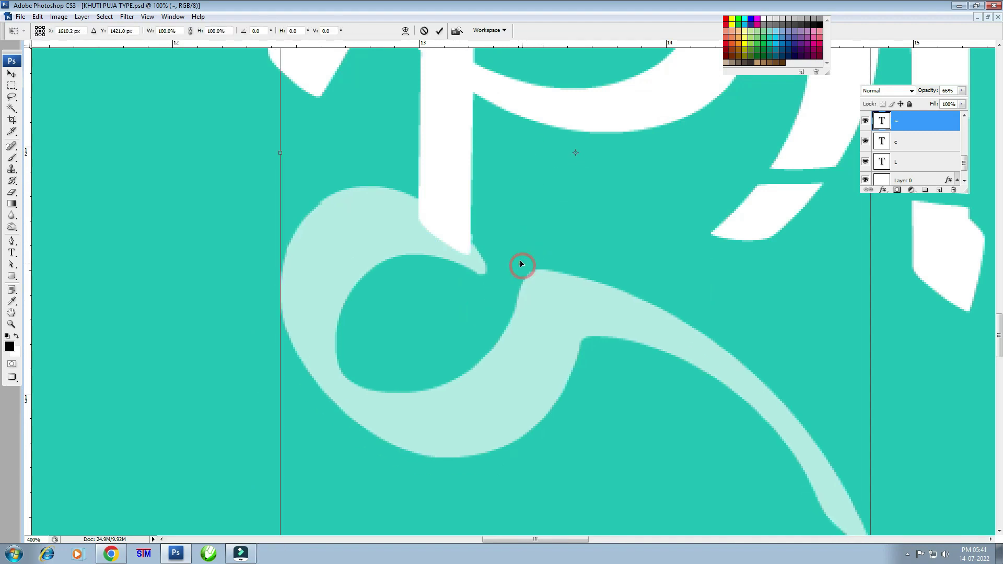
left_click_drag(521, 264, 507, 251)
key("Left")
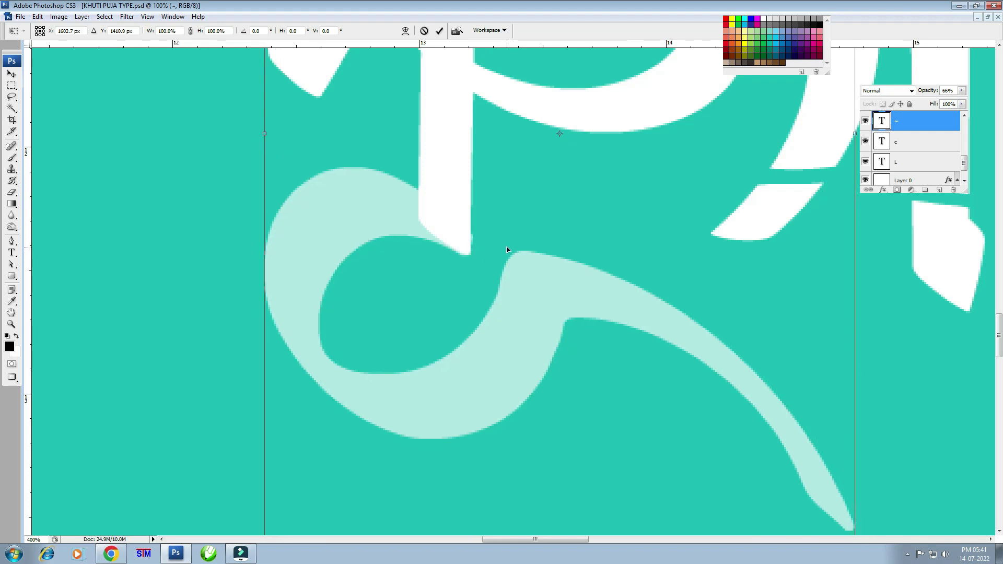
key("Return")
- Make the faded ু glyph fully opaque at 100%
key("0")
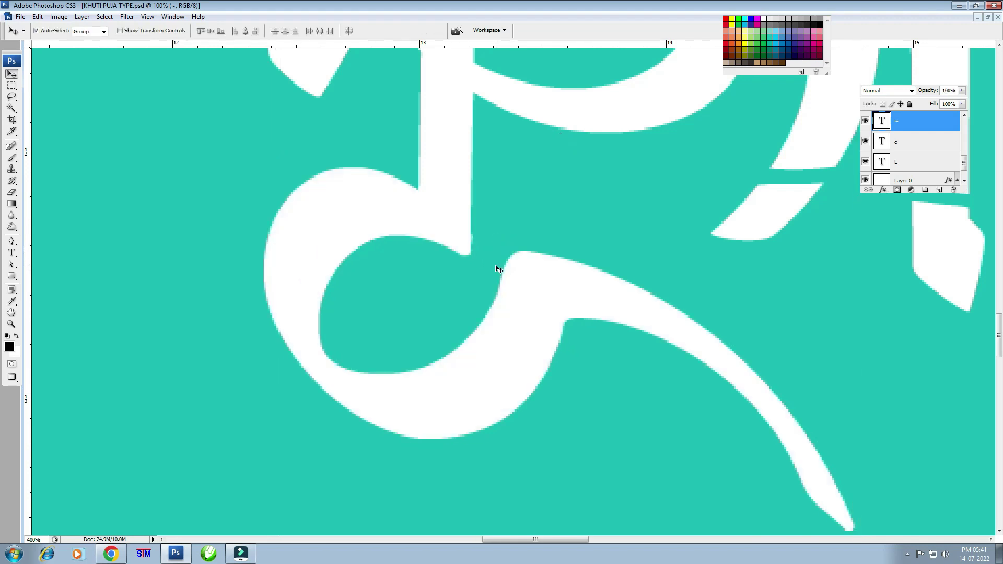
key("ctrl+minus")
key("ctrl+minus")
key("ctrl+minus")
key("ctrl+plus")
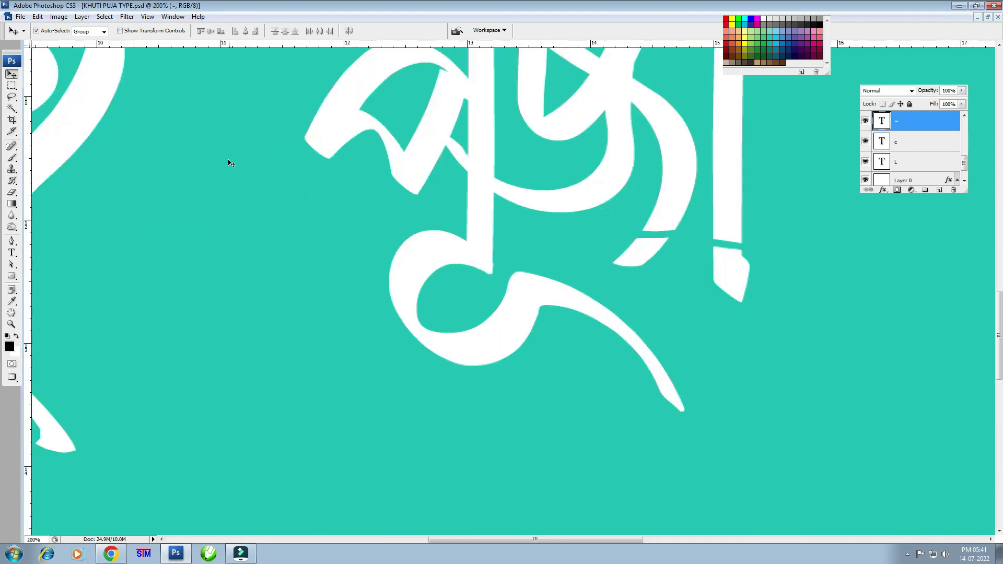
key("ctrl+plus")
- Nudge the ~ and c stroke layers together into better alignment
left_click(336, 219, "shift")
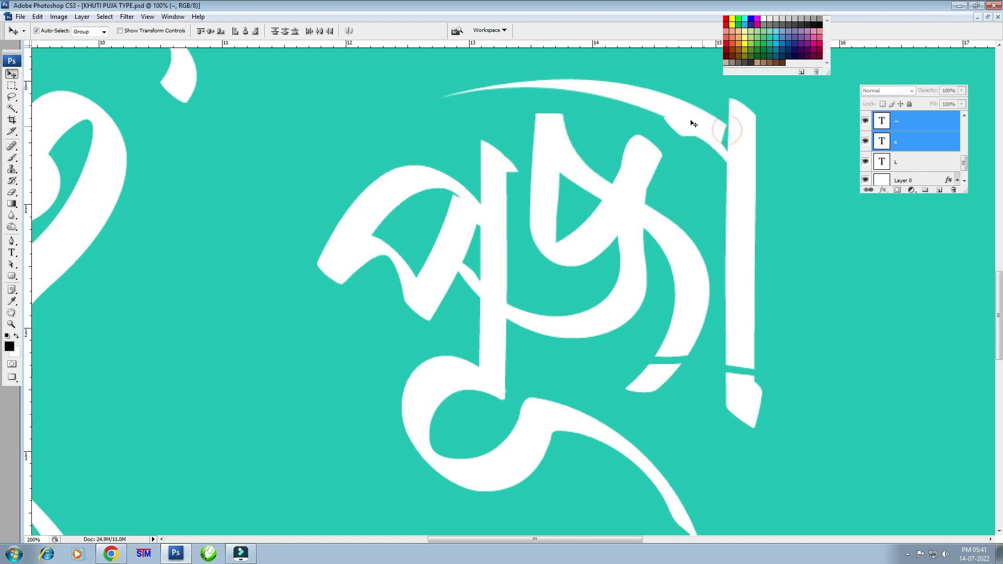
left_click_drag(531, 82, 551, 91)
key("shift+Left")
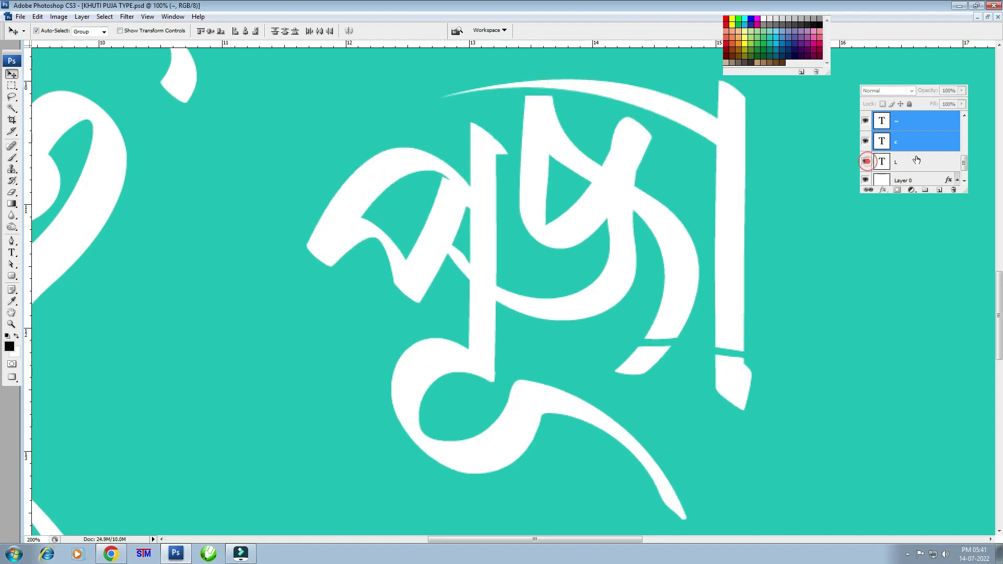
scroll(916, 159, "up", 3)
- Re-show Layer 1 and select all the পূজা pieces, including the - layer
left_click(866, 162)
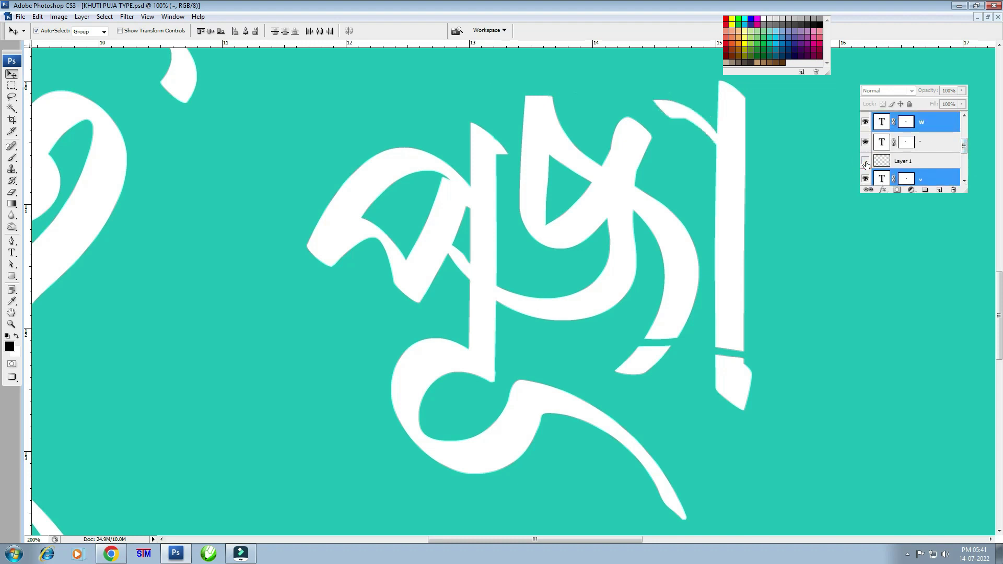
left_click(907, 161, "ctrl")
key("ctrl+minus")
key("ctrl+minus")
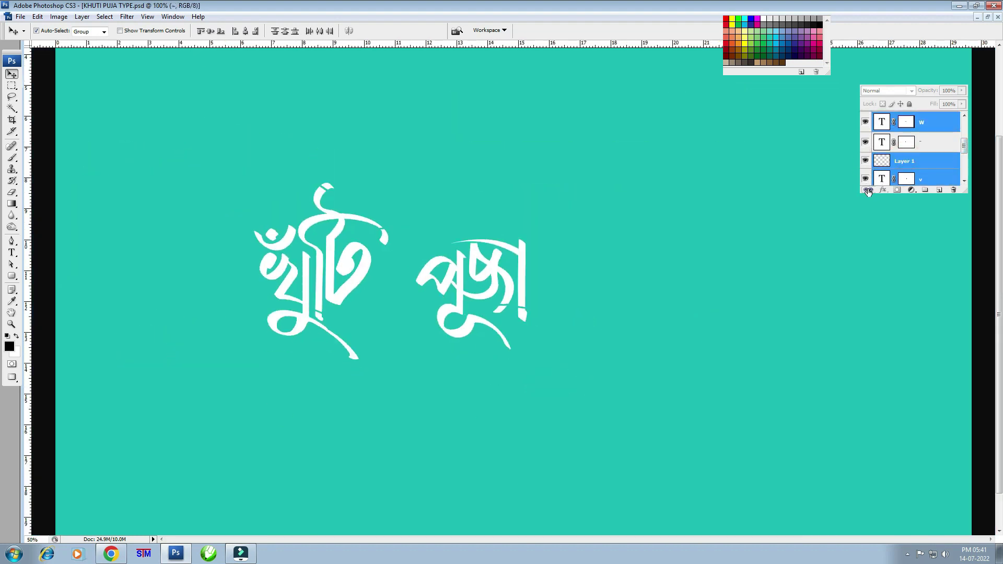
left_click_drag(465, 261, 466, 262)
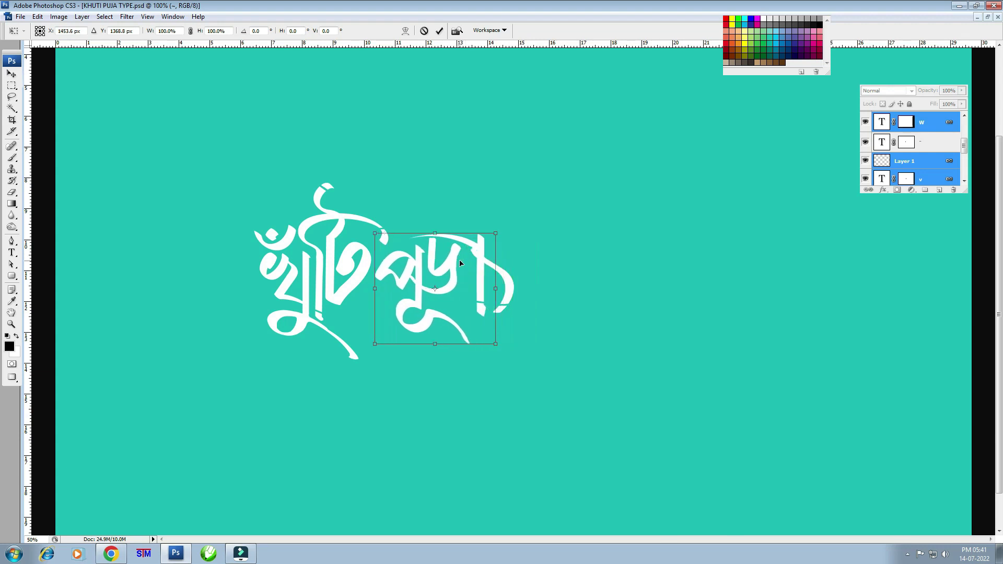
left_click(932, 140, "ctrl")
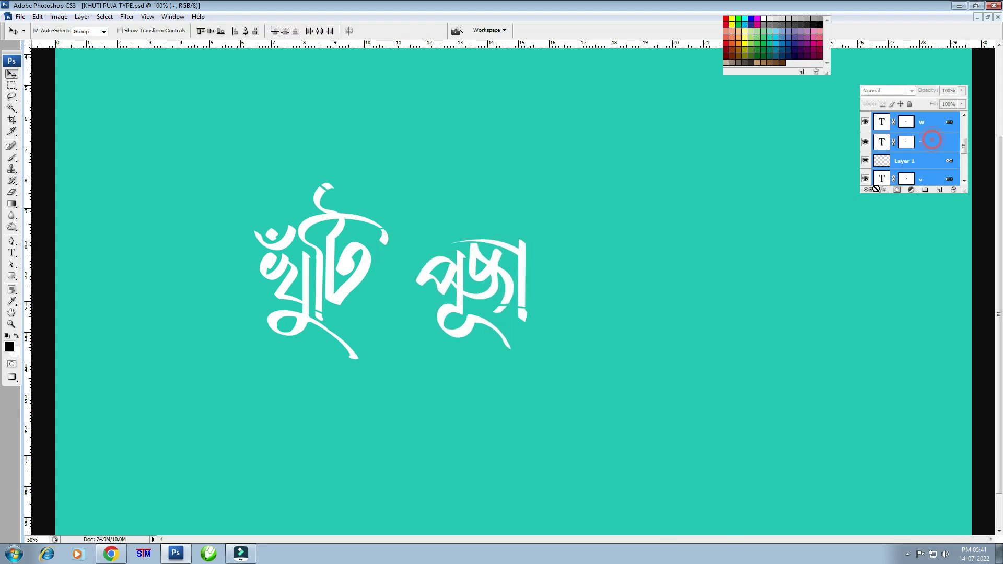
- Shift পূজা left so it sits snugly beside খুঁটি
key("ctrl+t")
key("ctrl+plus")
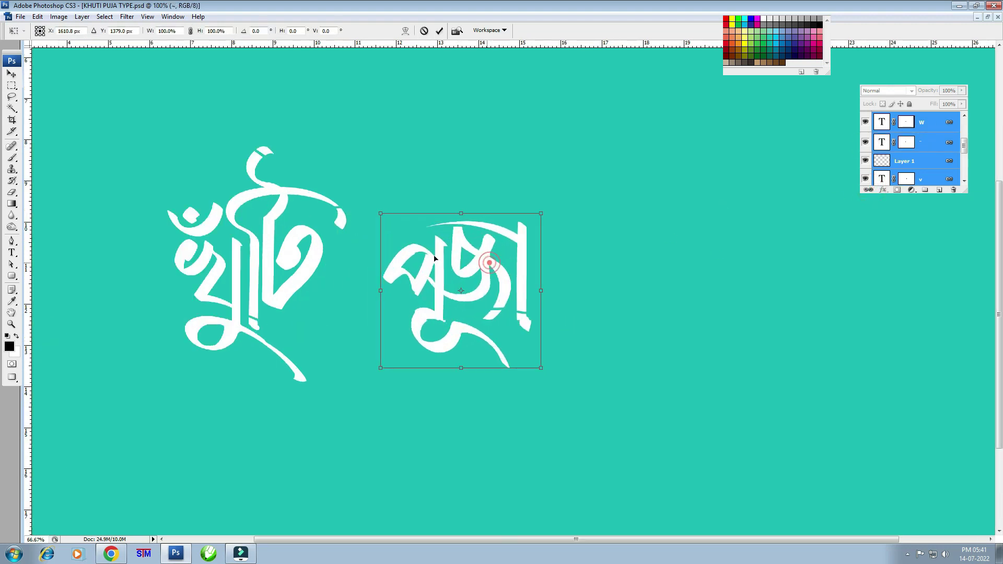
mouse_move(487, 261)
left_mouse_down()
mouse_move(377, 259)
mouse_move(452, 258)
left_mouse_up()
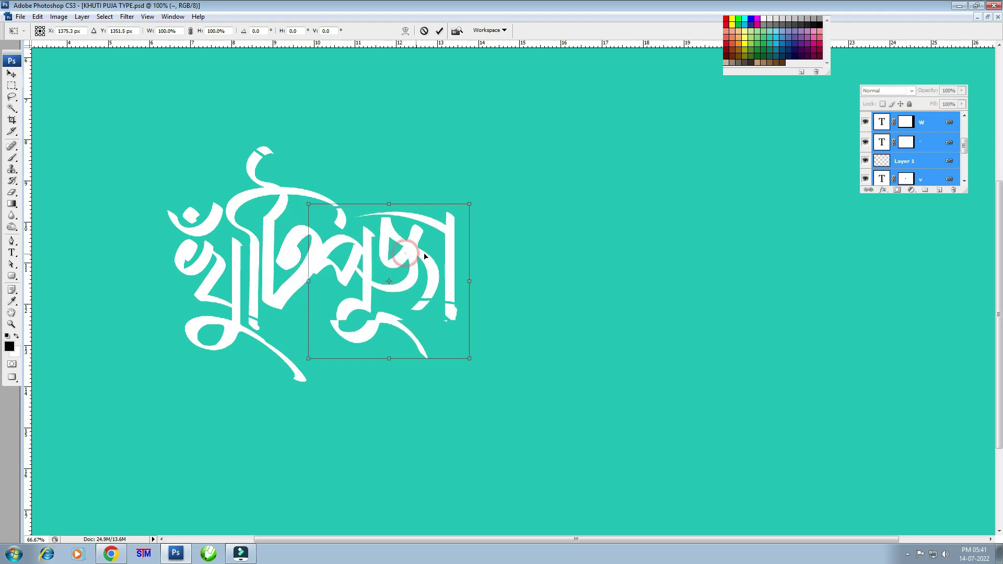
left_click_drag(453, 257, 453, 257)
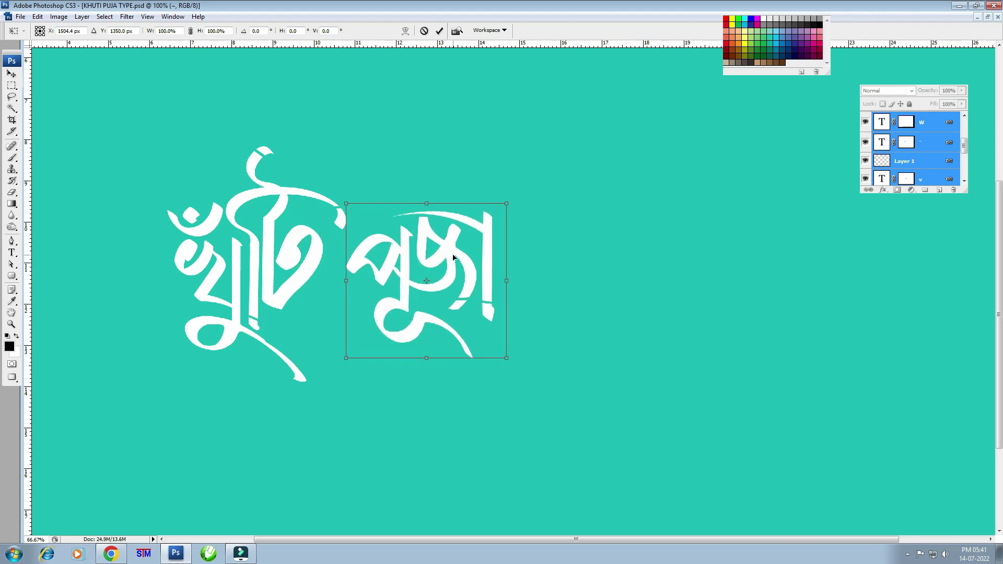
key("Left")
key("Left")
key("Left")
key("Left")
key("Left")
key("Left")
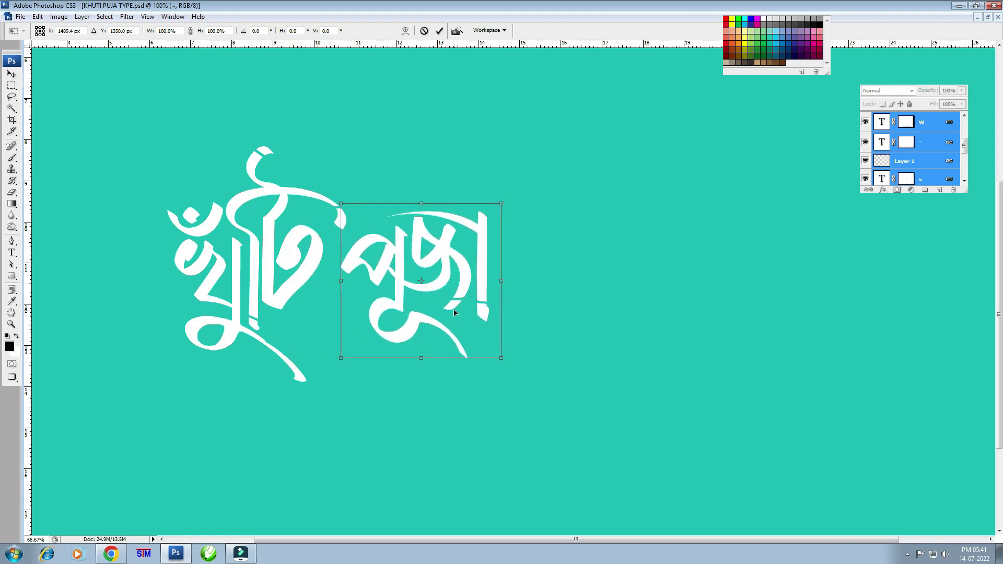
key("Return")
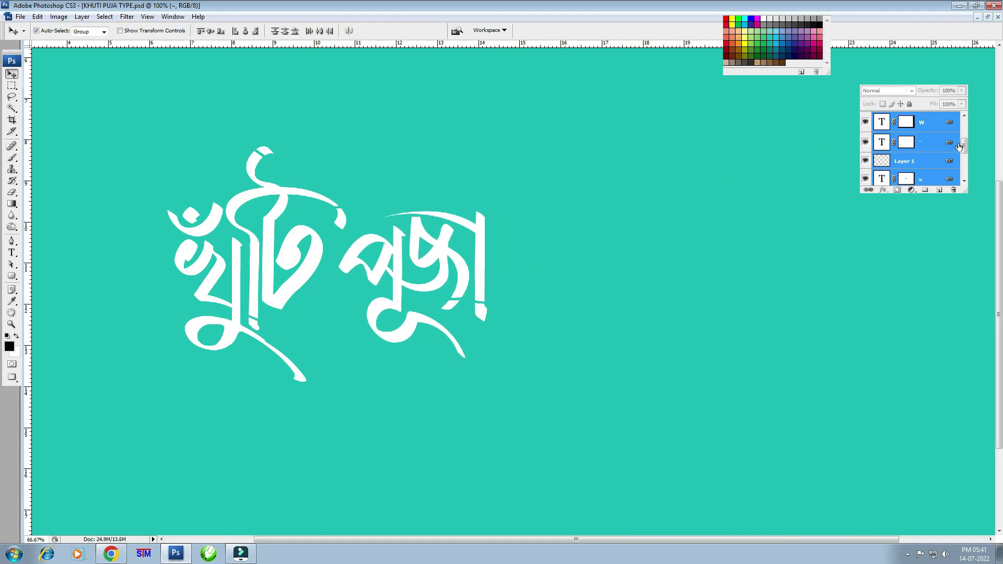
- Select every lettering layer and convert them into one smart object
left_click(962, 126)
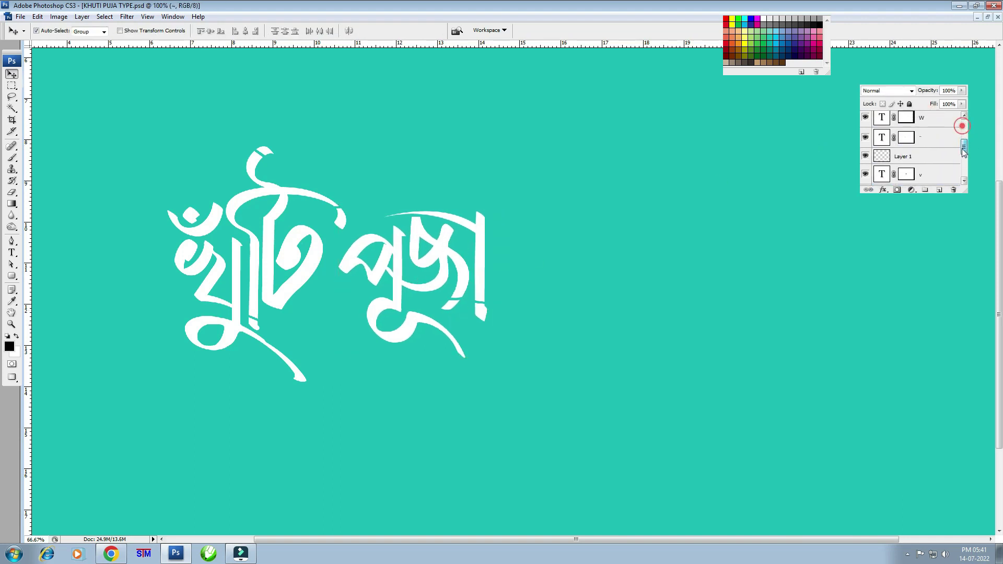
mouse_move(964, 146)
left_mouse_down()
mouse_move(964, 170)
mouse_move(964, 110)
left_mouse_up()
left_click(919, 119)
left_click(919, 139, "shift")
left_click(964, 88)
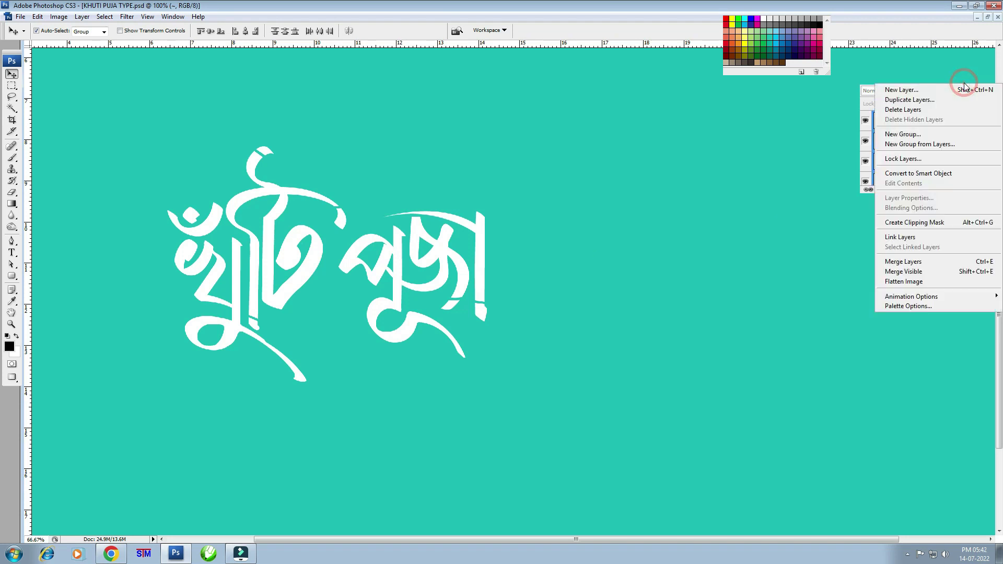
left_click(928, 174)
- Scale the smart object to about 202% and centre it on the canvas
key("ctrl+minus")
key("ctrl+t")
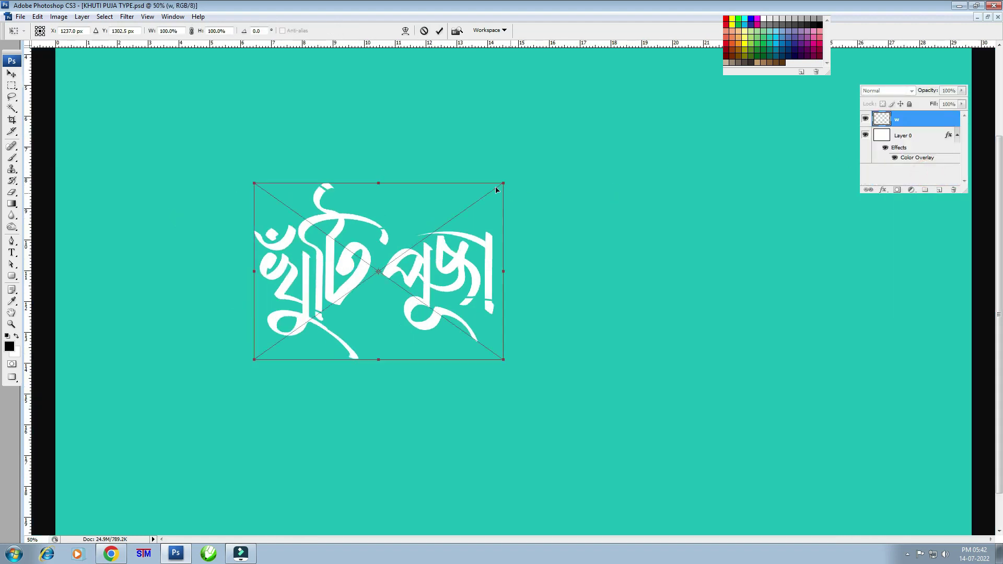
left_click_drag(503, 183, 614, 99)
left_click_drag(478, 283, 610, 280)
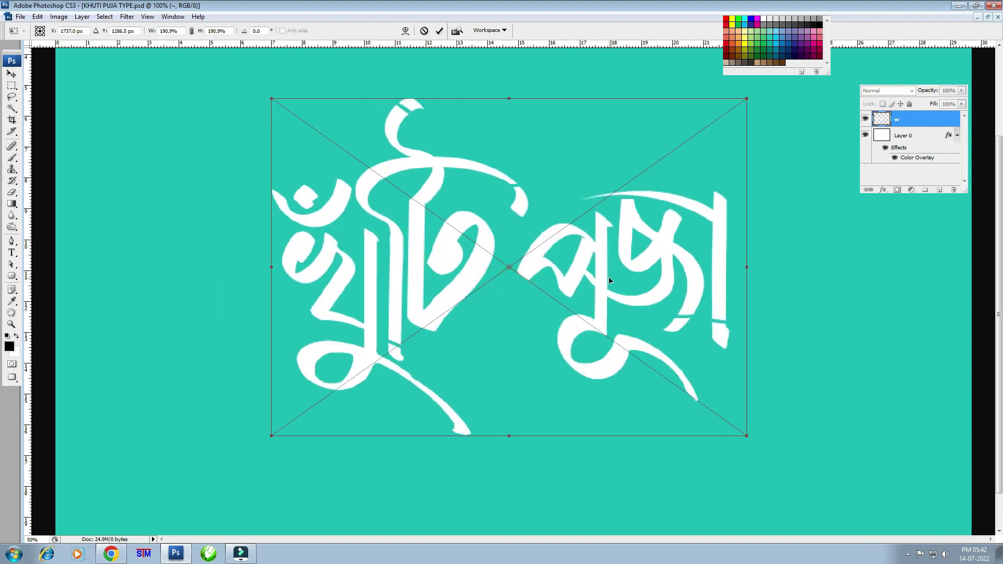
left_click_drag(748, 101, 768, 89)
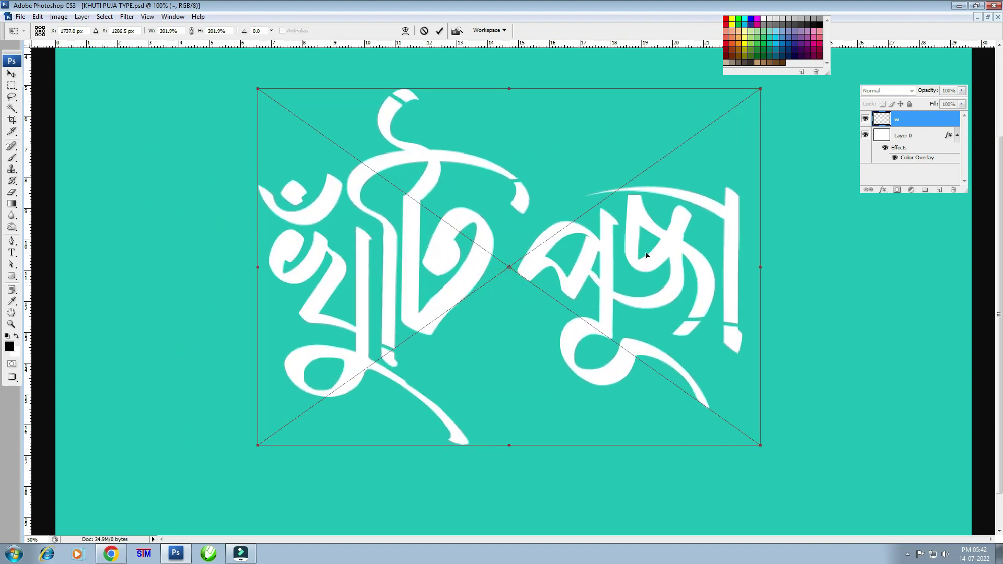
double_click(676, 248)
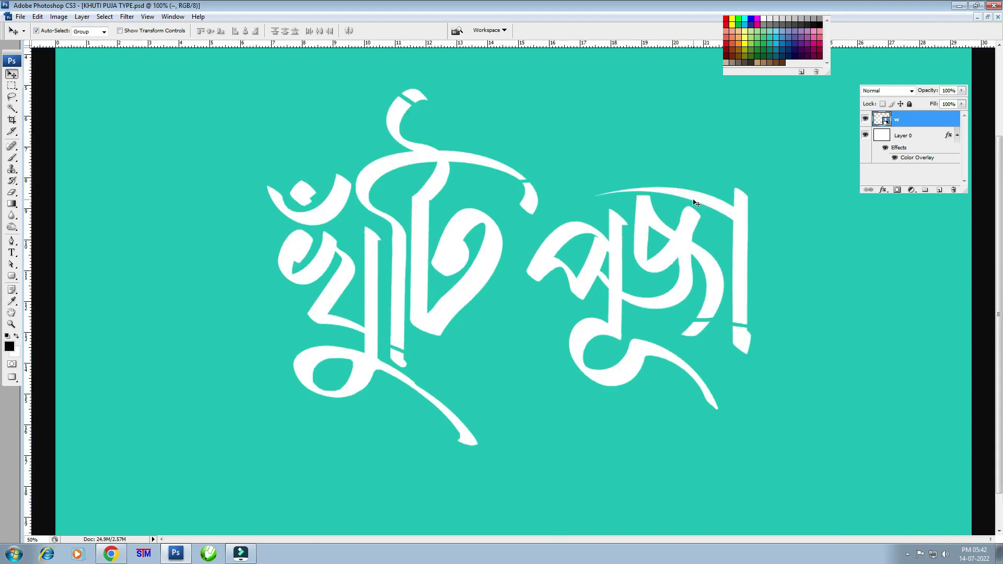
double_click(887, 120)
left_click(481, 251)
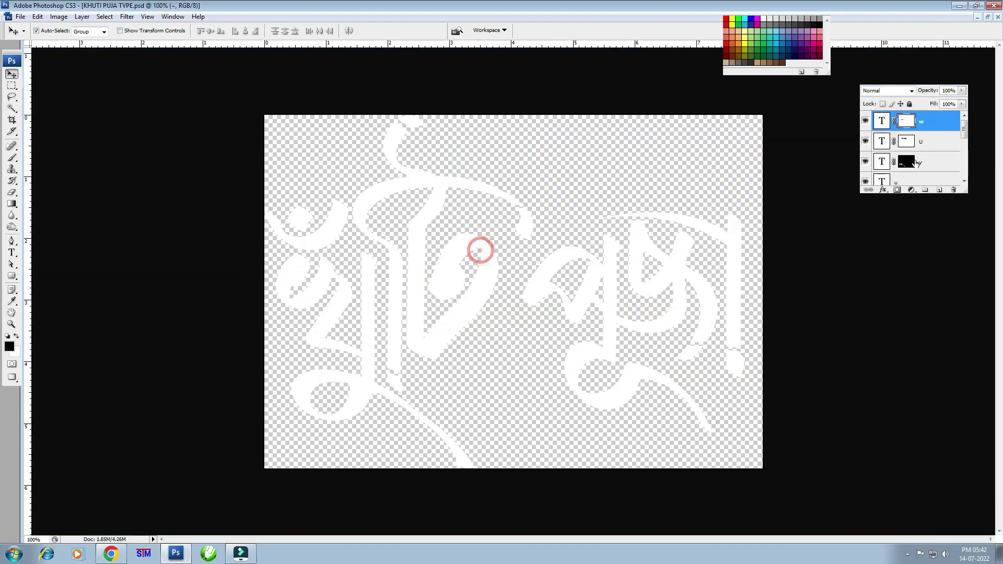
left_click(12, 252)
left_click(416, 280)
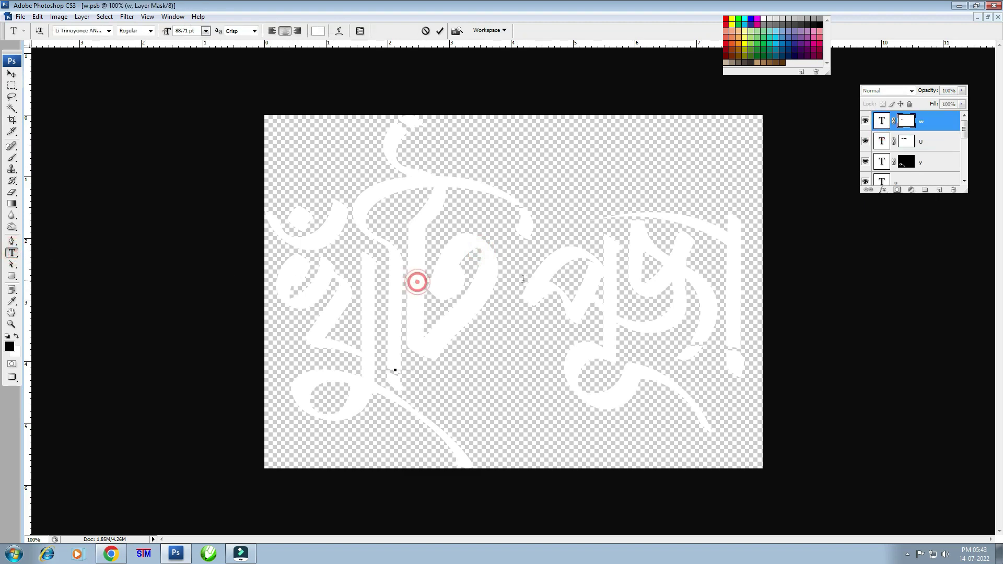
left_click(12, 74)
left_click(998, 17)
left_click(502, 213)
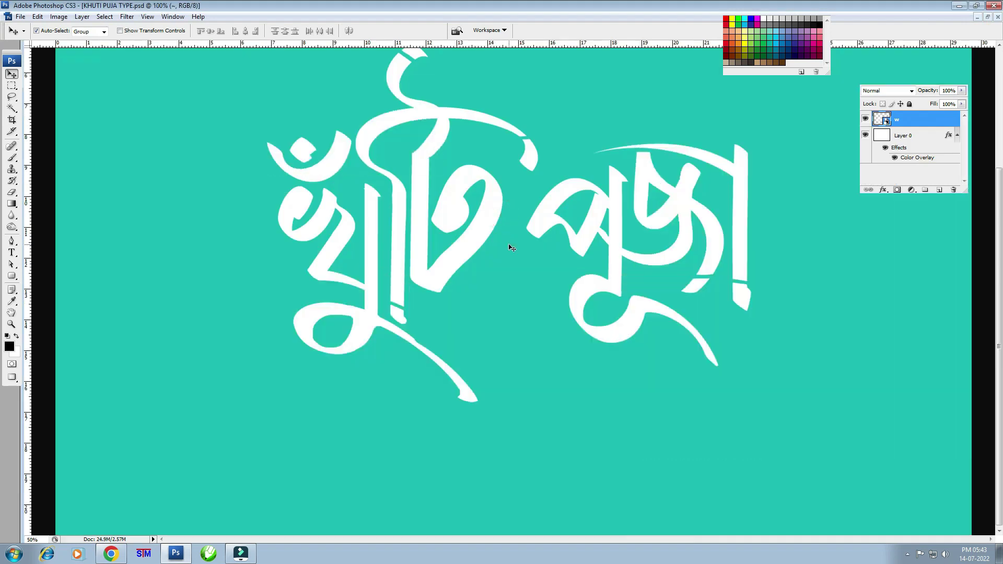
left_click_drag(533, 234, 537, 297)
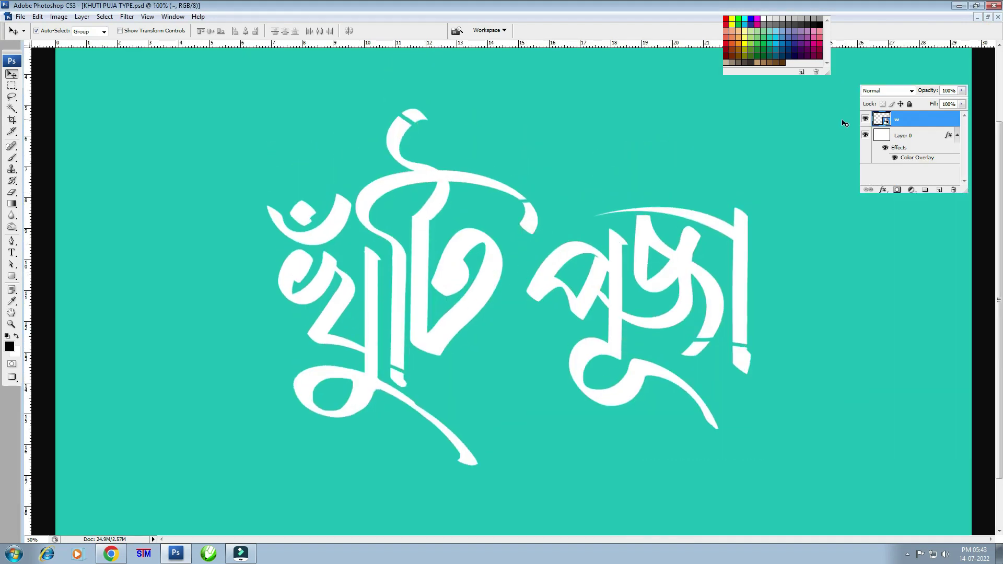
left_click(882, 189)
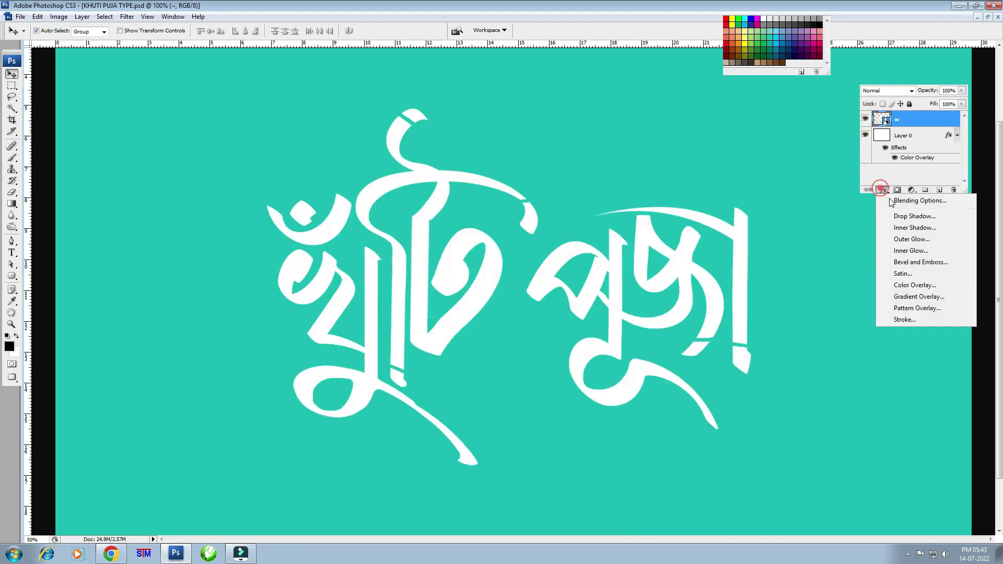
left_click(904, 284)
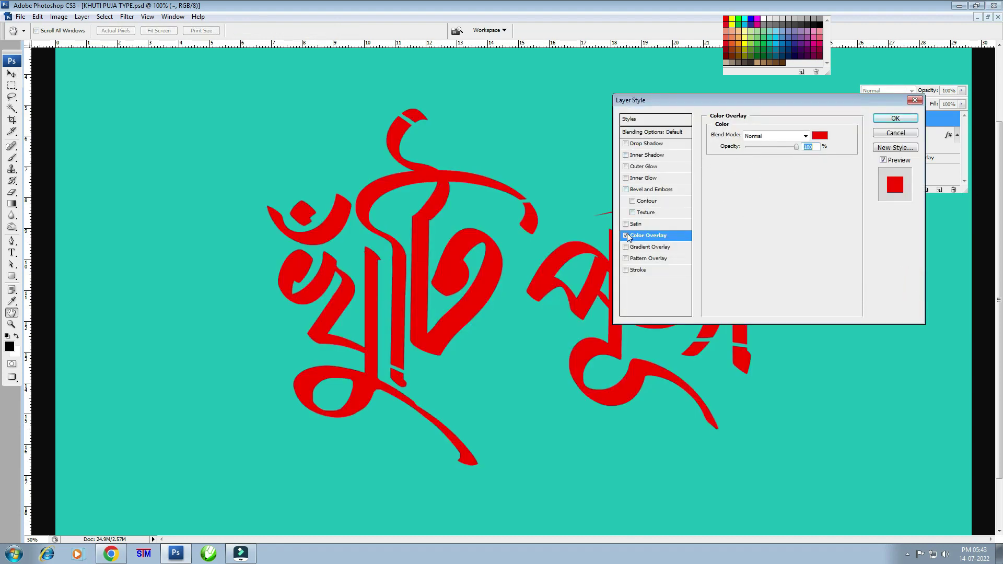
left_click(626, 235)
left_click(646, 143)
mouse_move(748, 178)
left_mouse_down()
mouse_move(767, 178)
mouse_move(756, 148)
left_mouse_up()
left_click(893, 119)
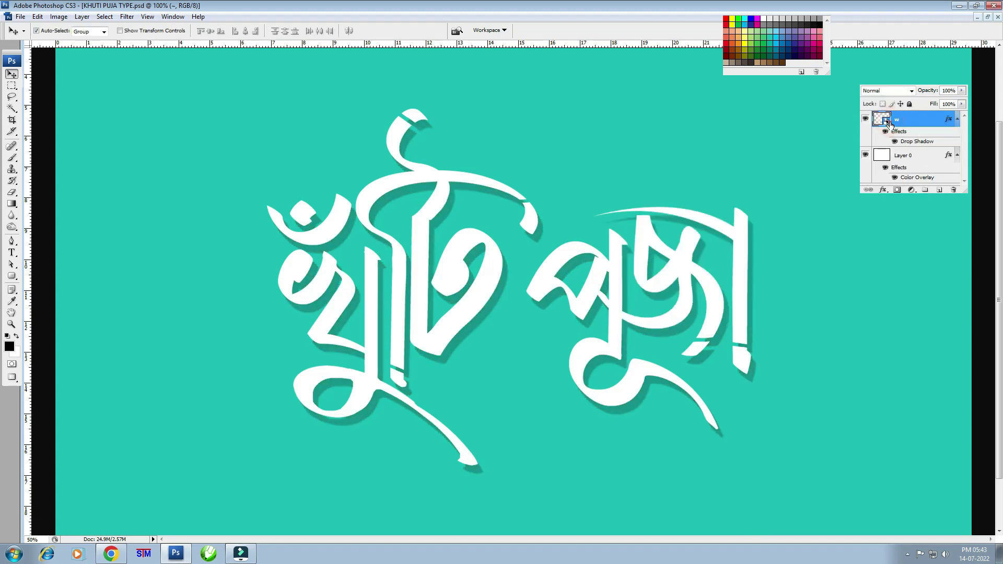
key("ctrl+z")
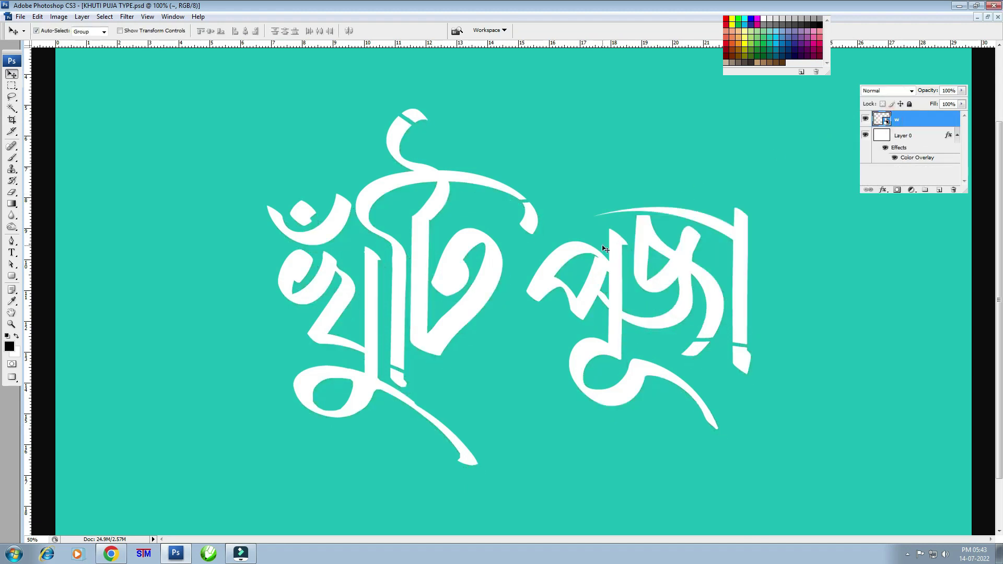